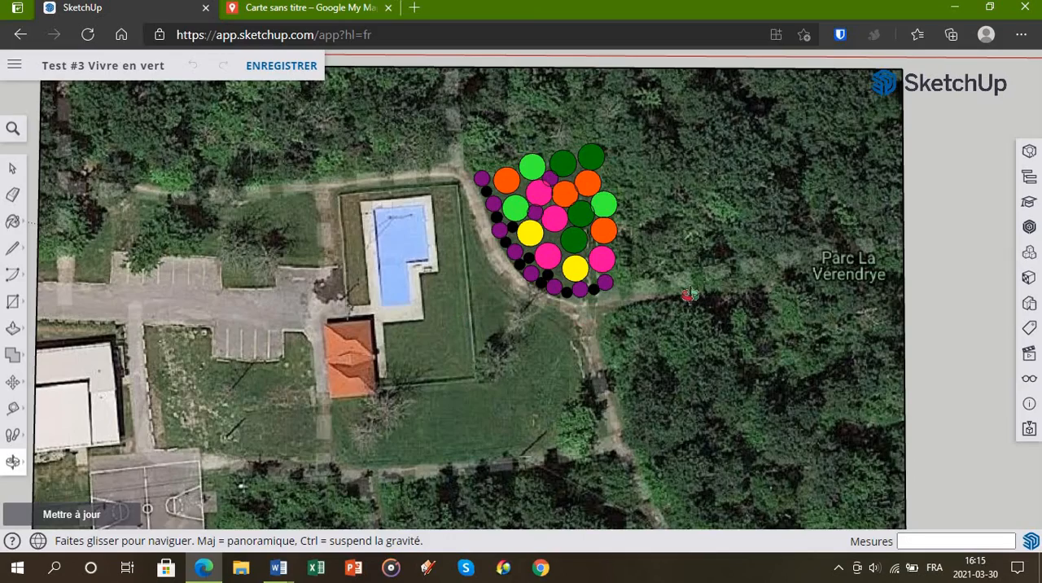
# Step: Frame the entire park site plan squarely from above, with all the coloured planting circles in view
pyautogui.scroll(-1, 690, 293)
pyautogui.scroll(-2, 497, 277)
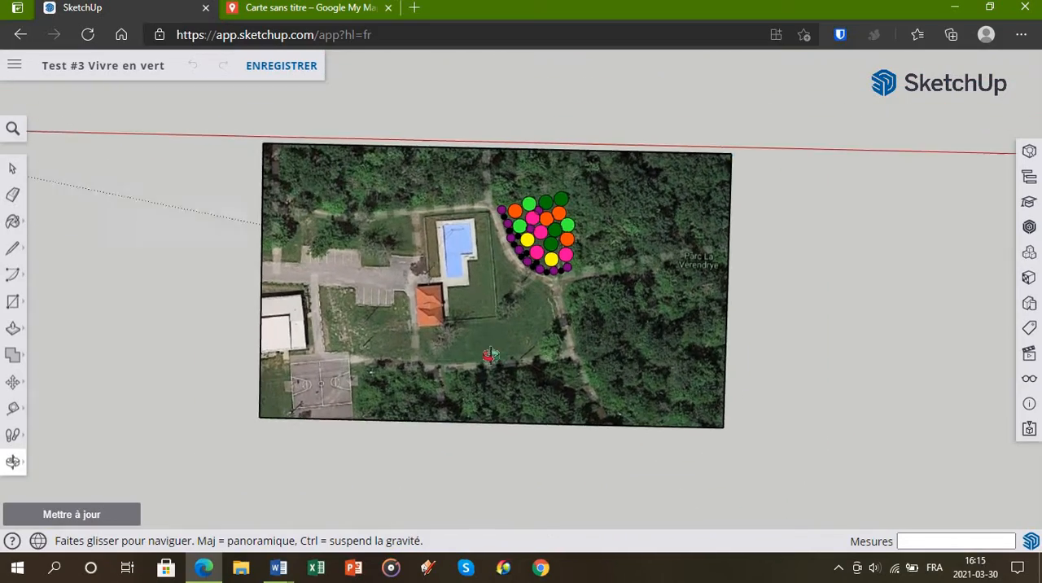
pyautogui.scroll(3, 554, 317)
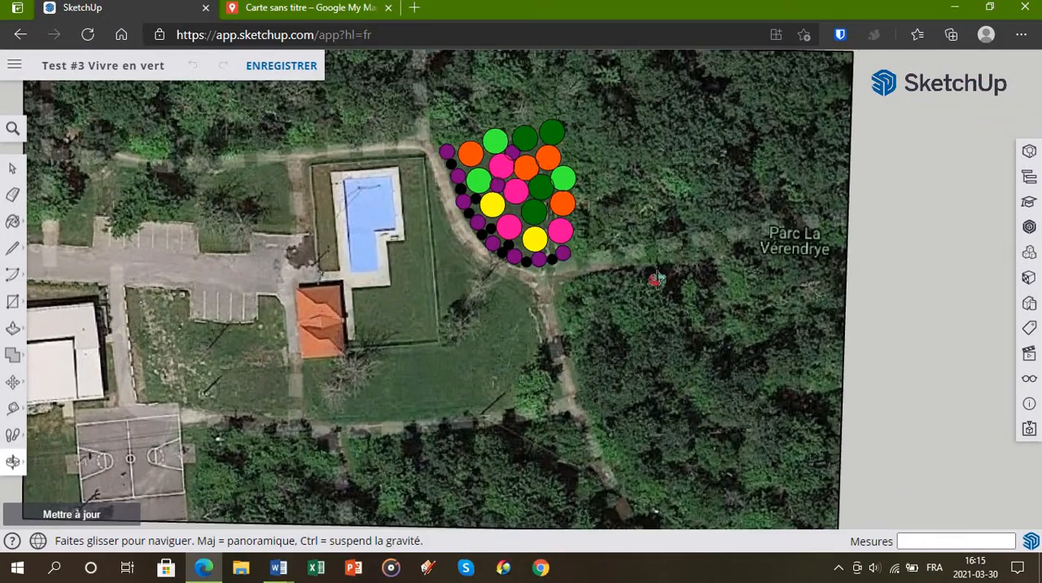
pyautogui.scroll(-1, 666, 180)
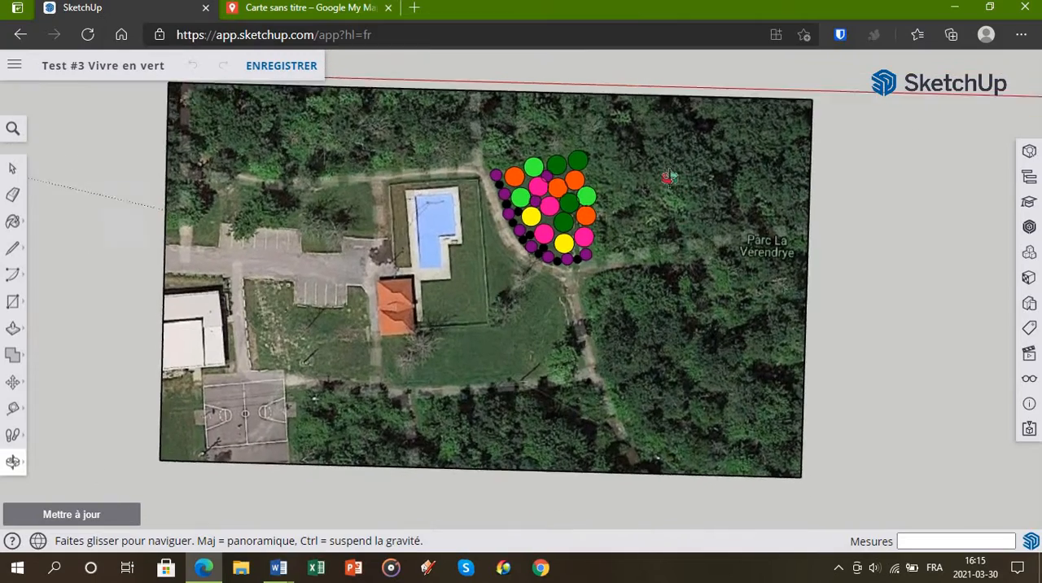
pyautogui.moveTo(664, 176); pyautogui.dragTo(612, 201)
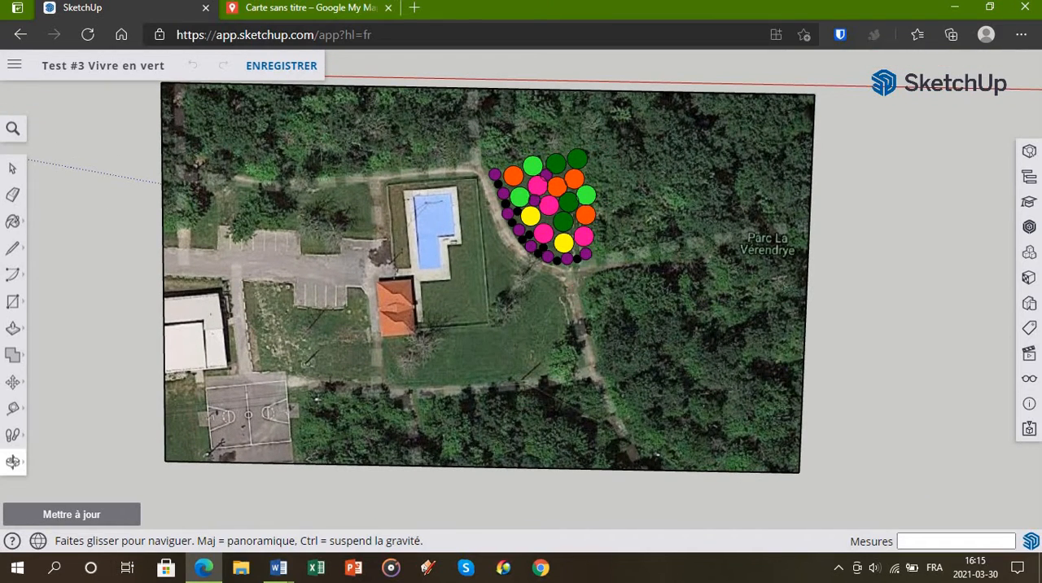
pyautogui.moveTo(580, 338); pyautogui.dragTo(639, 333)
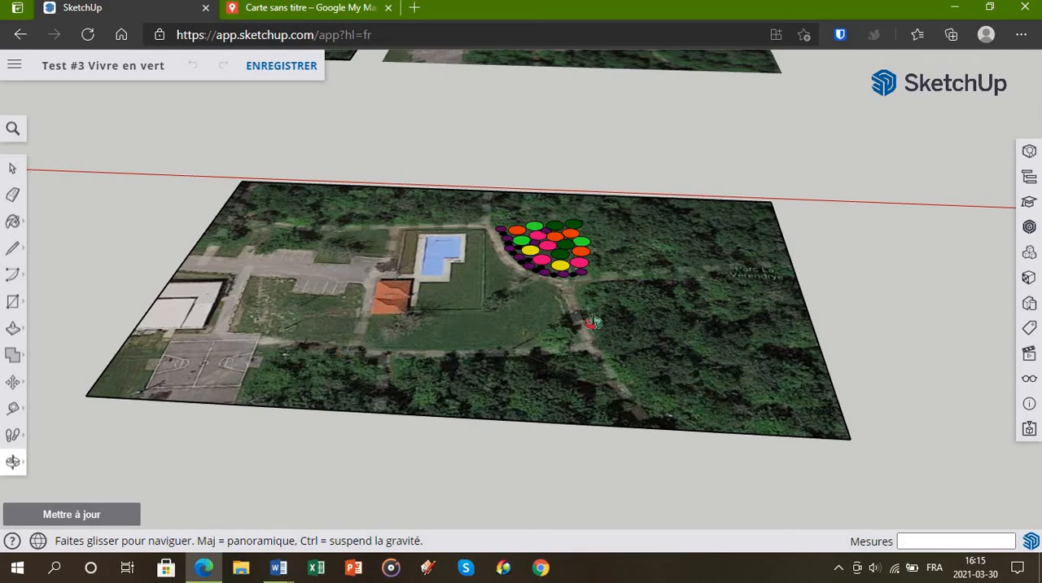
pyautogui.moveTo(651, 384); pyautogui.dragTo(553, 366)
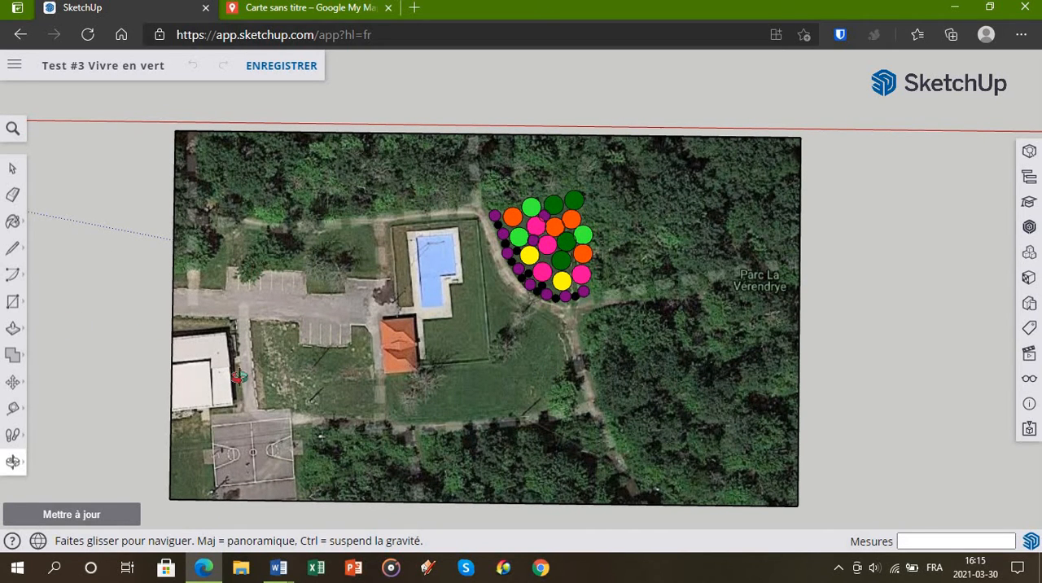
pyautogui.moveTo(598, 310); pyautogui.dragTo(606, 308)
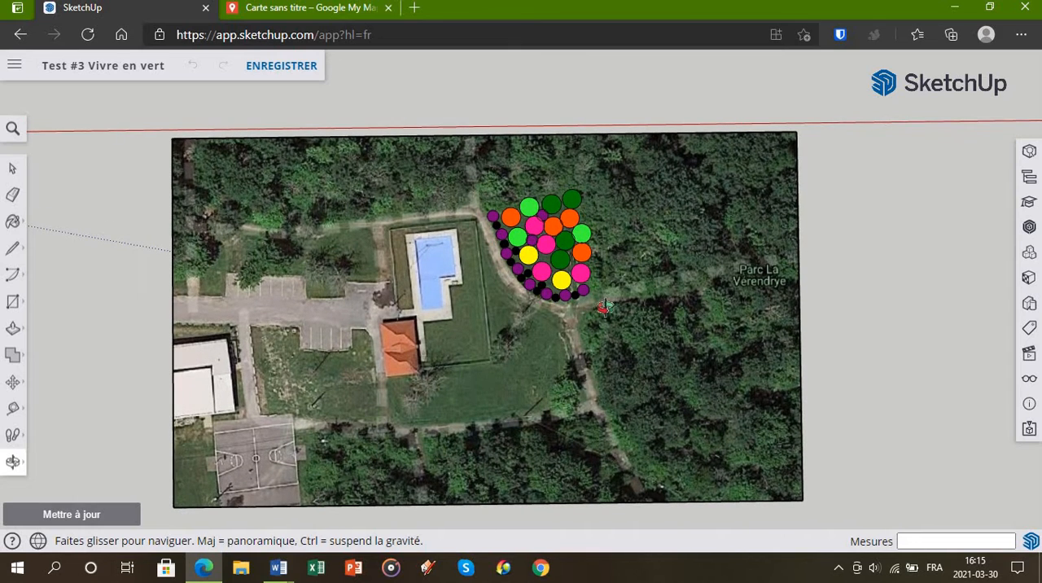
# Step: Open Outil Capture d'écran and capture a rectangular area around the site plan
pyautogui.click(63, 579)
pyautogui.write('cap')
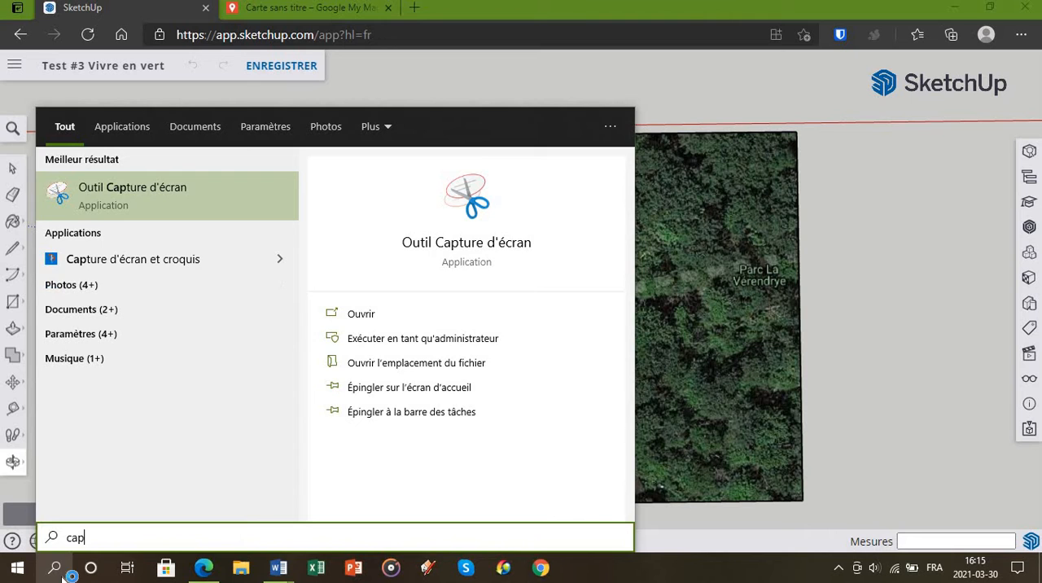
pyautogui.press('Return')
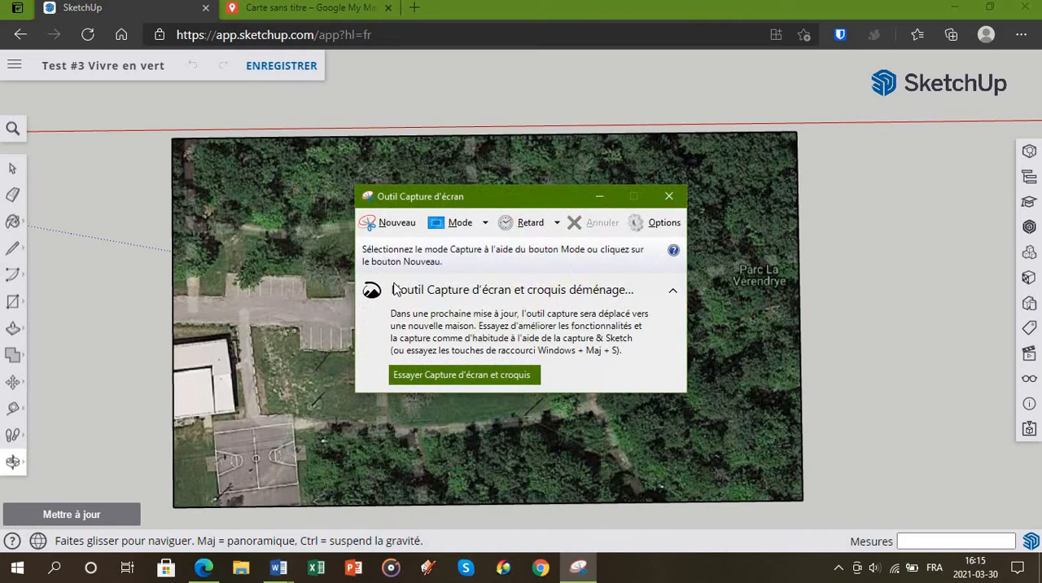
pyautogui.click(389, 232)
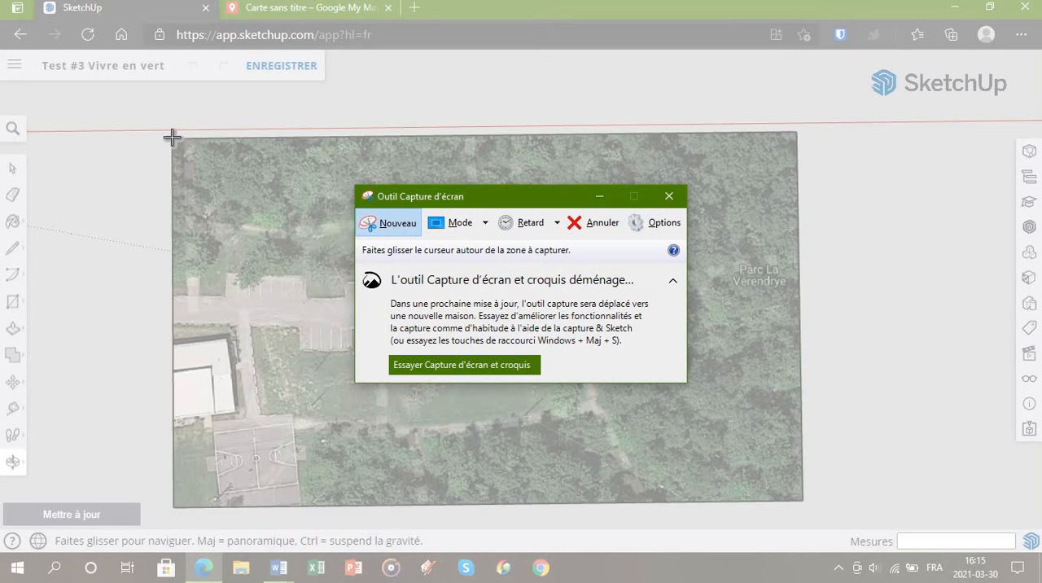
pyautogui.moveTo(171, 138); pyautogui.dragTo(797, 495)
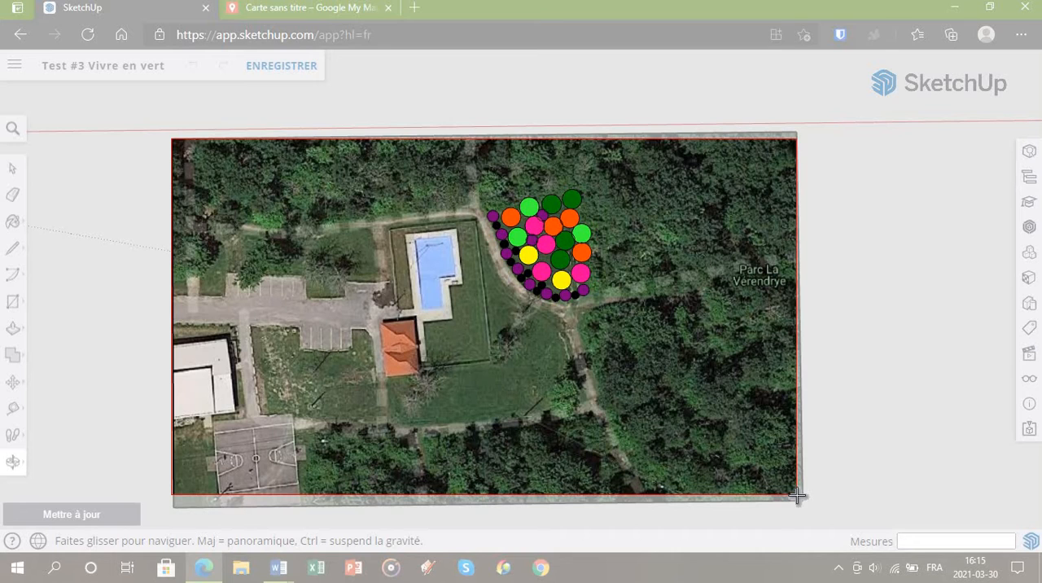
pyautogui.moveTo(797, 495); pyautogui.dragTo(797, 495)
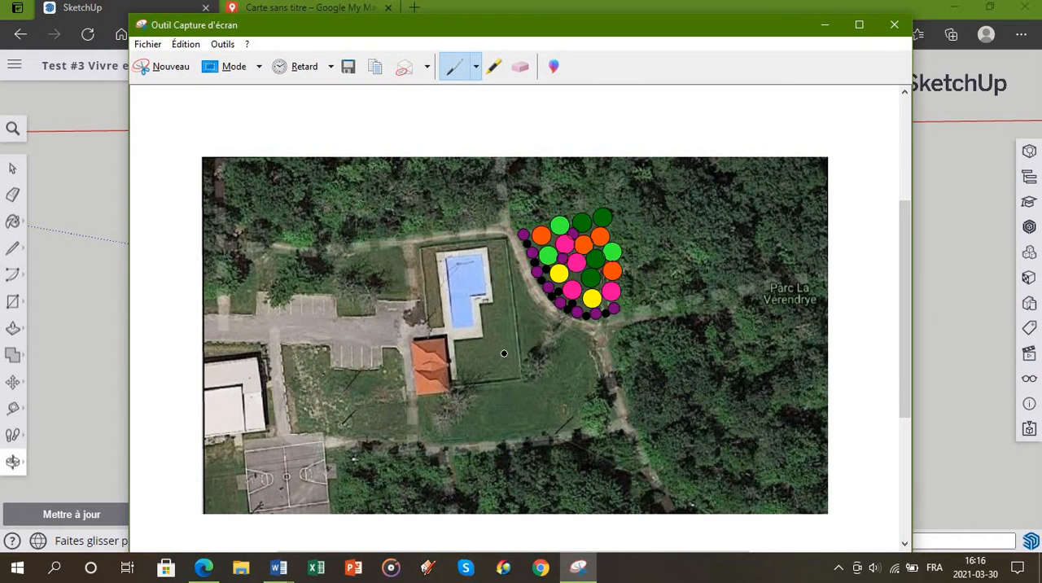
# Step: Copy the captured site plan image and locate the empty space below the tree table in Word's Document2
pyautogui.rightClick(442, 310)
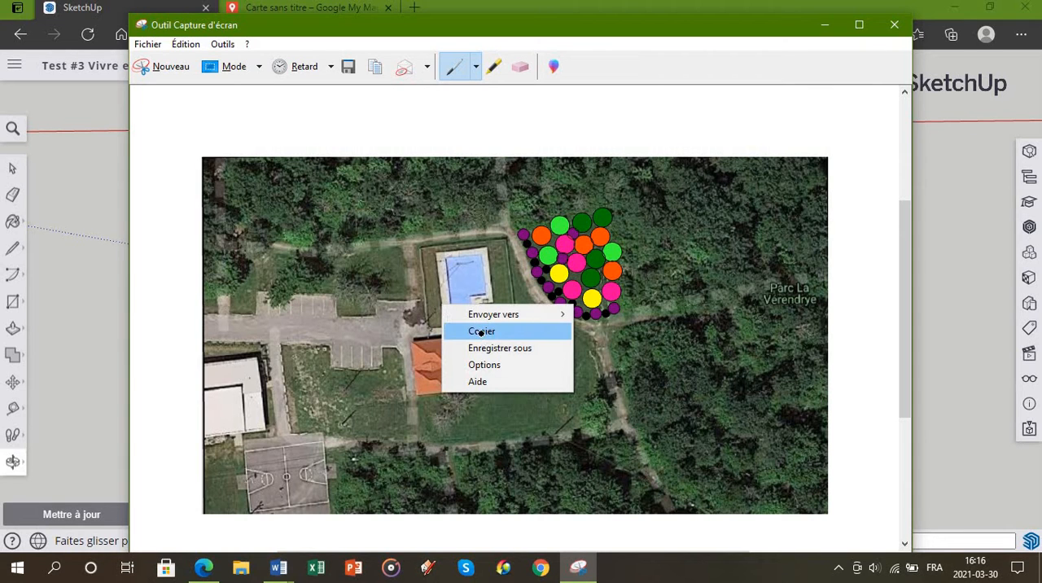
pyautogui.click(481, 331)
pyautogui.moveTo(278, 568)
pyautogui.click(370, 511)
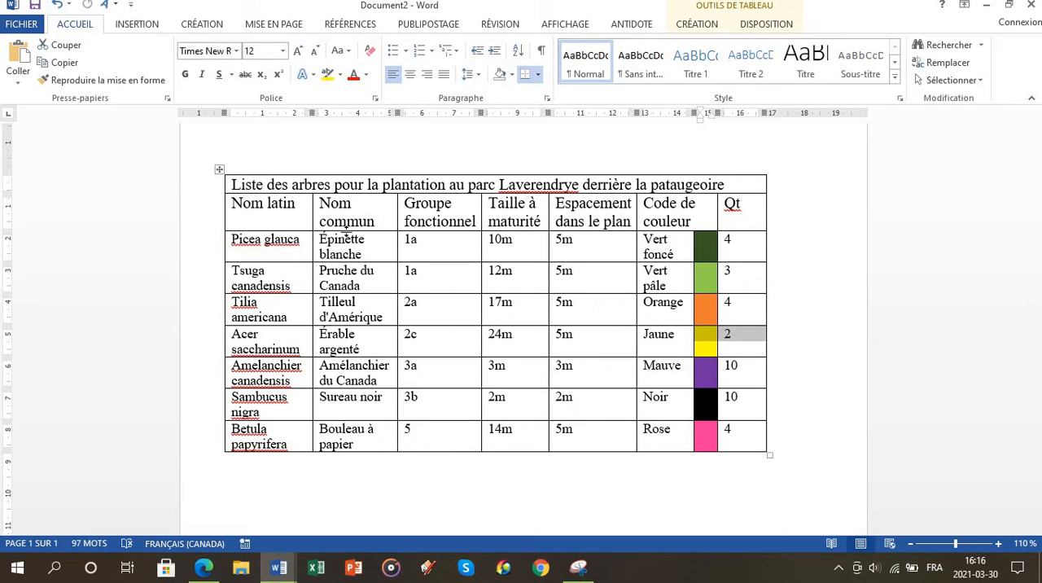
pyautogui.scroll(-5, 249, 233)
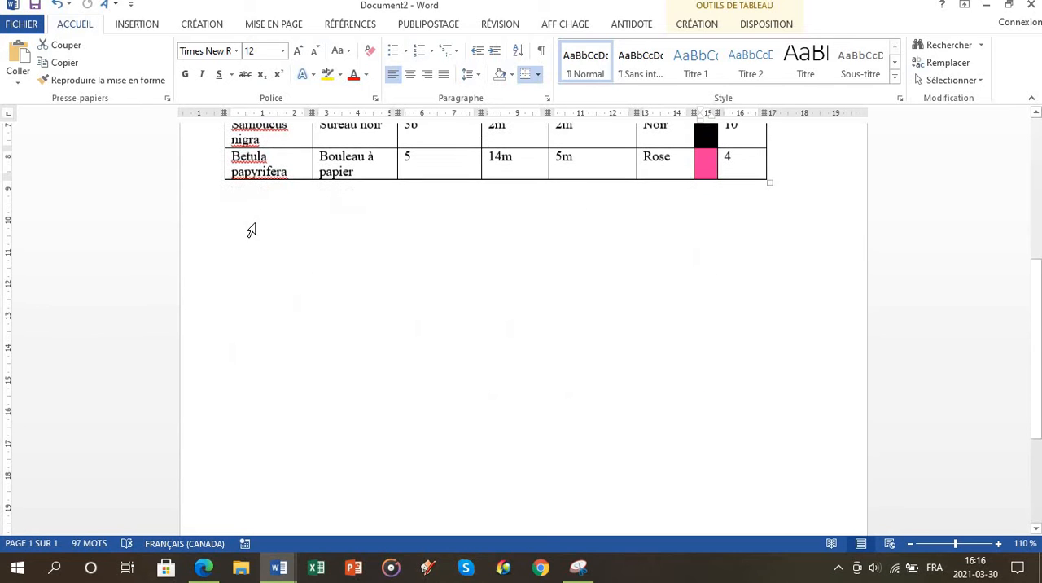
pyautogui.click(578, 567)
pyautogui.rightClick(483, 294)
pyautogui.click(518, 321)
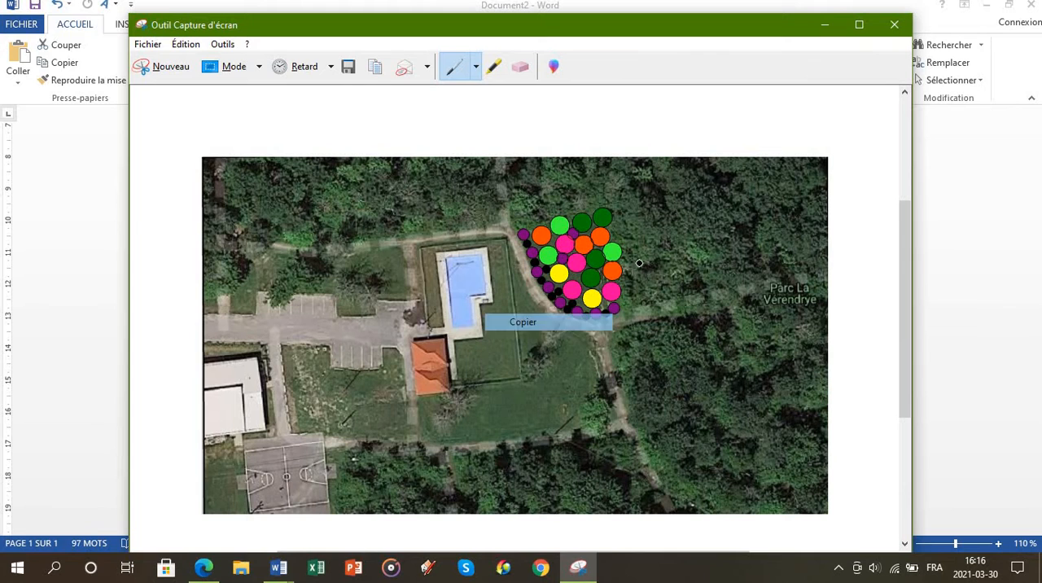
# Step: Switch to the Word document and paste the captured plan on a new line below the tree table
pyautogui.moveTo(281, 560)
pyautogui.click(350, 496)
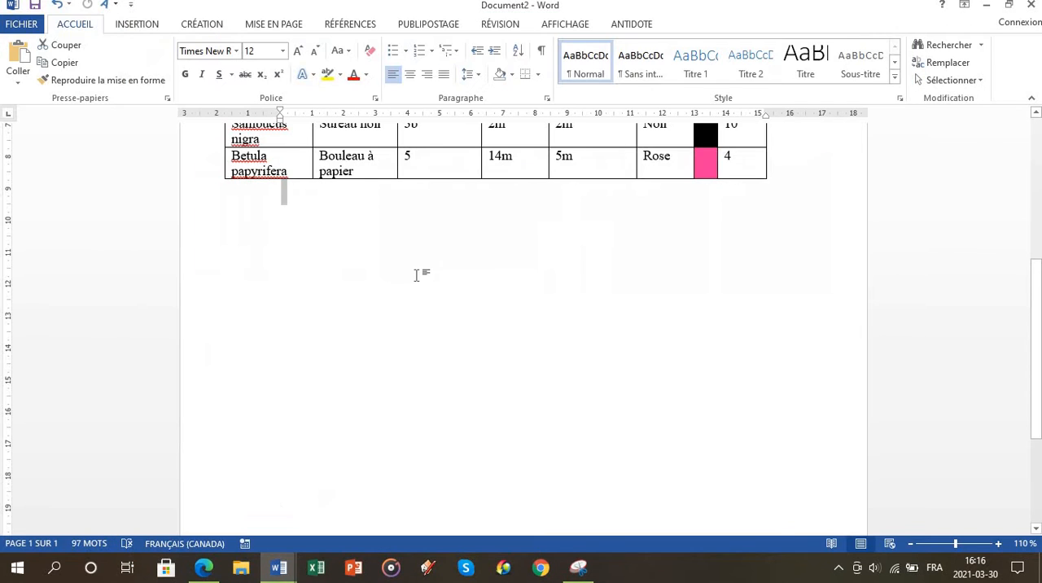
pyautogui.press('Return')
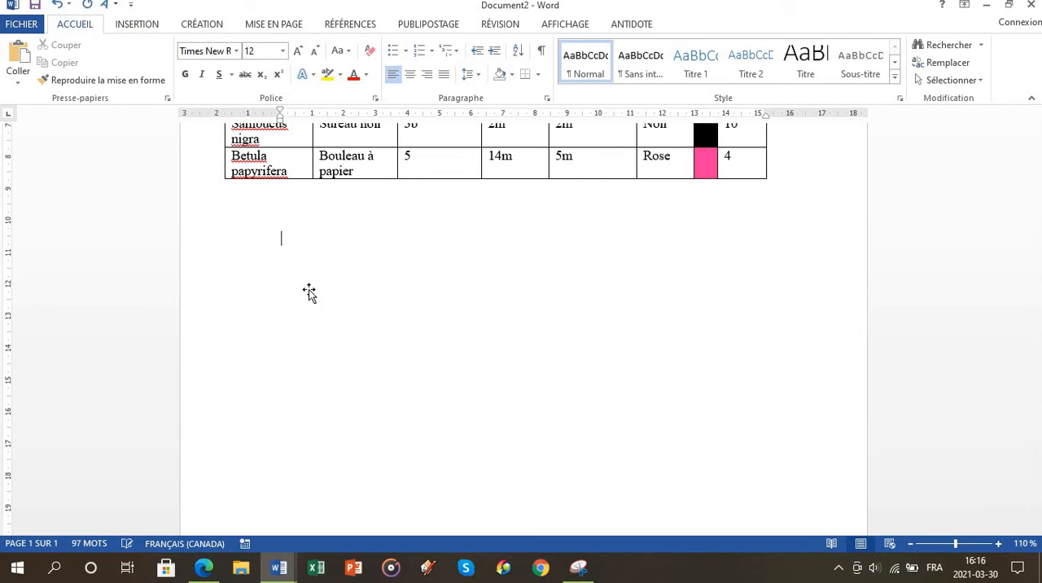
pyautogui.hotkey('ctrl', 'v')
pyautogui.scroll(-3, 515, 274)
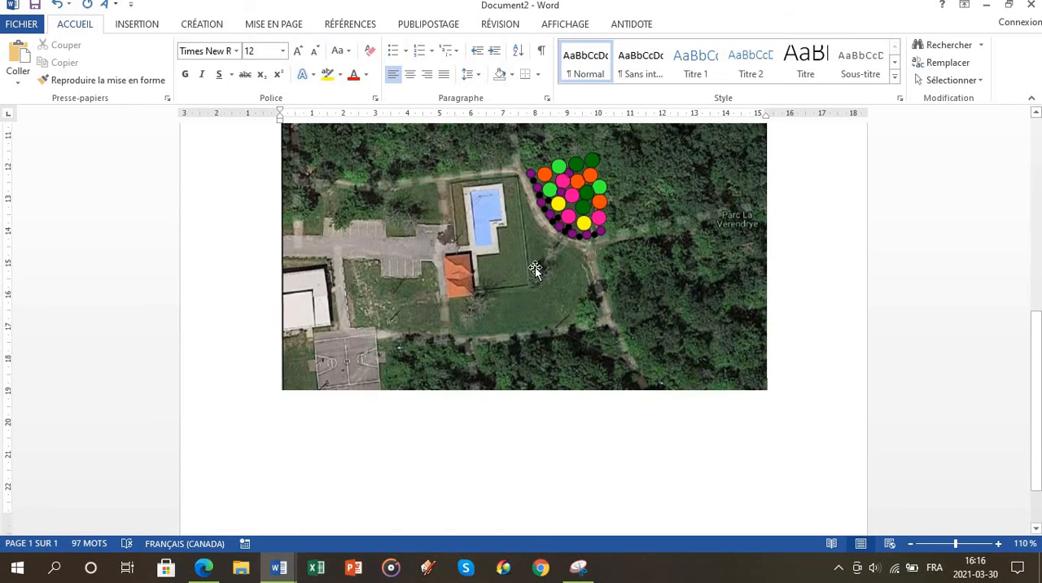
pyautogui.scroll(3, 538, 274)
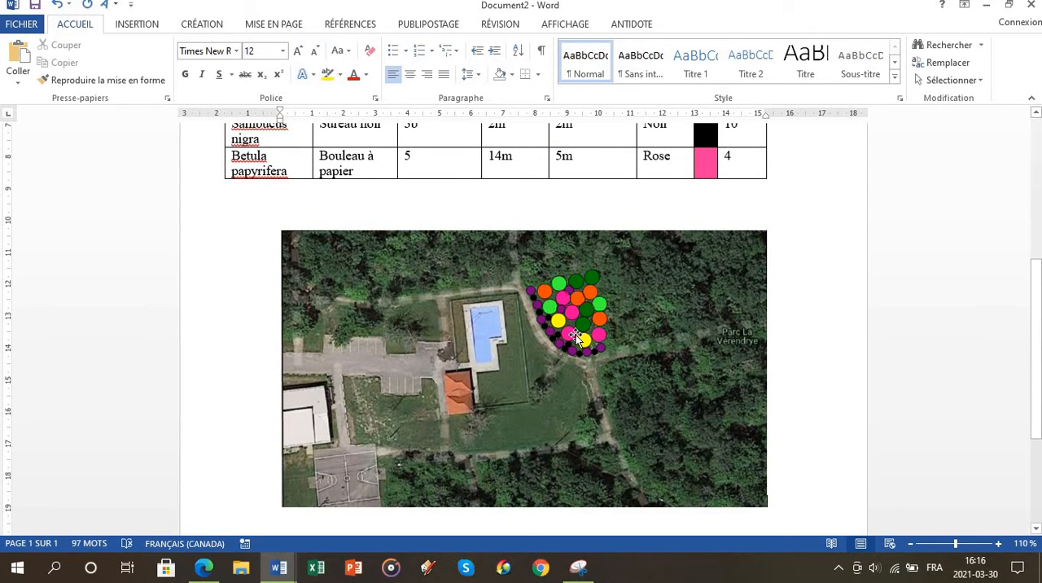
# Step: Set the pasted plan picture's text wrapping to behind the text
pyautogui.click(575, 337)
pyautogui.click(788, 242)
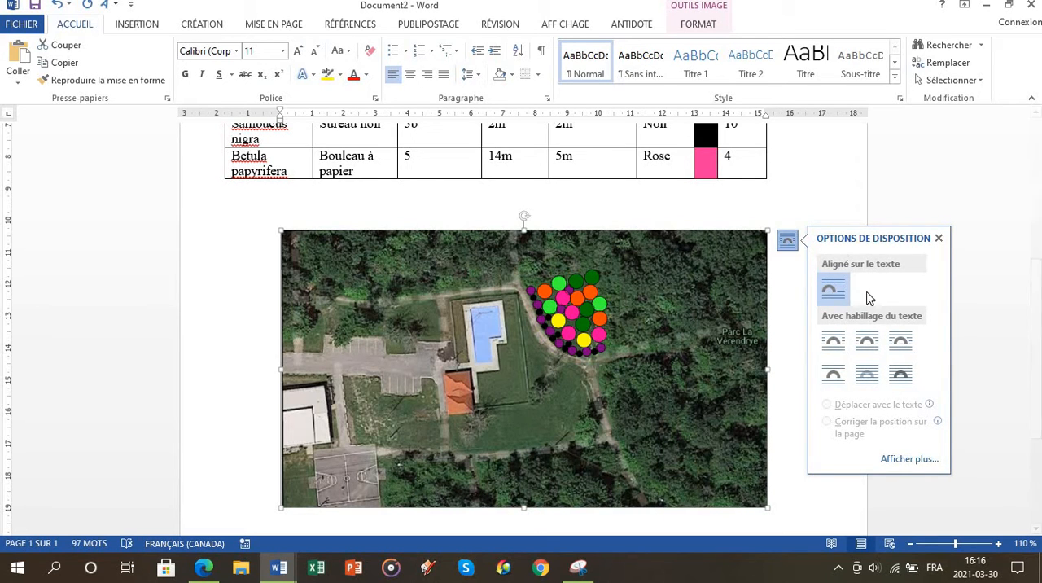
pyautogui.click(866, 381)
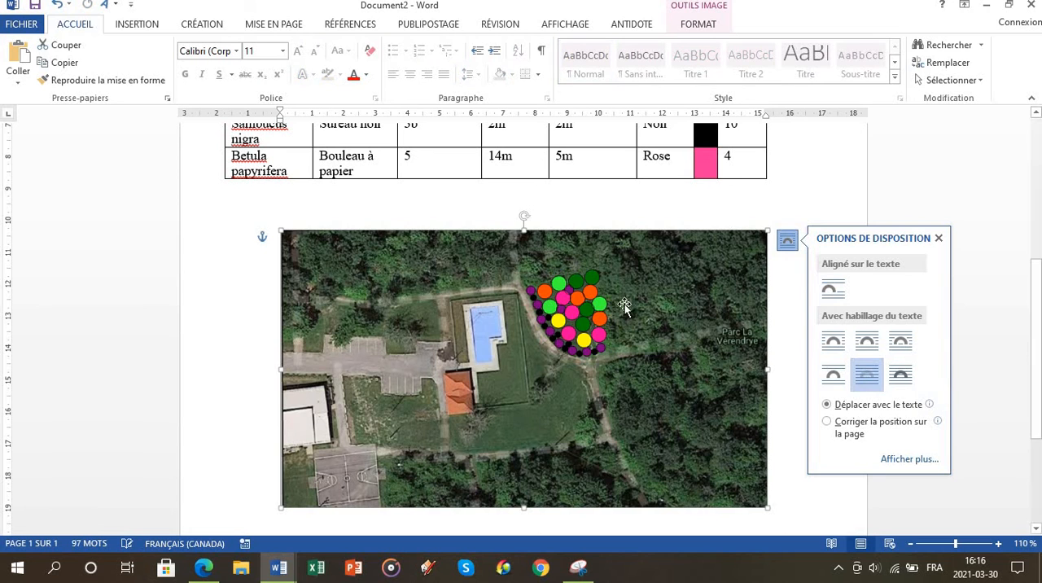
pyautogui.click(567, 356)
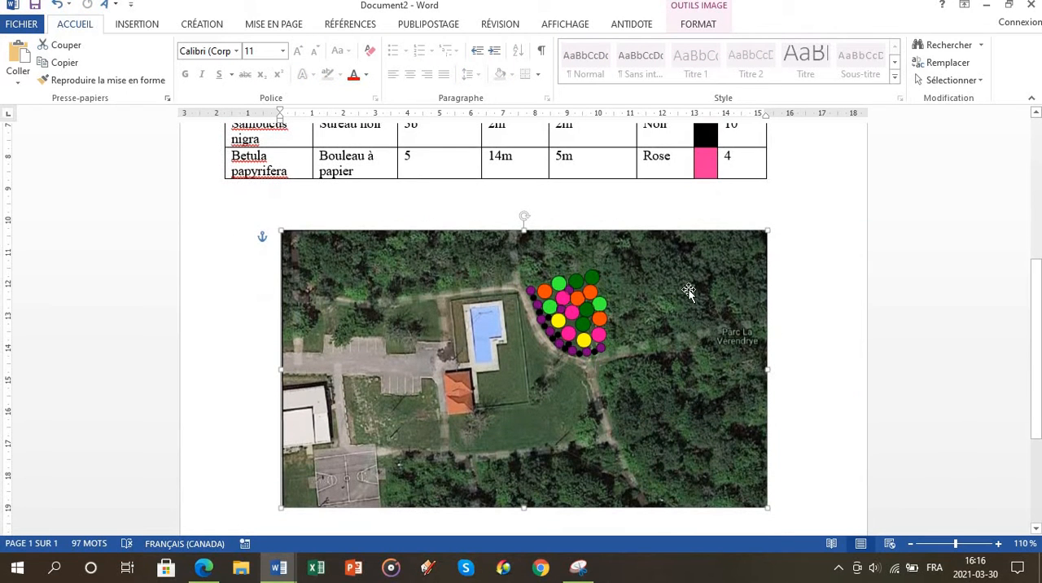
pyautogui.click(787, 239)
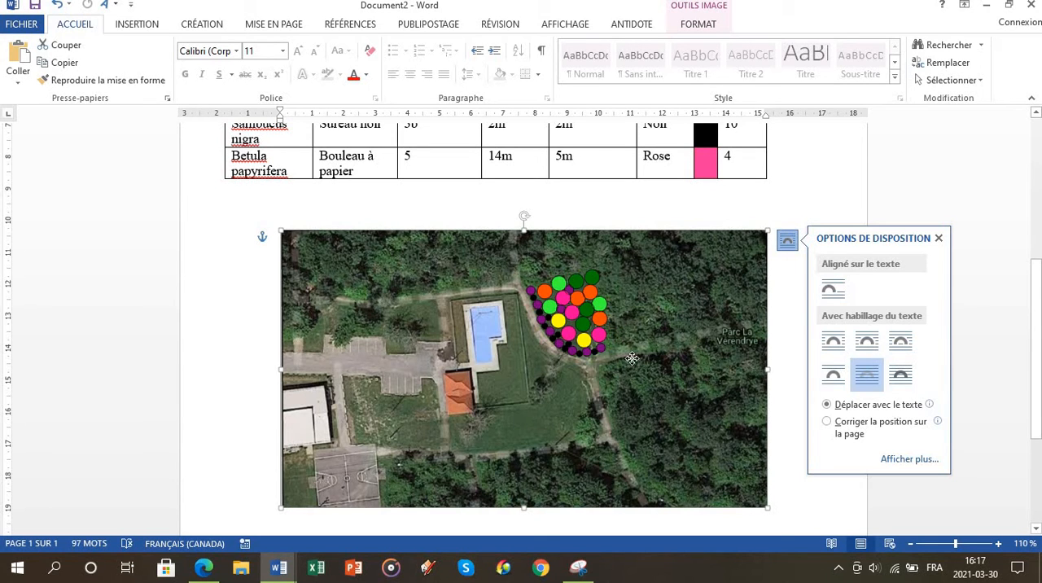
# Step: Move the plan picture freely over the tree table, and reposition it just below the table
pyautogui.moveTo(632, 358); pyautogui.dragTo(615, 231)
pyautogui.scroll(4, 558, 418)
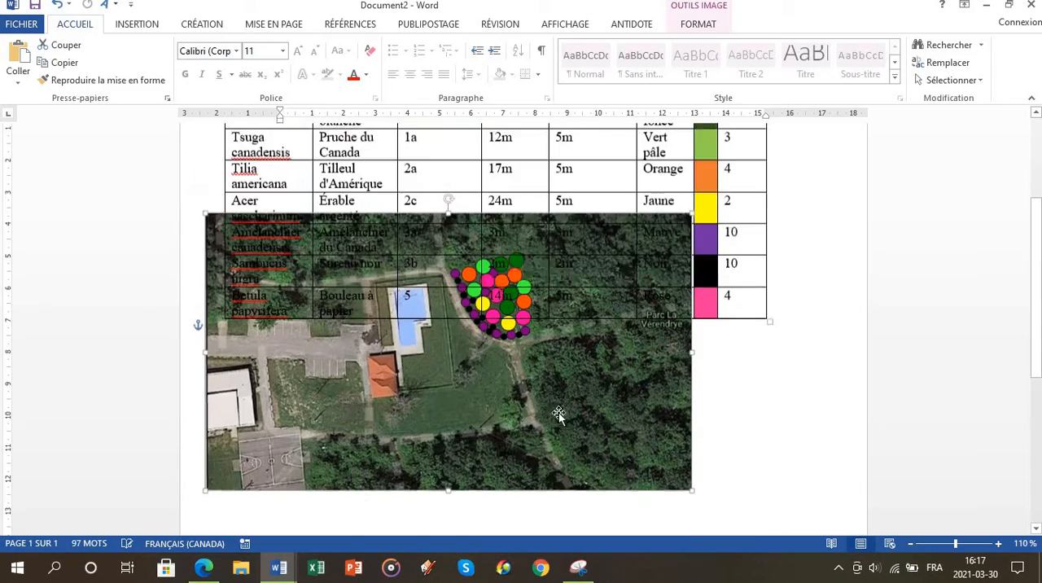
pyautogui.moveTo(582, 445); pyautogui.dragTo(706, 395)
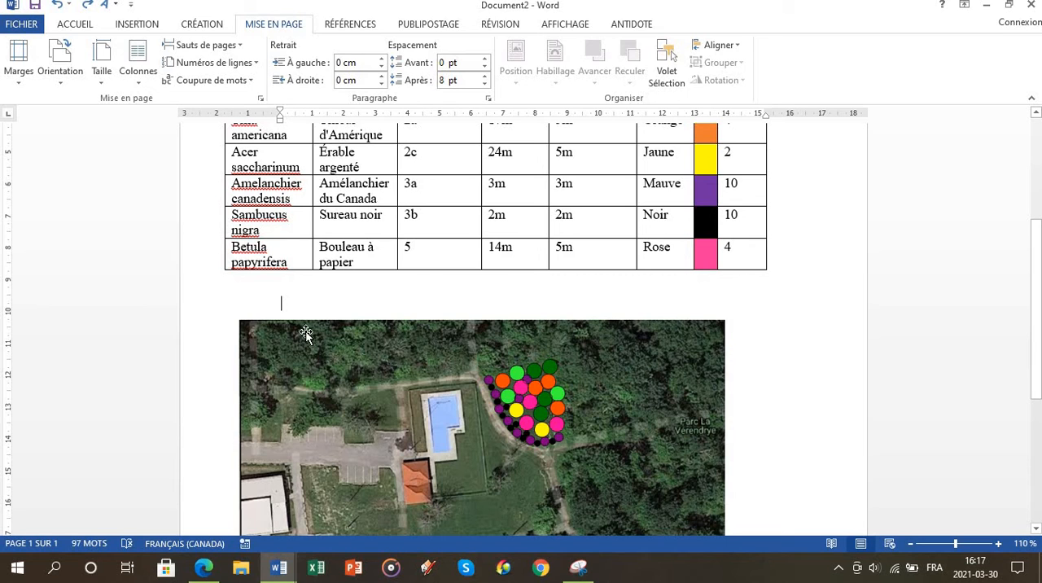
# Step: Insert a Page suivante section break between the tree table and the plan picture, and check both pages
pyautogui.click(76, 26)
pyautogui.click(273, 24)
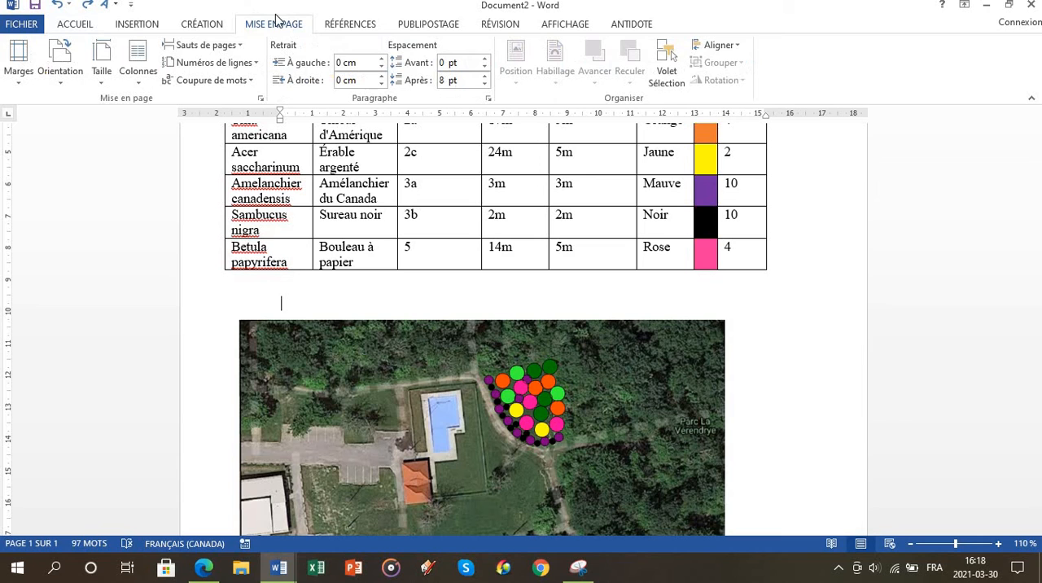
pyautogui.click(243, 49)
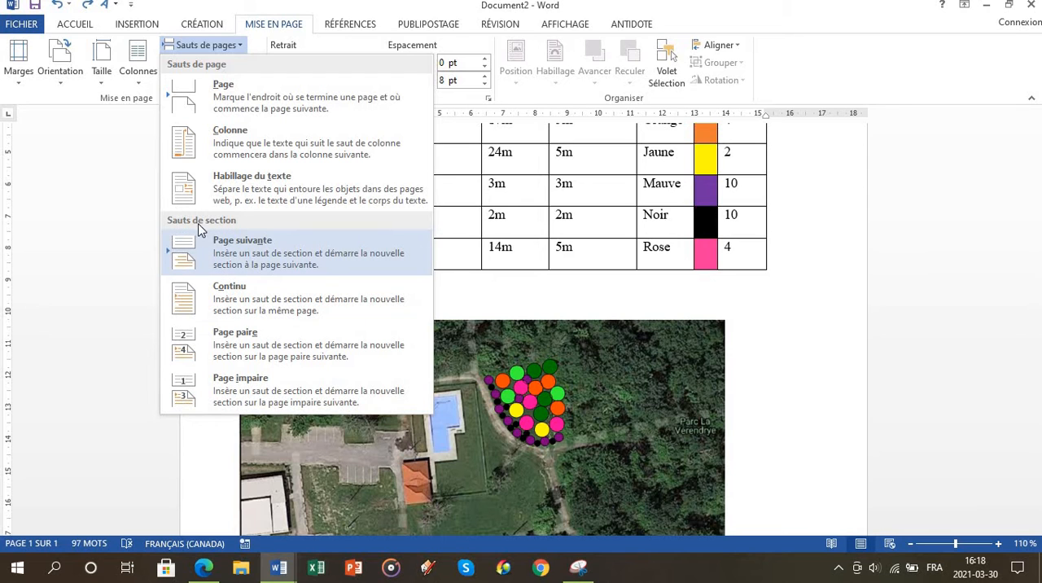
pyautogui.click(250, 259)
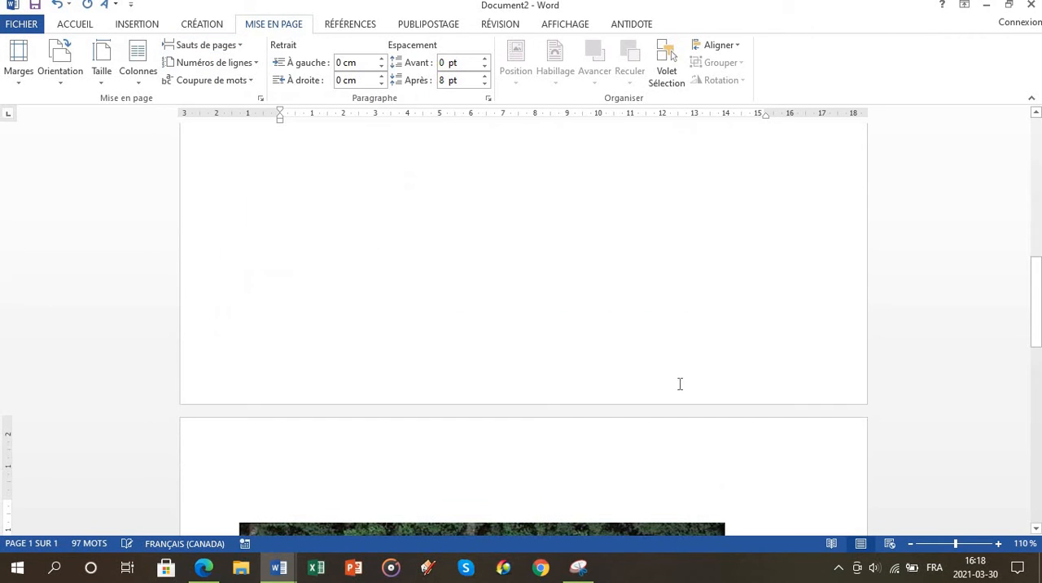
pyautogui.scroll(-3, 377, 317)
pyautogui.scroll(10, 385, 279)
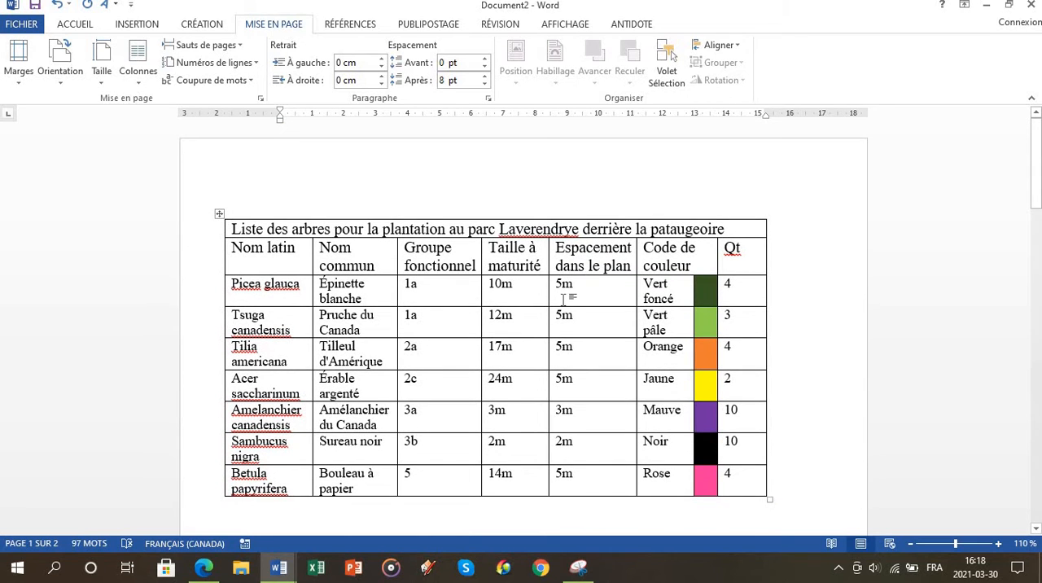
pyautogui.scroll(-8, 562, 299)
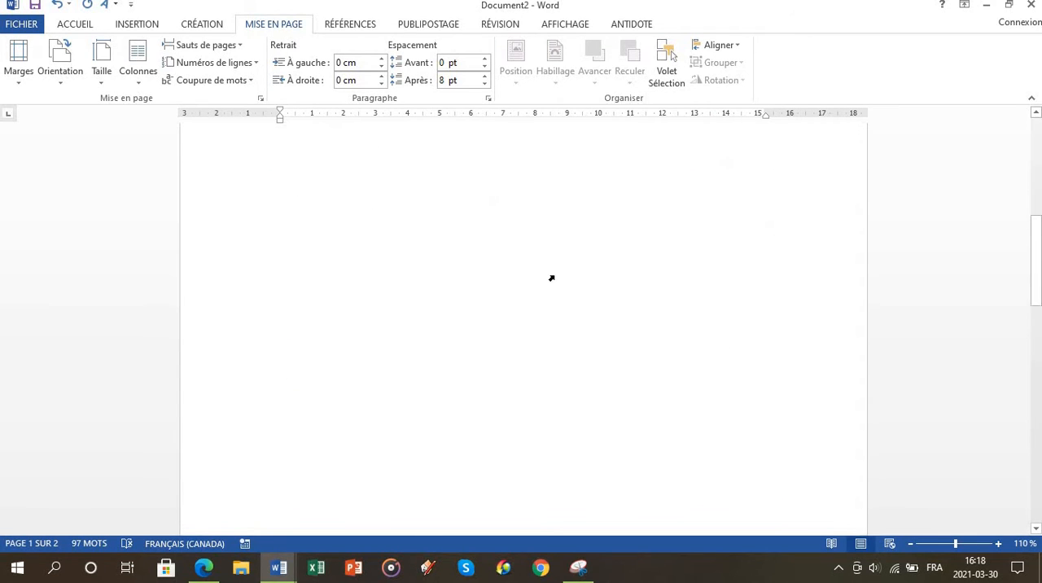
pyautogui.scroll(7, 551, 278)
pyautogui.scroll(-10, 551, 267)
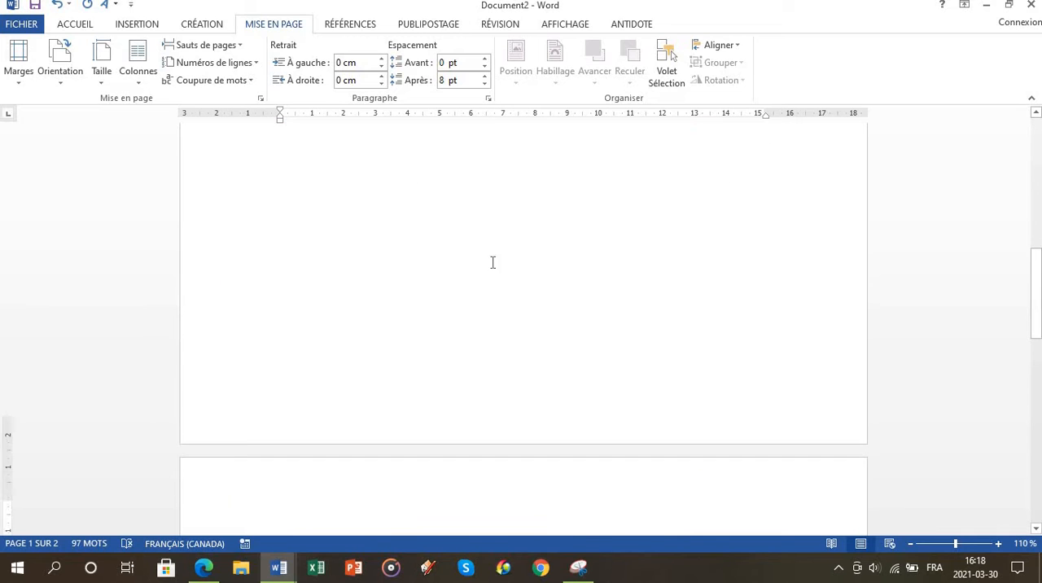
# Step: Change the orientation of the plan picture's section to Paysage (landscape), and check the table's page
pyautogui.click(328, 457)
pyautogui.scroll(-5, 581, 480)
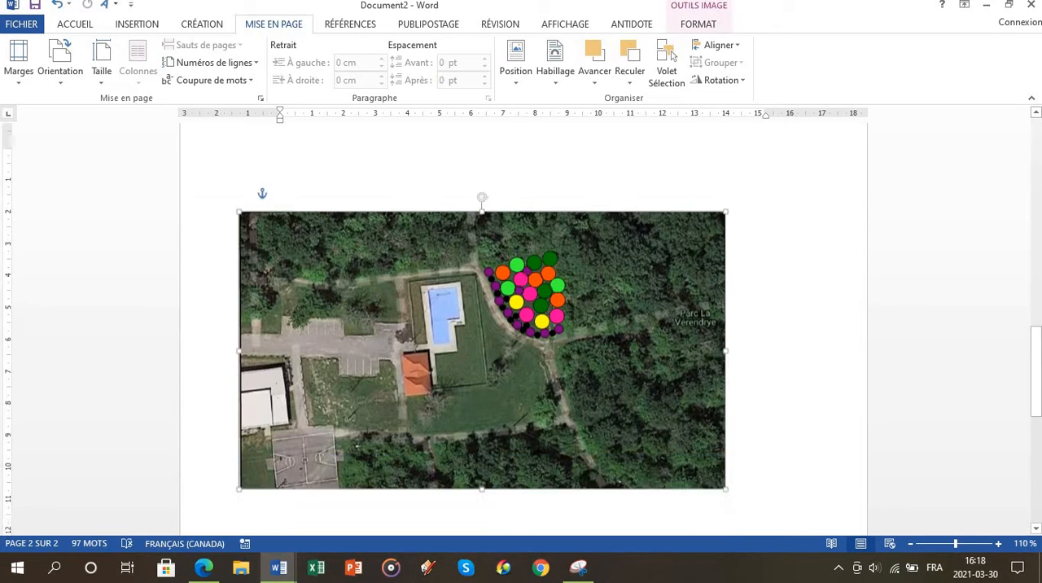
pyautogui.click(61, 61)
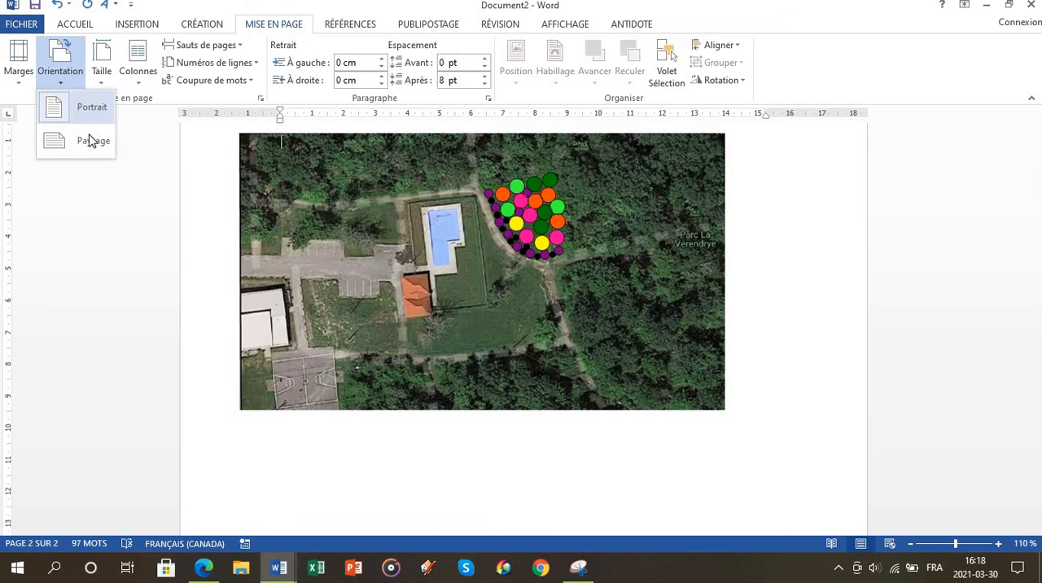
pyautogui.click(86, 139)
pyautogui.scroll(10, 613, 333)
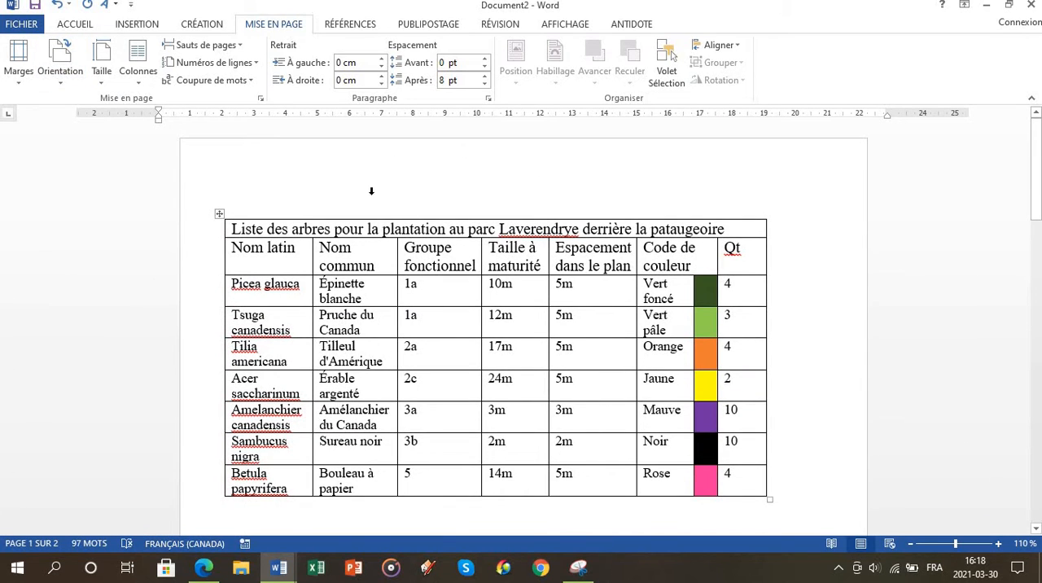
pyautogui.click(61, 61)
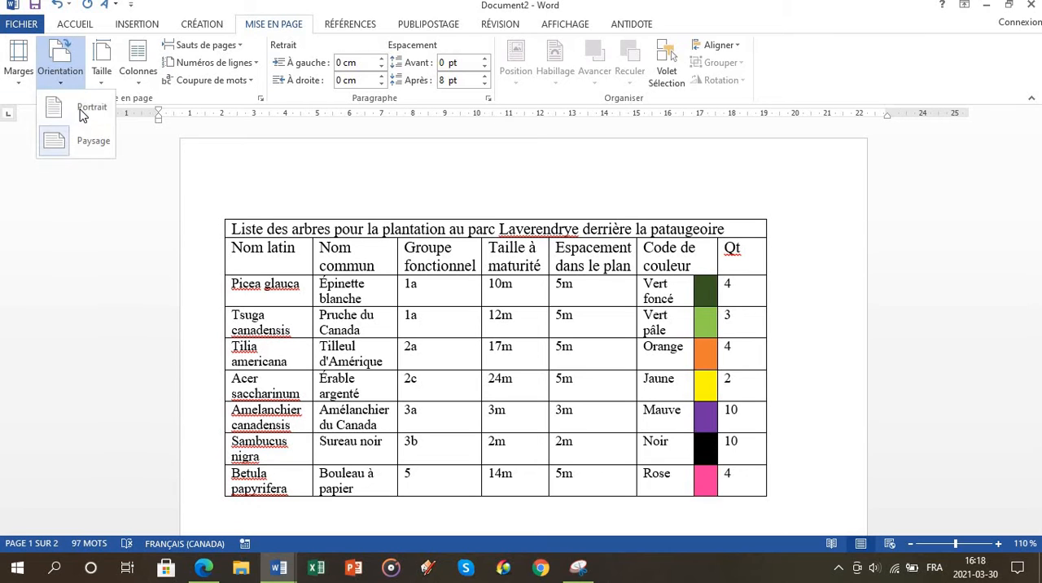
pyautogui.click(528, 303)
pyautogui.scroll(-10, 528, 302)
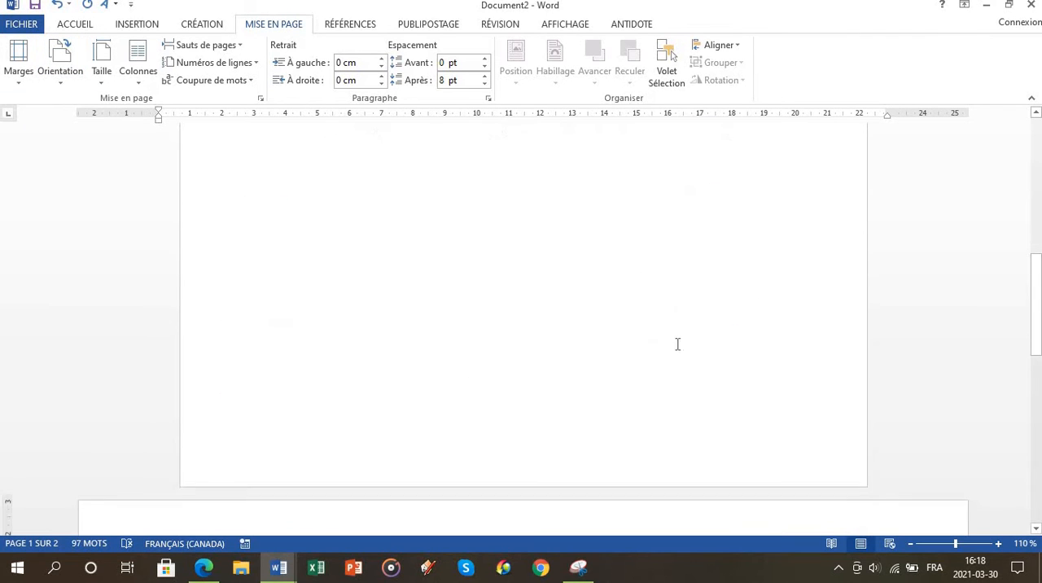
# Step: Enlarge the plan picture proportionally so it fills most of the landscape page, check its extents and deselect it
pyautogui.click(310, 302)
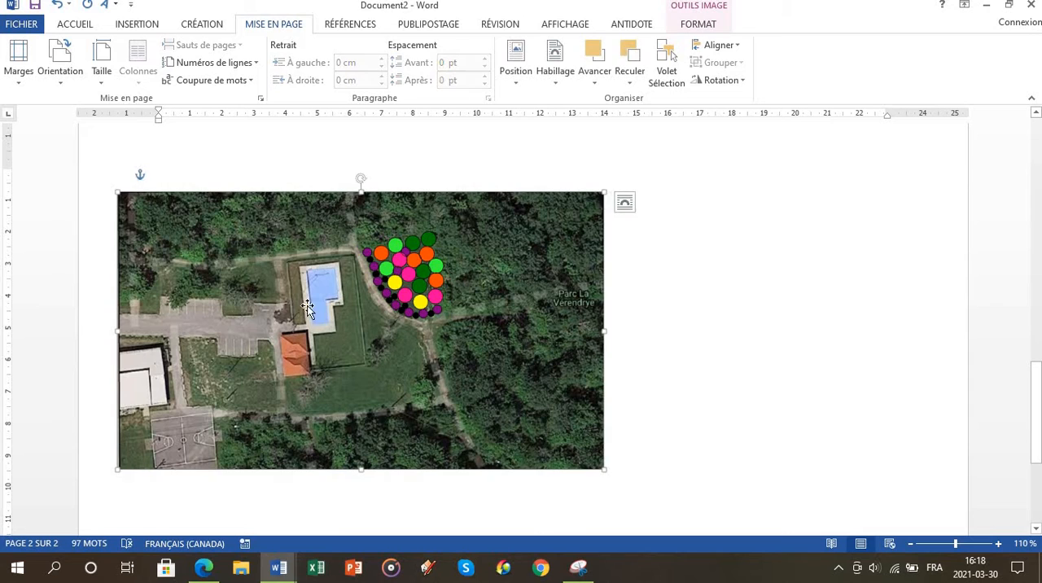
pyautogui.scroll(-4, 669, 351)
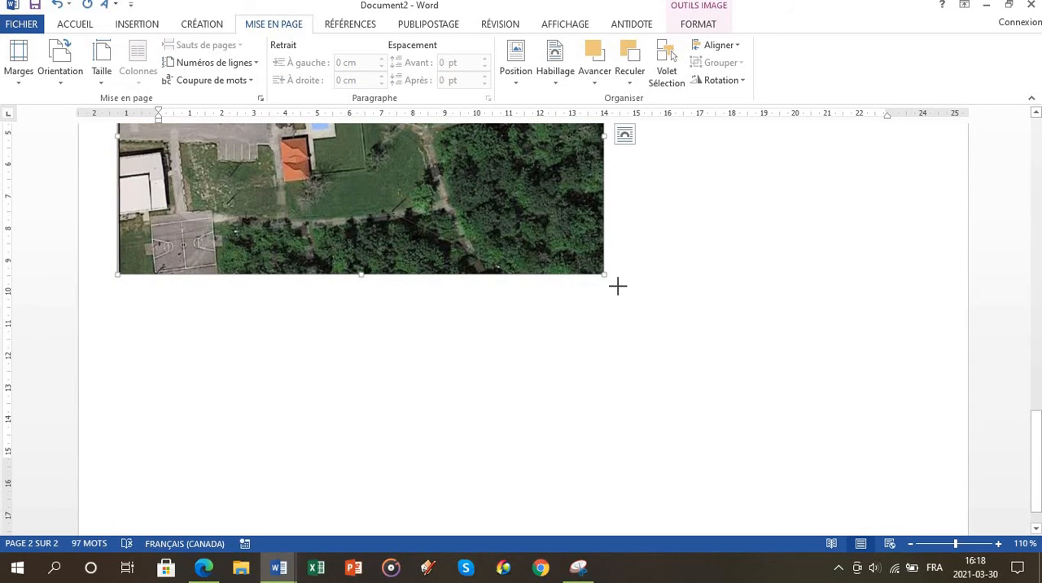
pyautogui.moveTo(617, 285); pyautogui.dragTo(912, 444)
pyautogui.scroll(5, 748, 387)
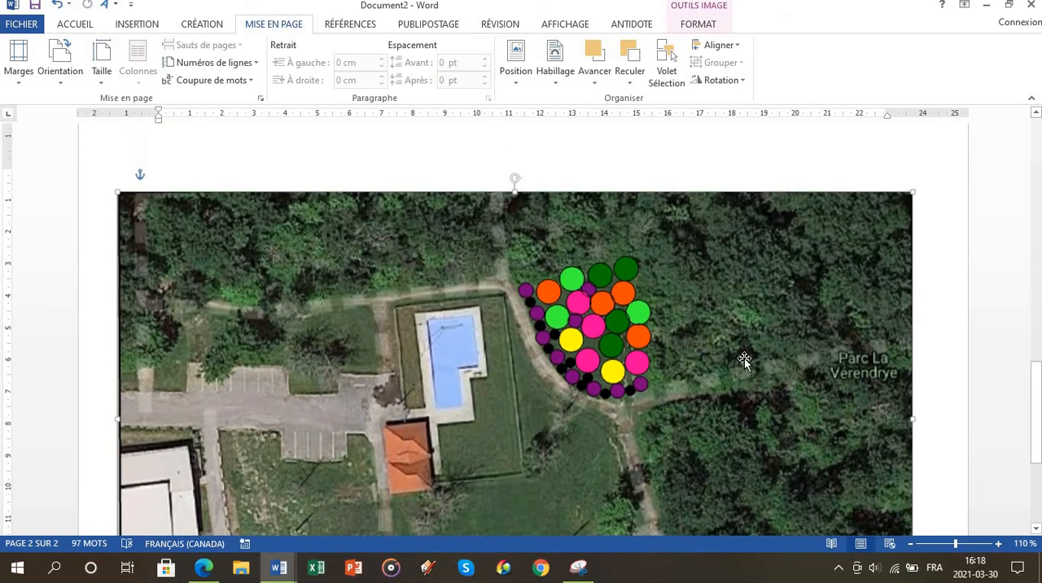
pyautogui.scroll(-3, 744, 359)
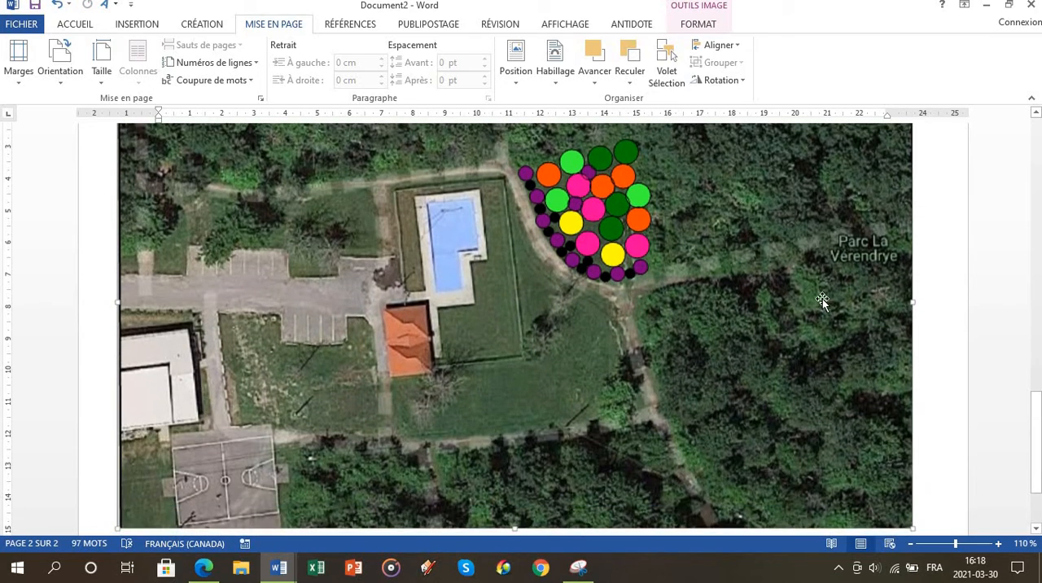
pyautogui.click(992, 278)
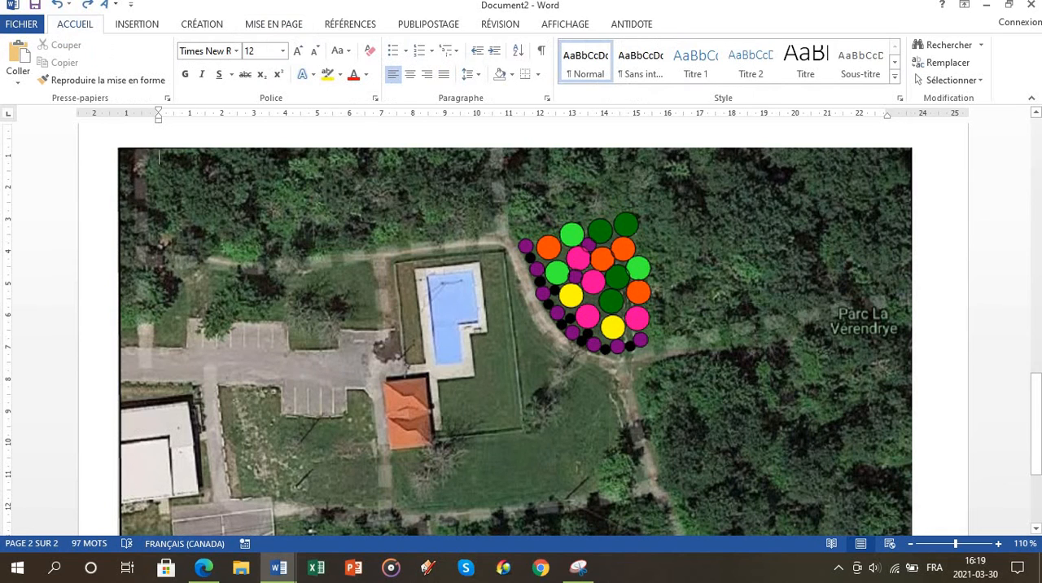
# Step: Insert a simple text box (Zone de texte simple) over the plan picture and enter the heading "Légende" followed by a new line
pyautogui.click(131, 4)
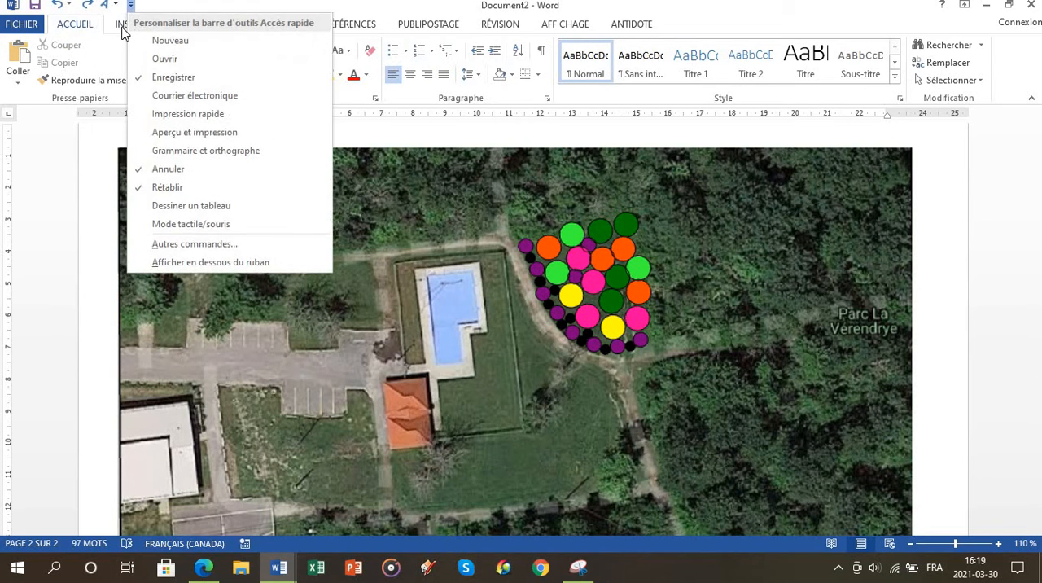
pyautogui.click(120, 24)
pyautogui.click(777, 81)
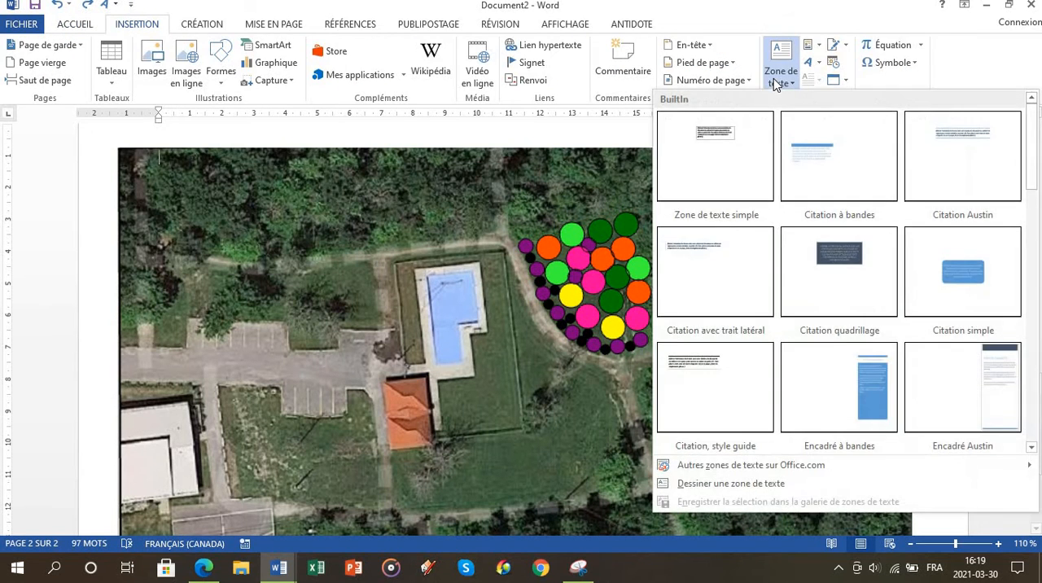
pyautogui.click(724, 164)
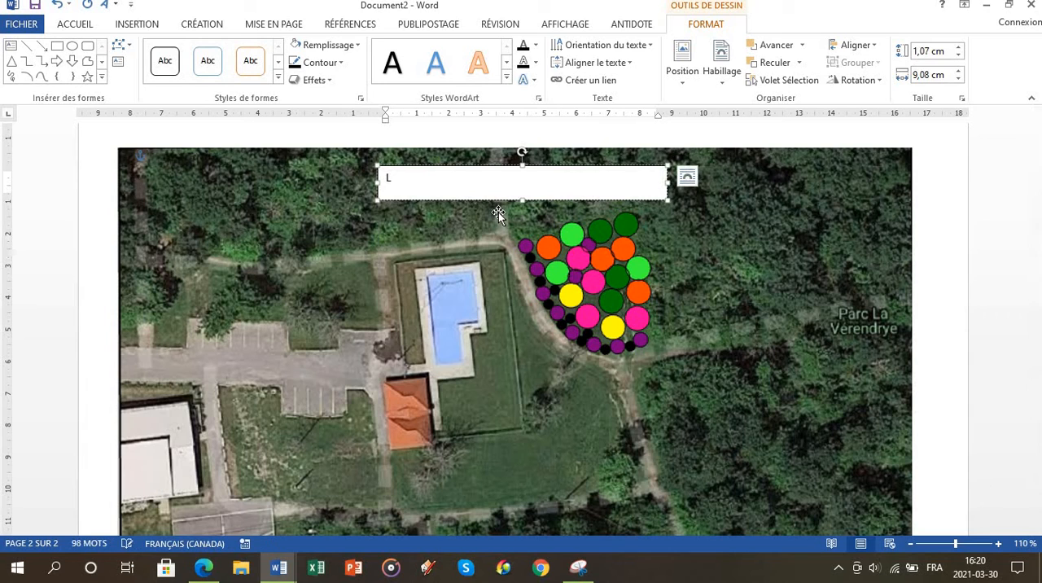
pyautogui.write('égende')
pyautogui.press('Return')
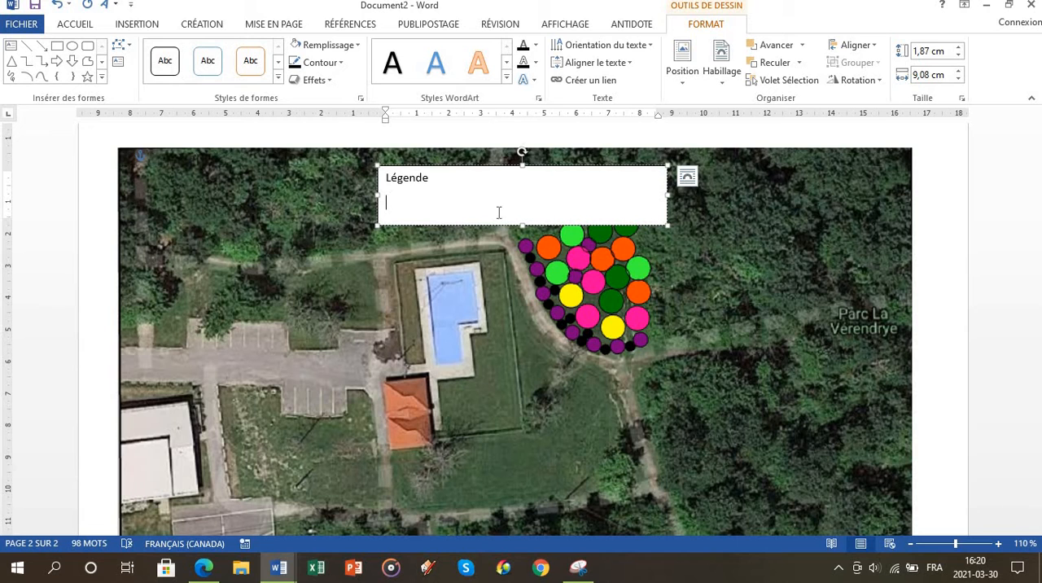
# Step: Resize the legend text box to about 12,84 cm high by 7,52 cm wide and move it to the plan's left edge
pyautogui.moveTo(521, 225); pyautogui.dragTo(517, 514)
pyautogui.scroll(2, 530, 242)
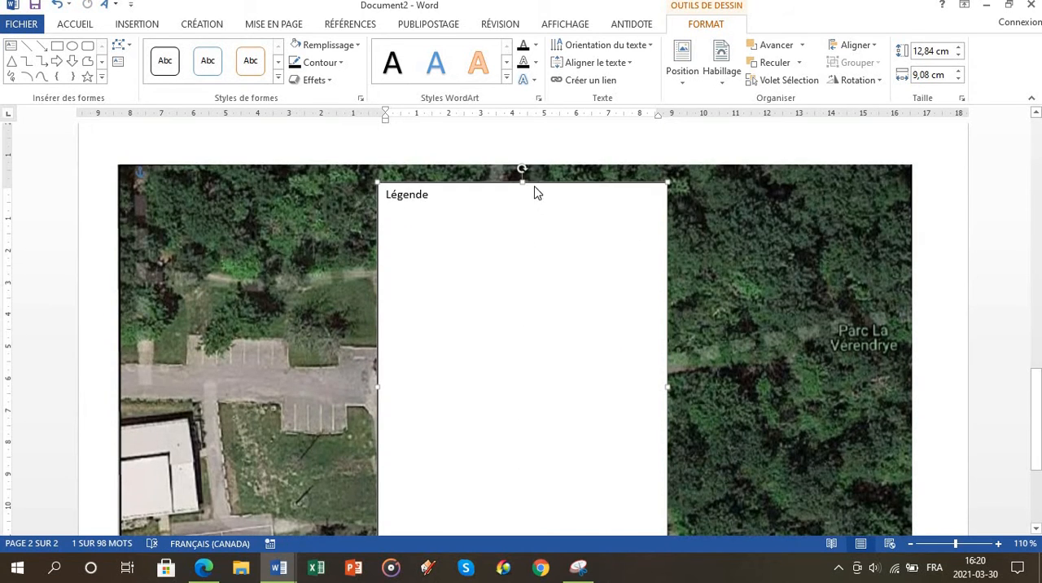
pyautogui.moveTo(533, 183); pyautogui.dragTo(783, 182)
pyautogui.moveTo(920, 387); pyautogui.dragTo(870, 387)
pyautogui.moveTo(647, 188); pyautogui.dragTo(290, 178)
pyautogui.scroll(-1, 140, 260)
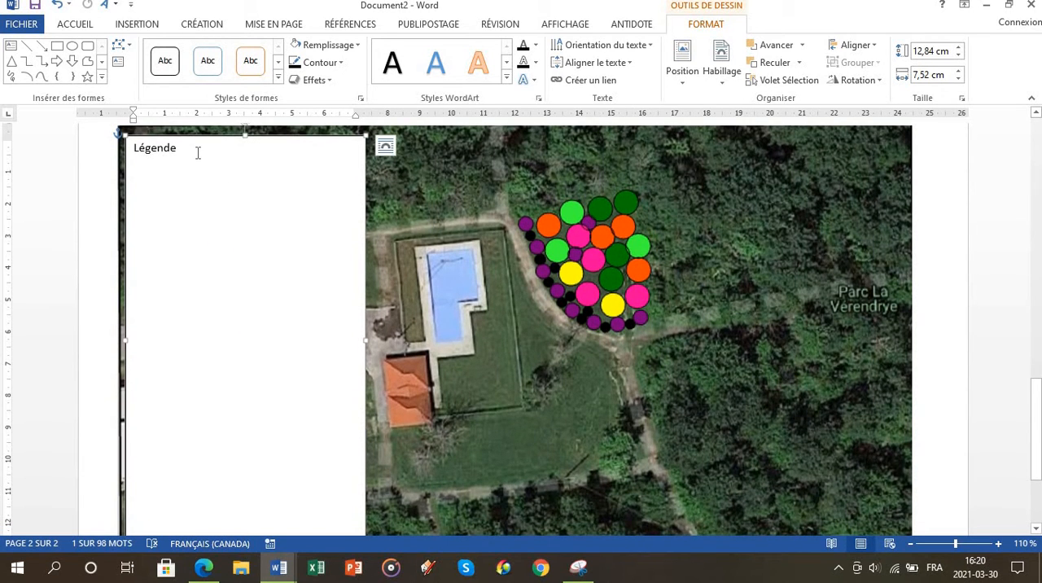
# Step: Format the "Légende" heading as bold Times New Roman, size 16, and center it in the text box
pyautogui.moveTo(179, 149); pyautogui.dragTo(134, 152)
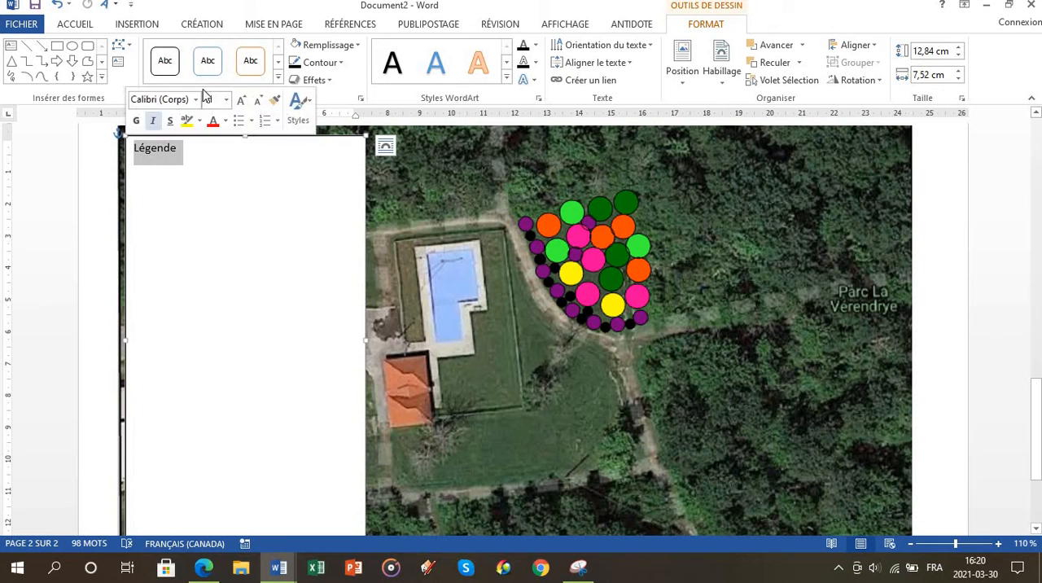
pyautogui.click(68, 27)
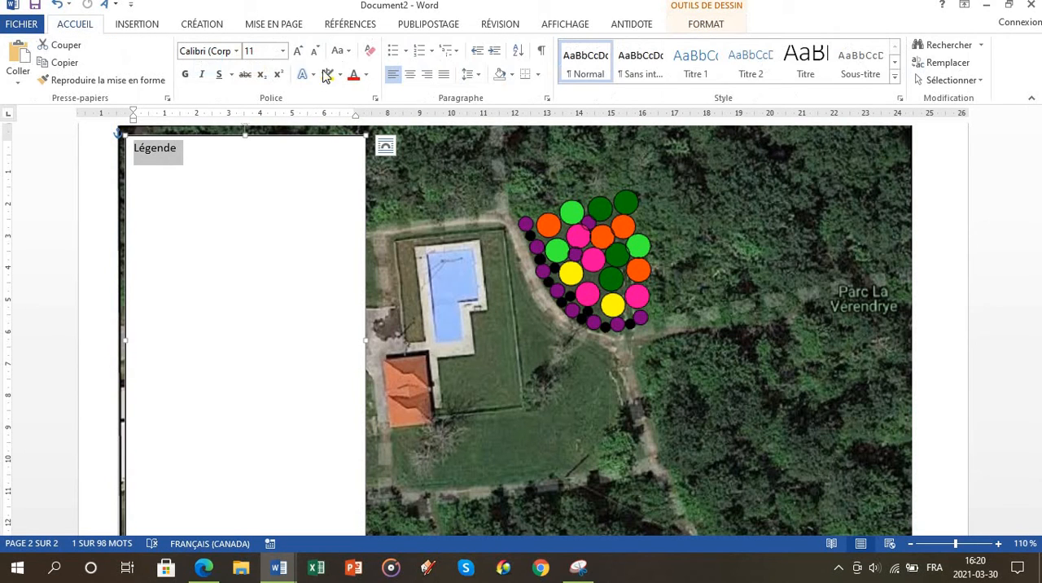
pyautogui.click(297, 52)
pyautogui.click(297, 51)
pyautogui.click(297, 51)
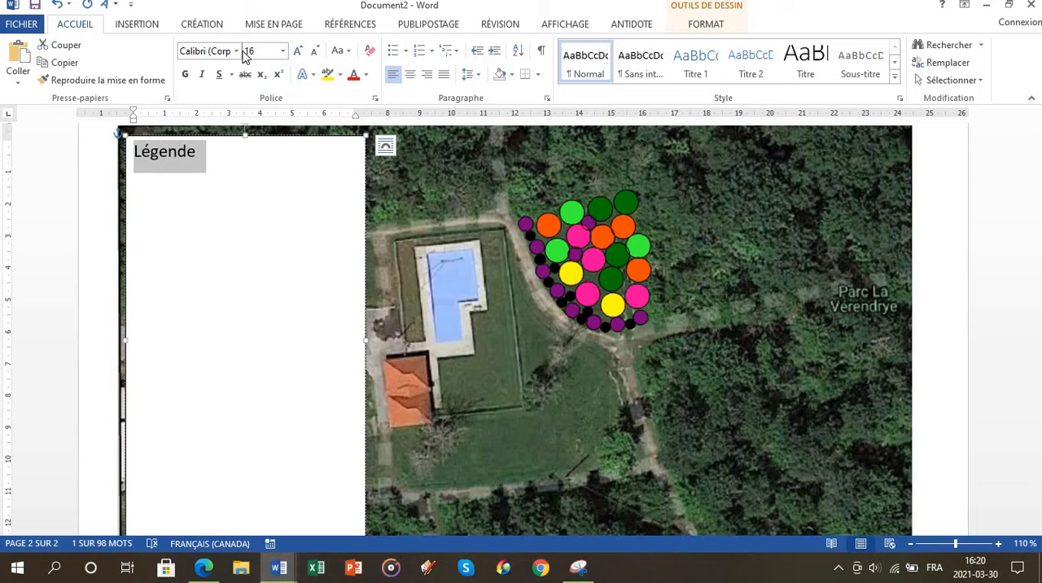
pyautogui.click(236, 50)
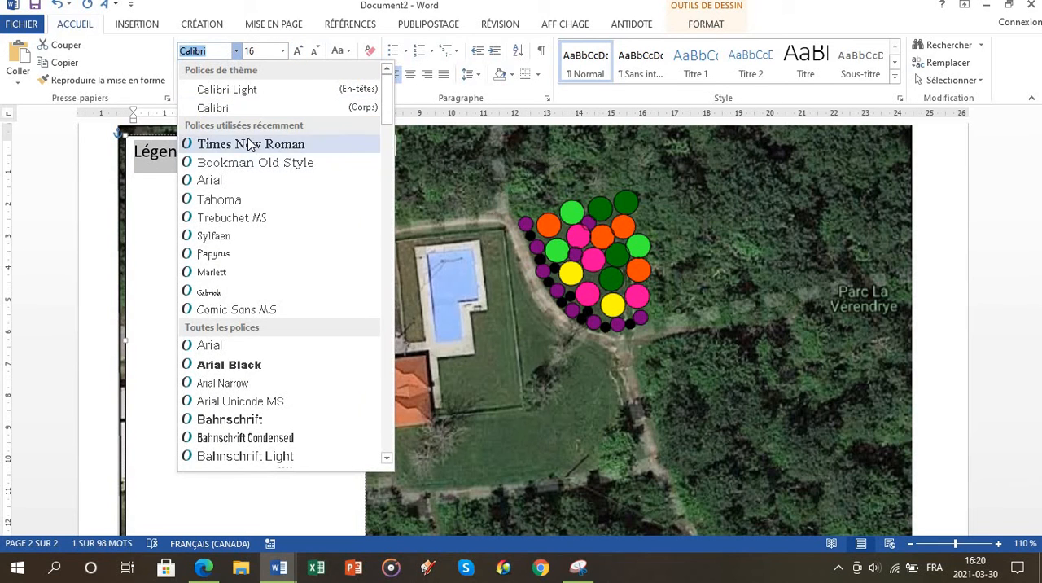
pyautogui.click(241, 140)
pyautogui.click(185, 75)
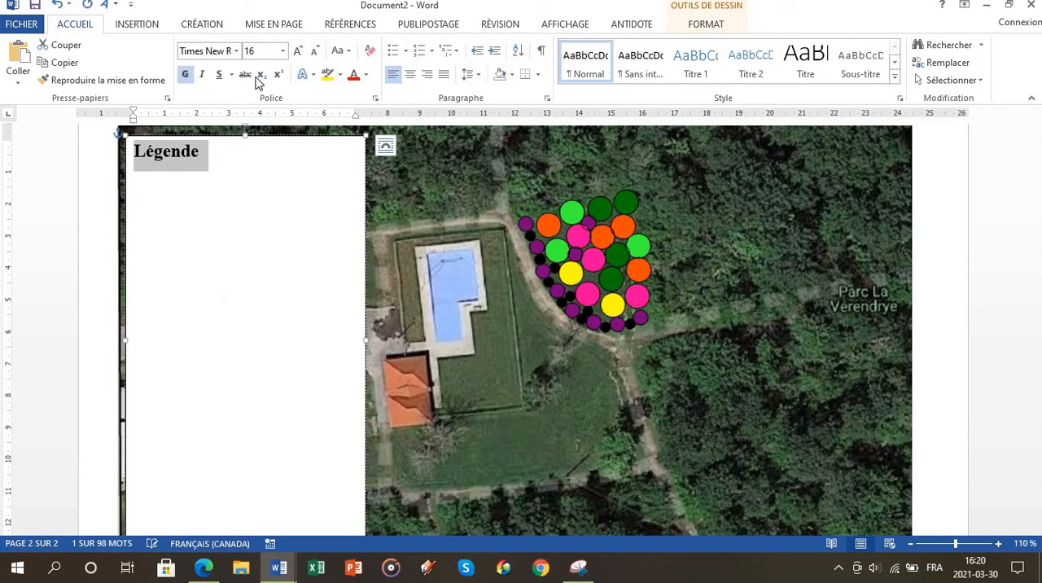
pyautogui.click(410, 74)
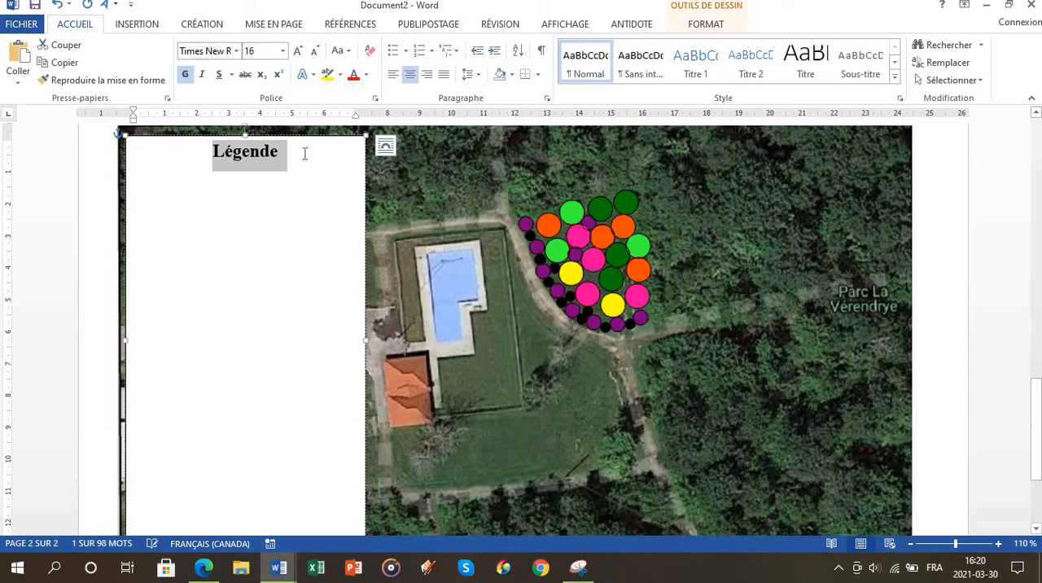
# Step: Add a new line below the "Légende" heading and set it to left-aligned, non-bold text at size 12
pyautogui.click(300, 155)
pyautogui.press('Return')
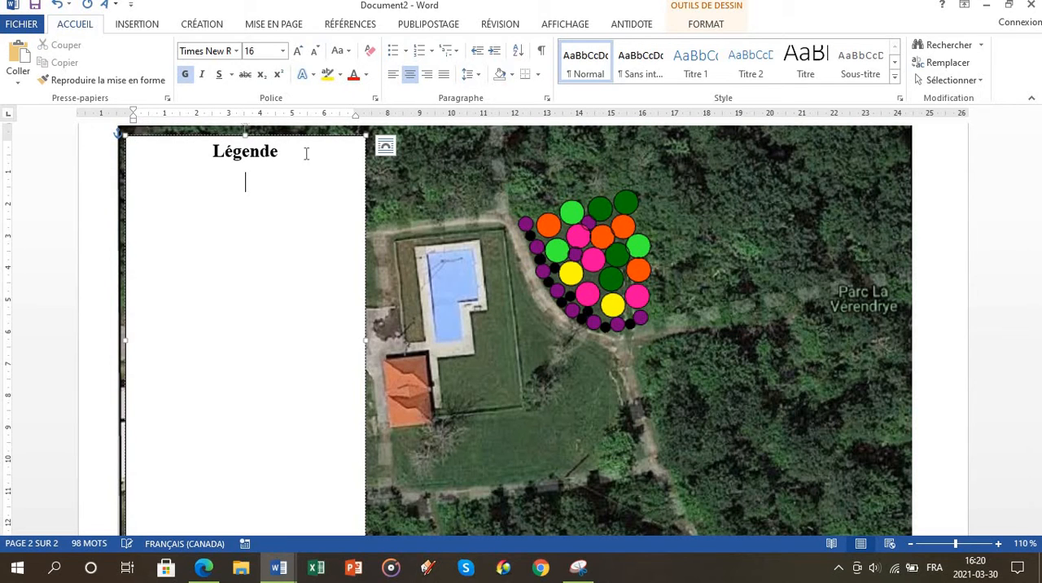
pyautogui.click(392, 74)
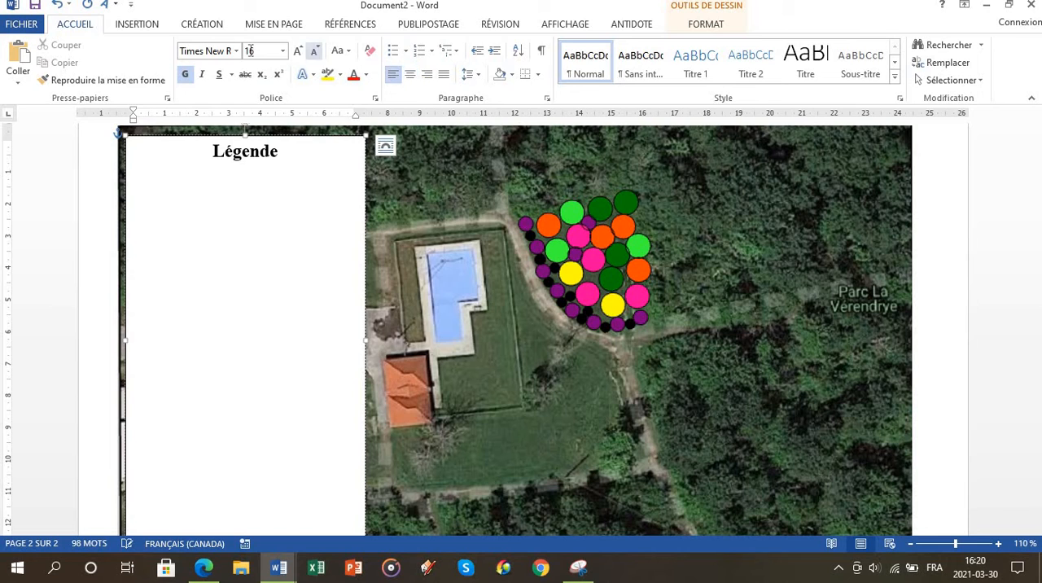
pyautogui.click(189, 75)
pyautogui.click(283, 53)
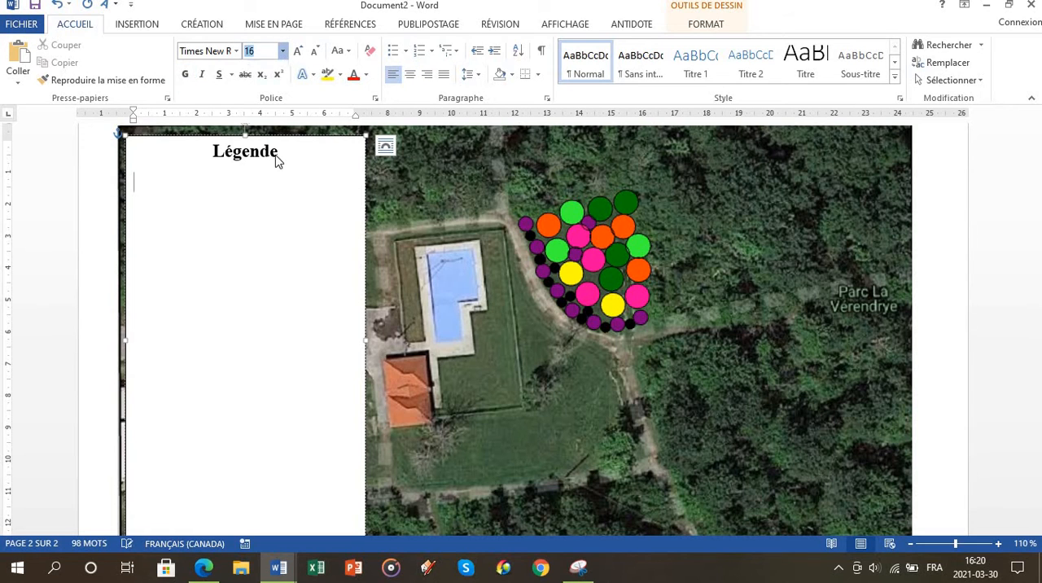
pyautogui.click(267, 130)
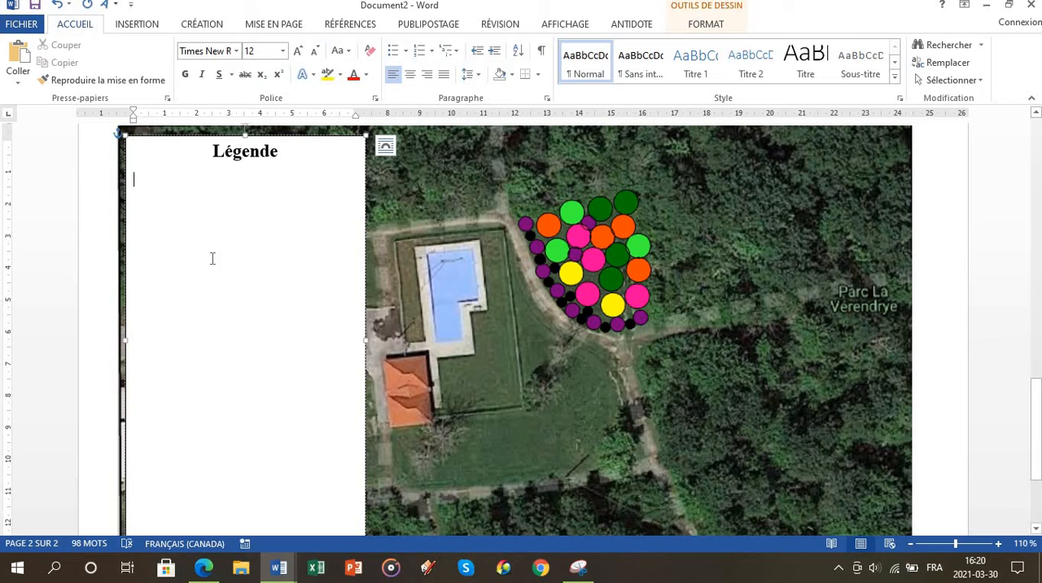
# Step: Copy the Latin names from Picea glauca to Betula papyrifera in the tree table and paste them into the legend text box
pyautogui.scroll(15, 255, 369)
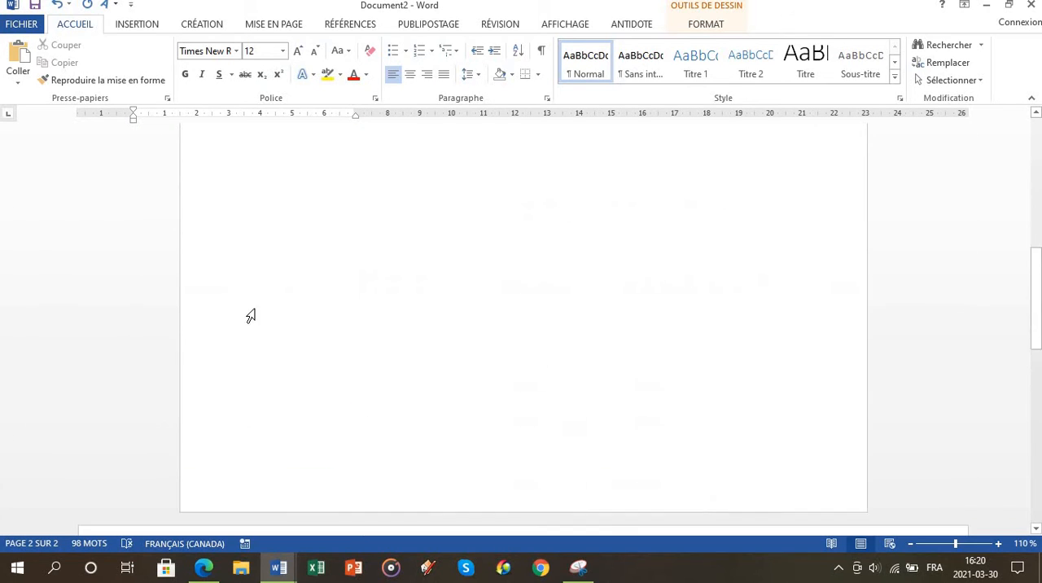
pyautogui.scroll(-2, 306, 300)
pyautogui.moveTo(236, 171); pyautogui.dragTo(298, 368)
pyautogui.hotkey('ctrl', 'c')
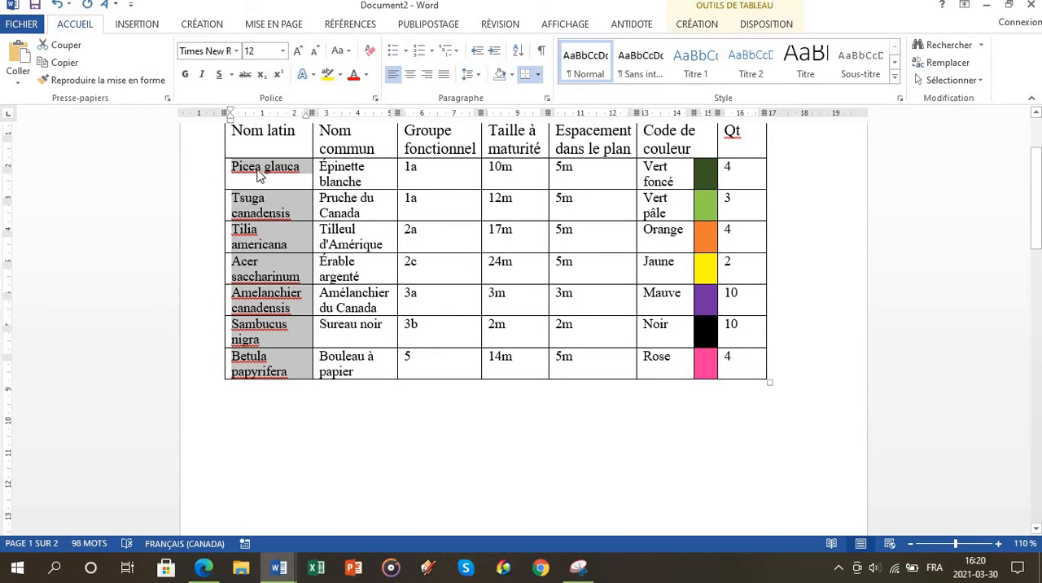
pyautogui.scroll(-14, 248, 248)
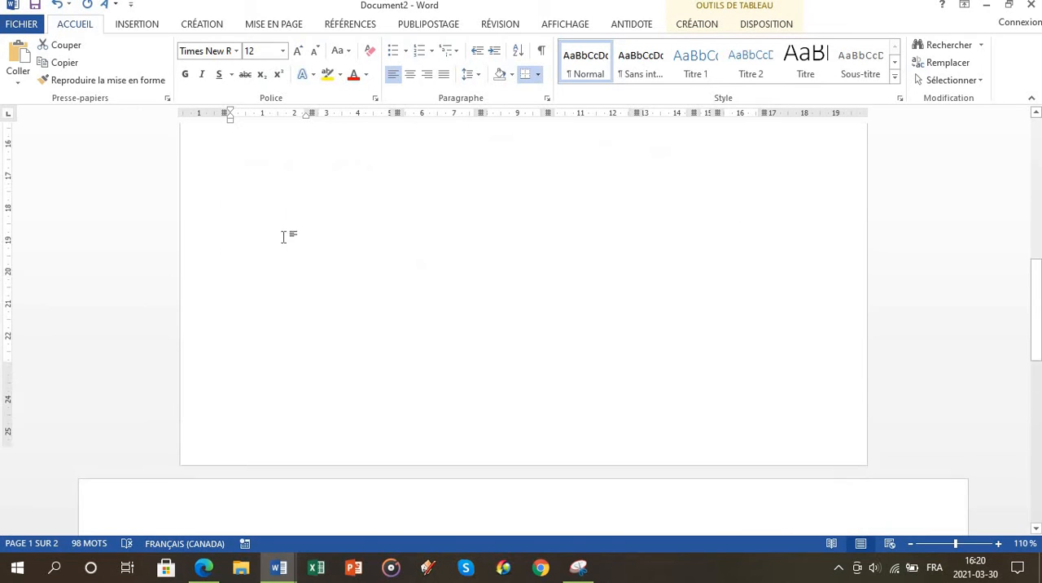
pyautogui.click(185, 391)
pyautogui.hotkey('ctrl', 'v')
pyautogui.scroll(-4, 293, 385)
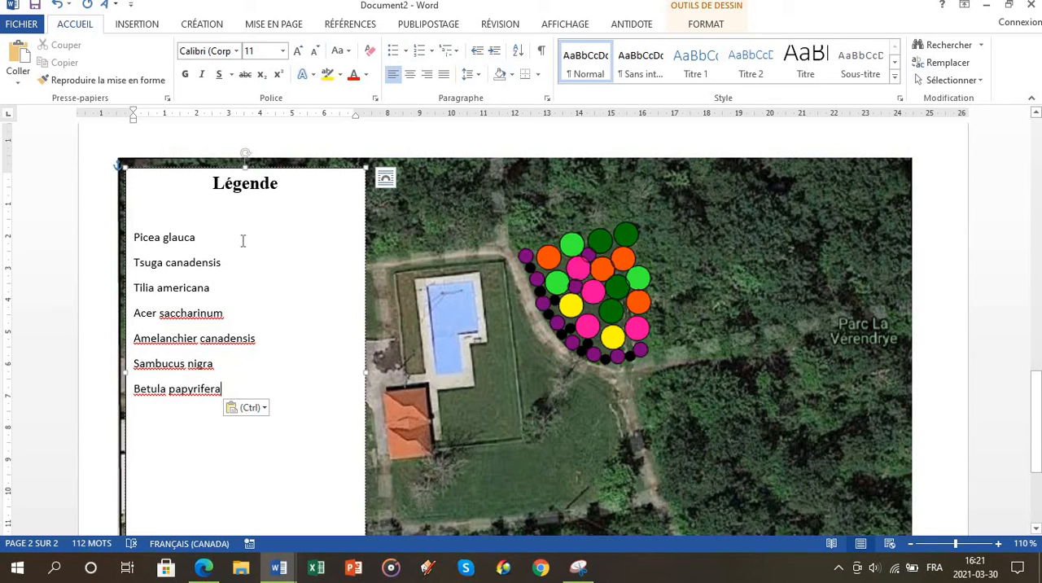
# Step: Insert a 2,54 cm circle shape beside Picea glauca at the legend box's right edge
pyautogui.click(137, 23)
pyautogui.click(220, 65)
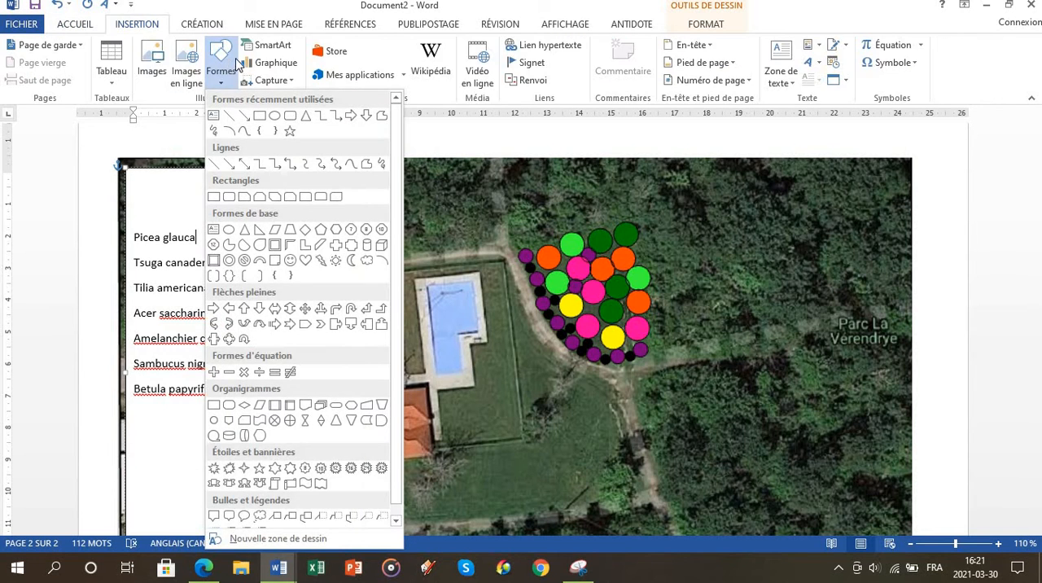
pyautogui.click(276, 122)
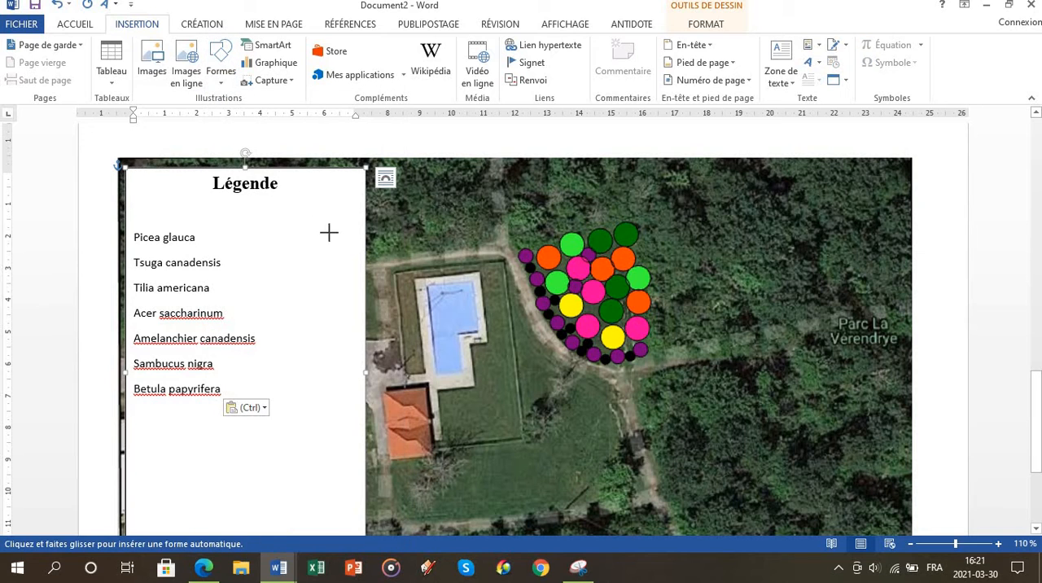
pyautogui.click(329, 233)
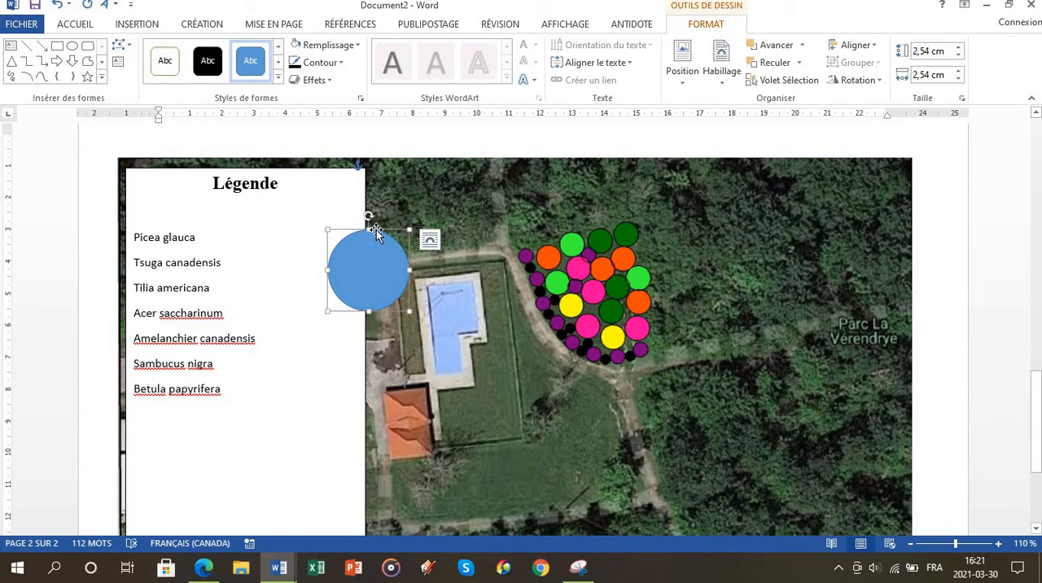
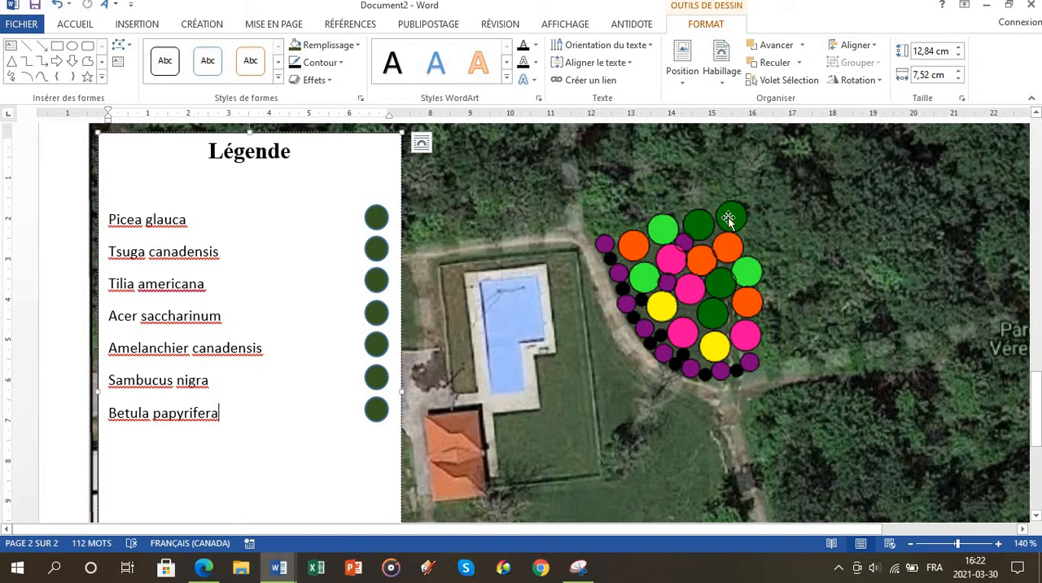
# Step: Fill the legend circle beside Tsuga canadensis with the standard light green
pyautogui.click(374, 252)
pyautogui.rightClick(374, 253)
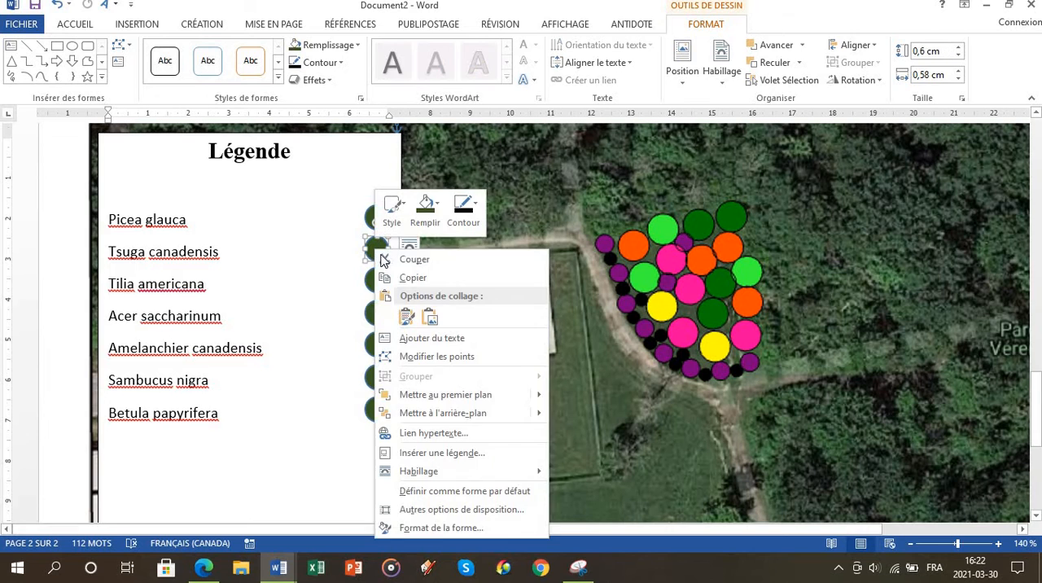
pyautogui.click(424, 210)
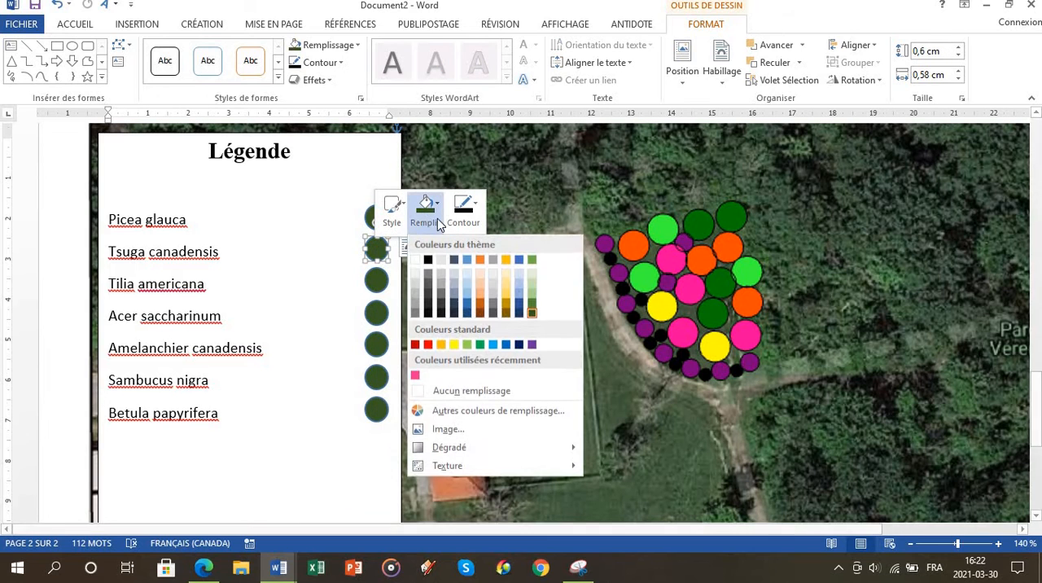
pyautogui.click(466, 345)
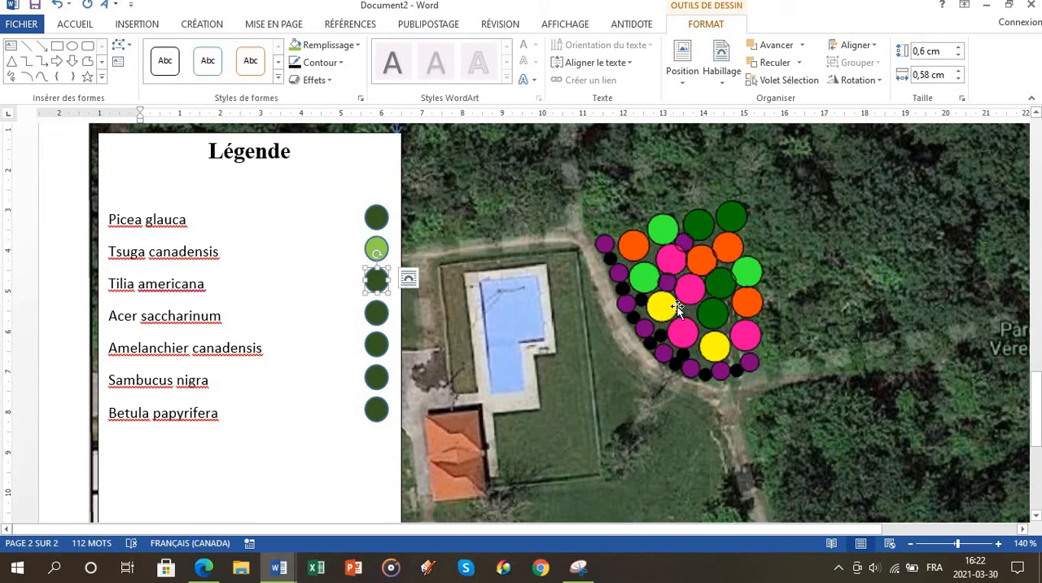
# Step: Check the color code for Tilia americana in the tree table and fill its legend circle with dark orange
pyautogui.scroll(10, 667, 300)
pyautogui.scroll(1, 668, 301)
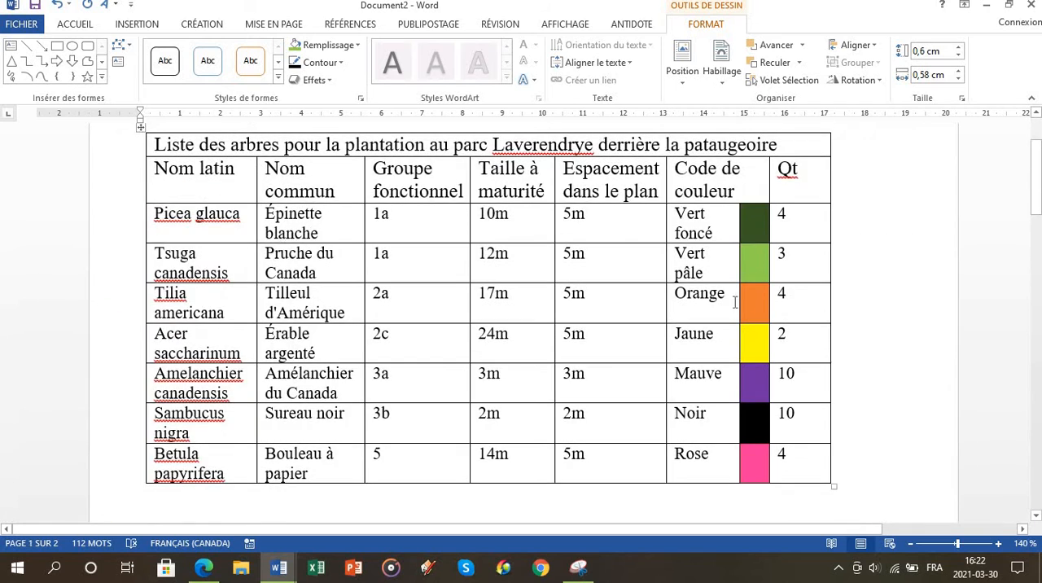
pyautogui.scroll(-10, 559, 264)
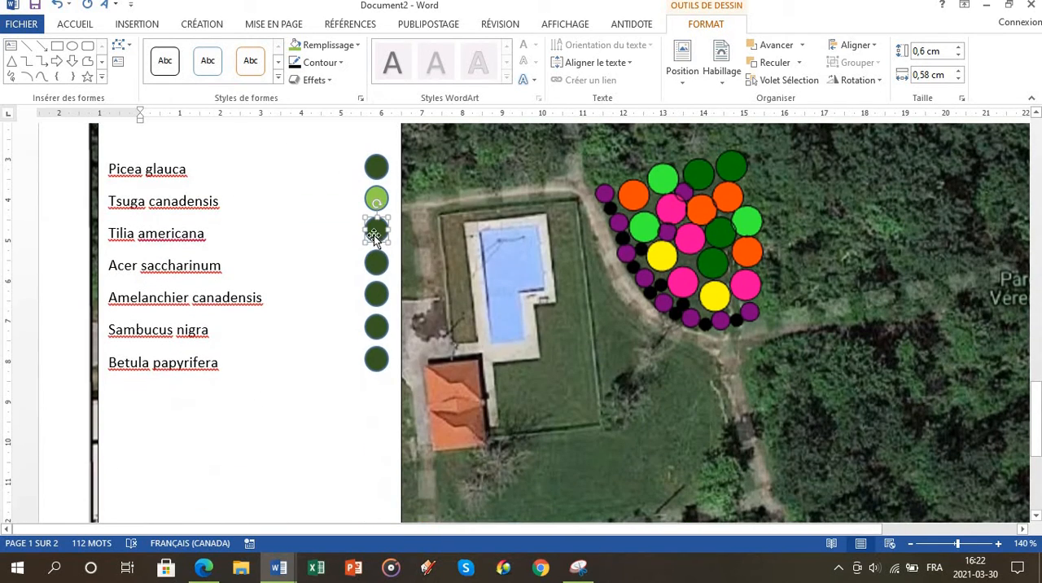
pyautogui.rightClick(377, 231)
pyautogui.click(425, 195)
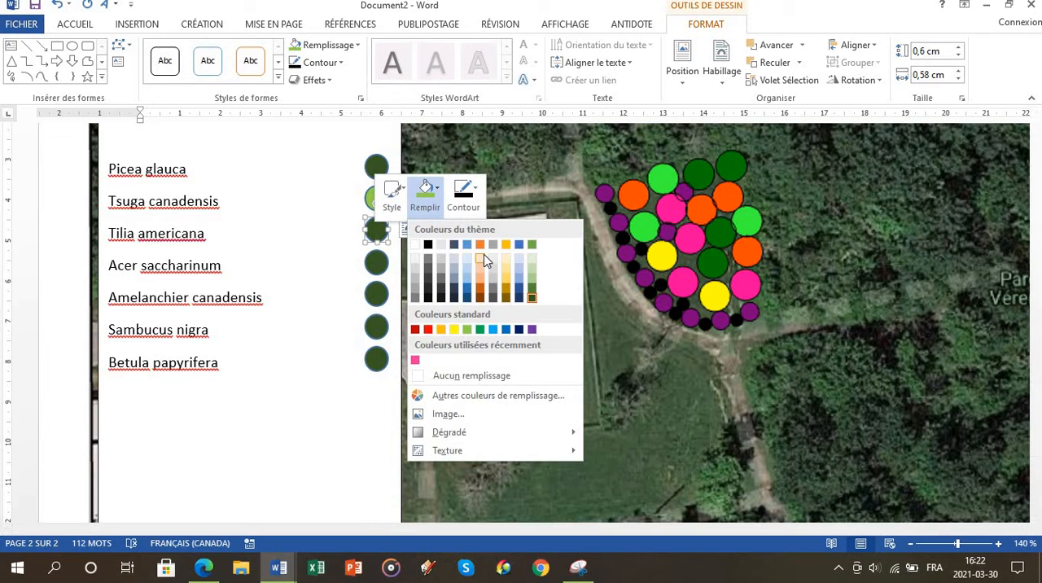
pyautogui.click(480, 248)
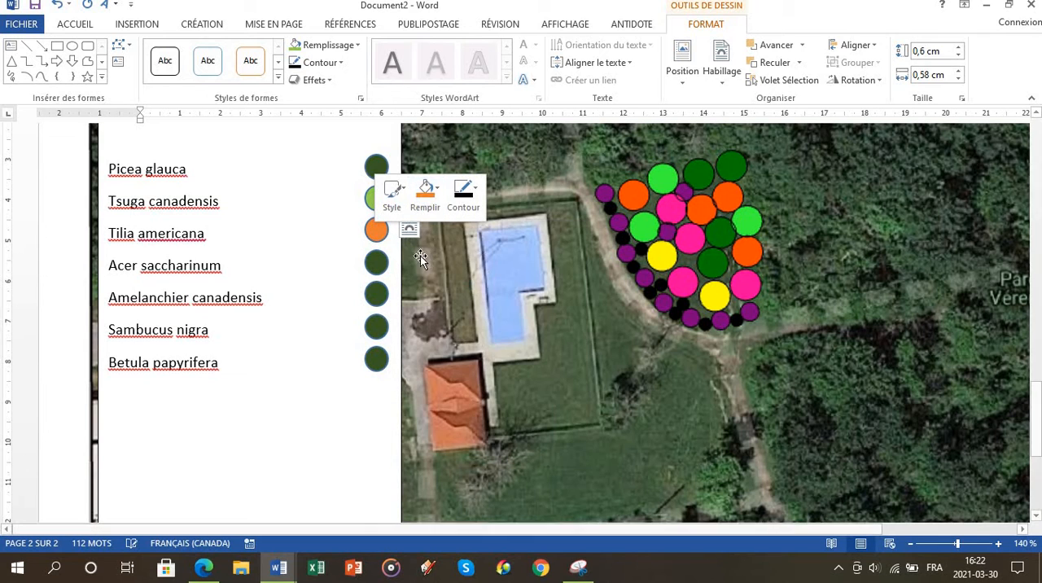
pyautogui.click(425, 195)
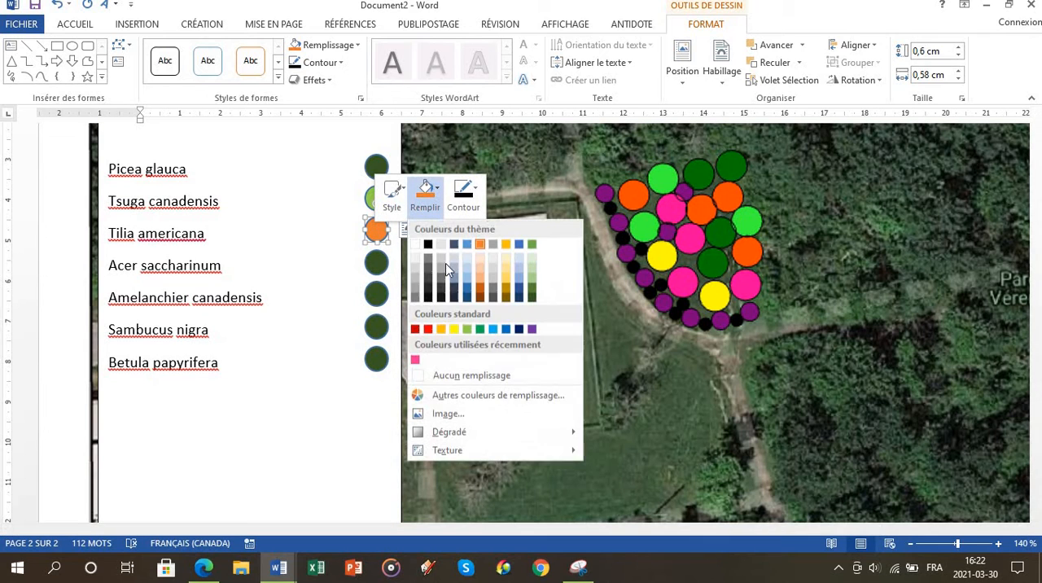
pyautogui.click(480, 288)
# Step: Check the color code for Acer saccharinum in the tree table and fill its legend circle with standard yellow
pyautogui.click(375, 262)
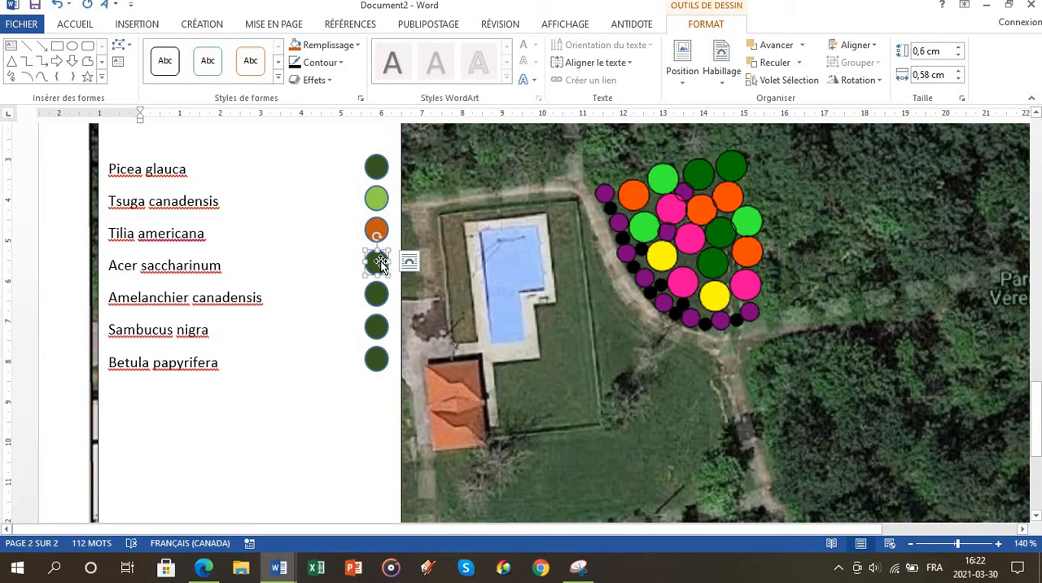
pyautogui.scroll(3, 788, 370)
pyautogui.scroll(10, 735, 317)
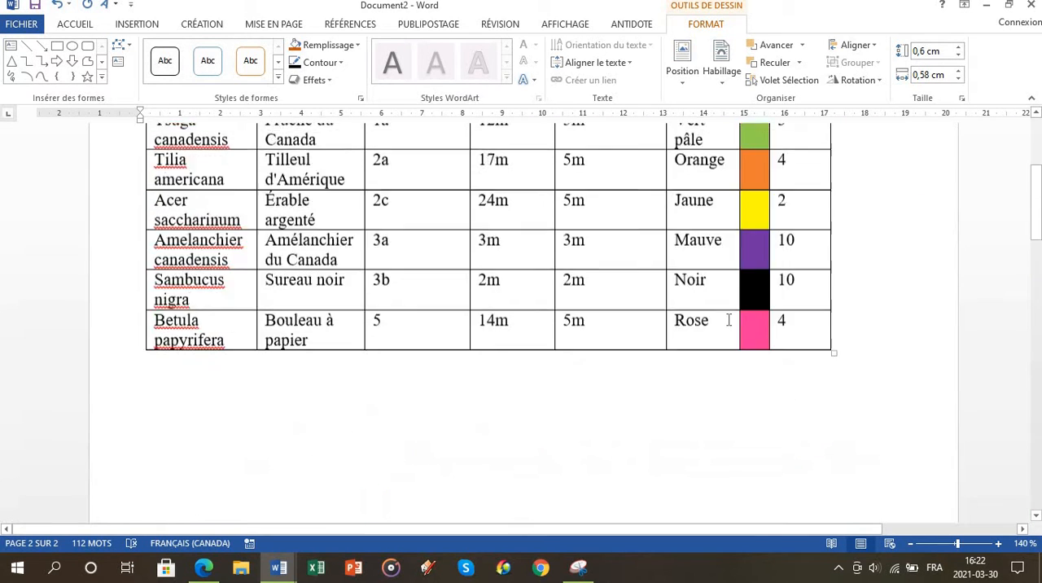
pyautogui.scroll(-13, 743, 239)
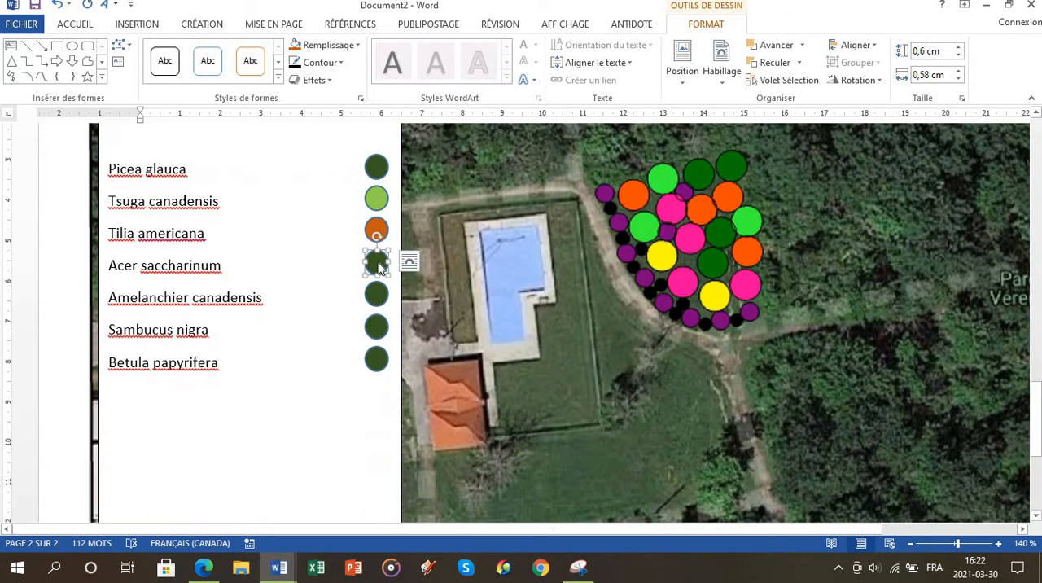
pyautogui.rightClick(378, 259)
pyautogui.click(429, 223)
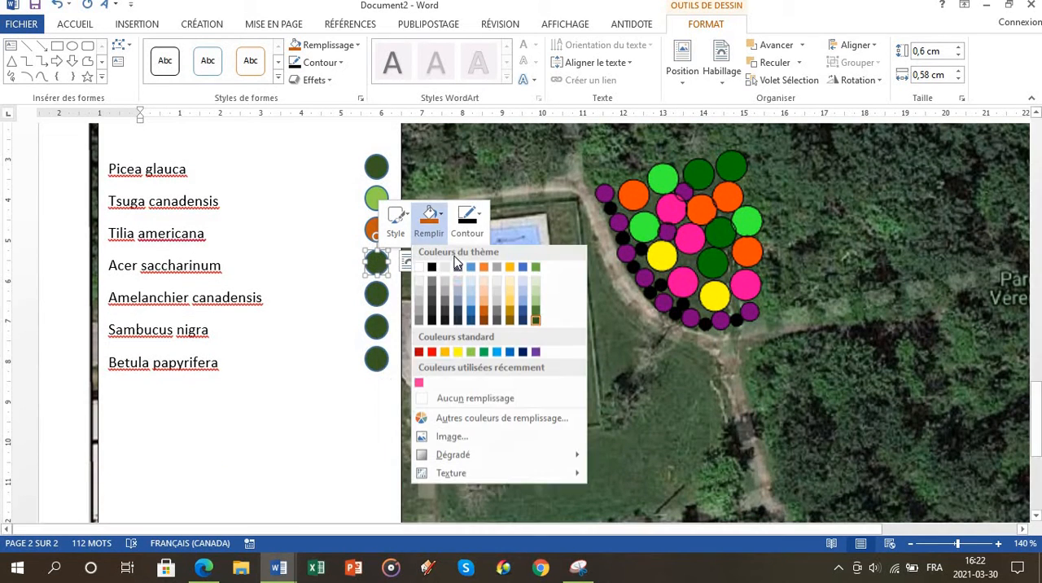
pyautogui.click(458, 355)
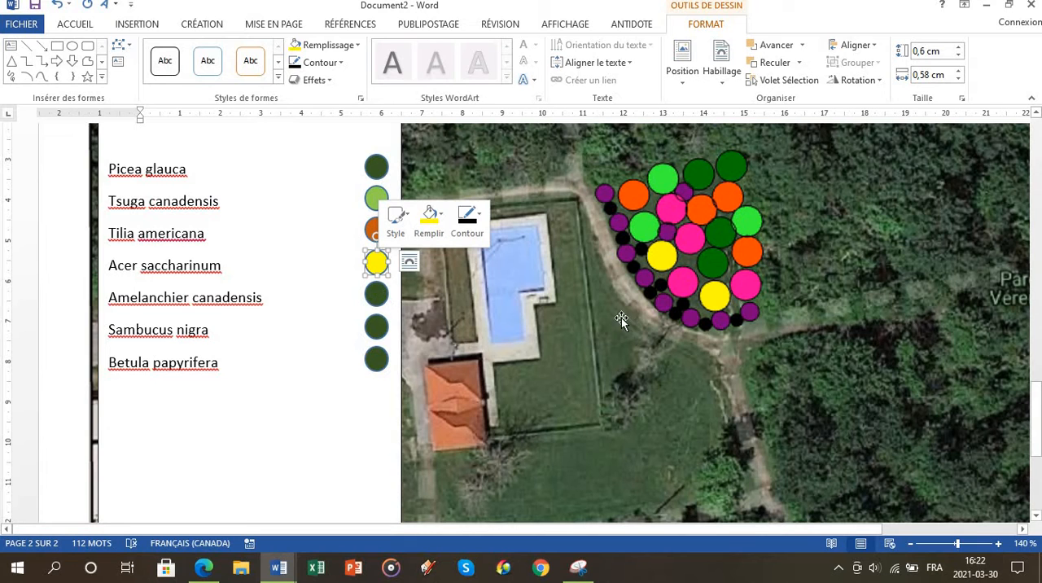
# Step: Check the remaining color codes in the tree table and fill the Betula papyrifera circle with the recently used pink
pyautogui.scroll(13, 670, 307)
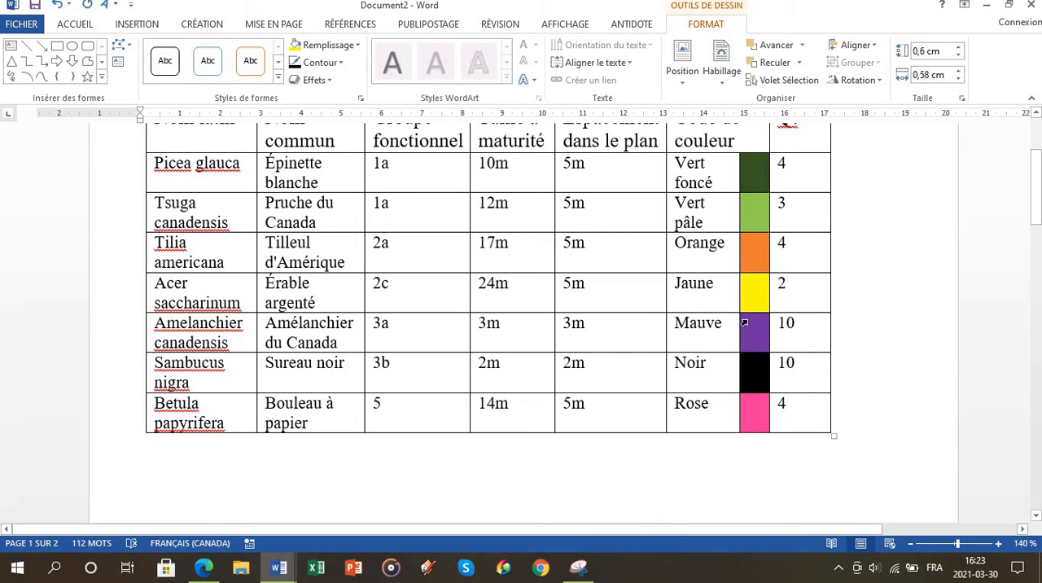
pyautogui.scroll(-13, 516, 314)
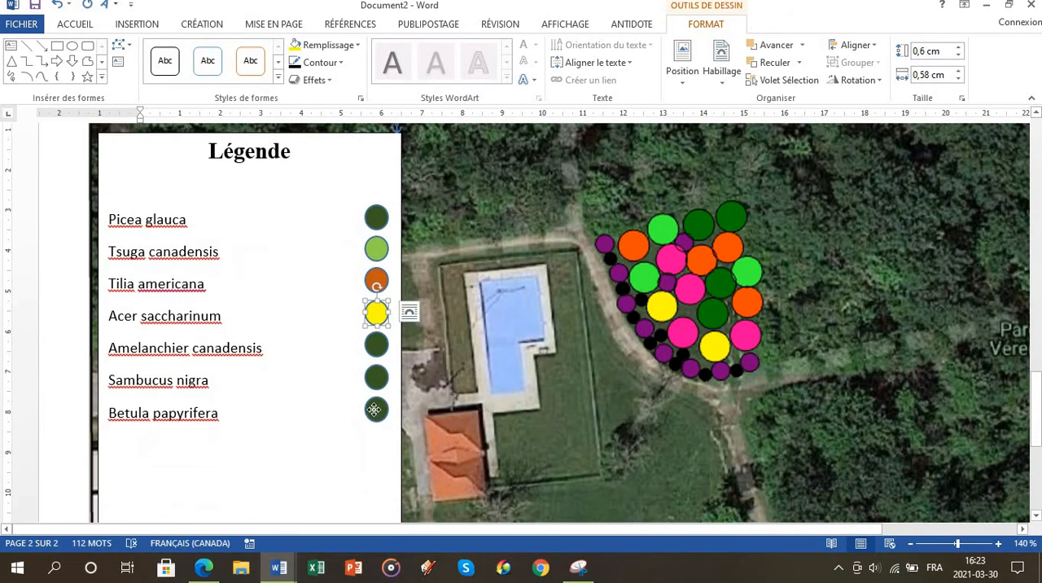
pyautogui.rightClick(375, 409)
pyautogui.click(426, 444)
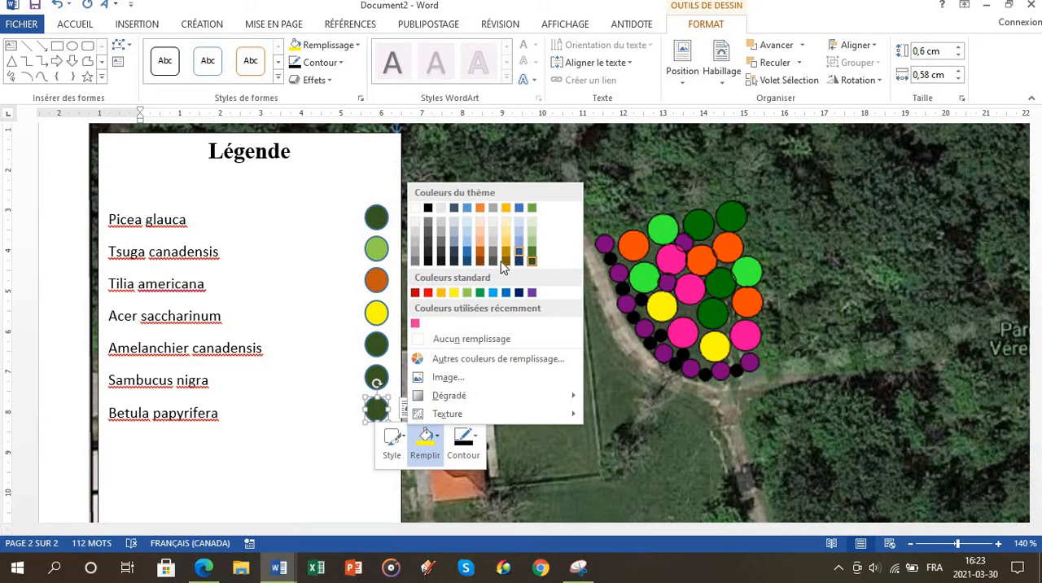
pyautogui.click(415, 323)
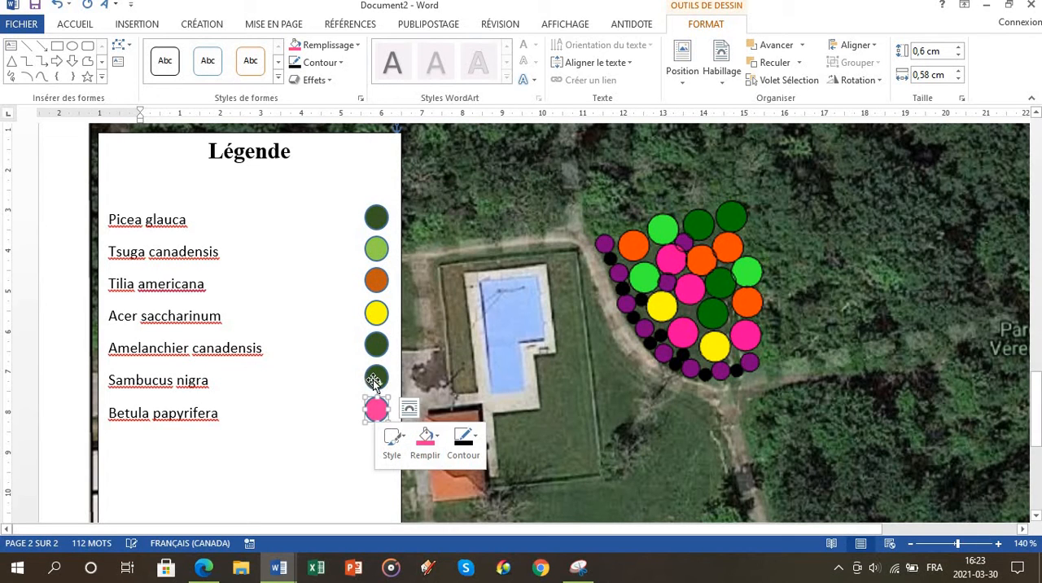
# Step: Fill the legend circle beside Sambucus nigra with black
pyautogui.click(373, 380)
pyautogui.rightClick(373, 379)
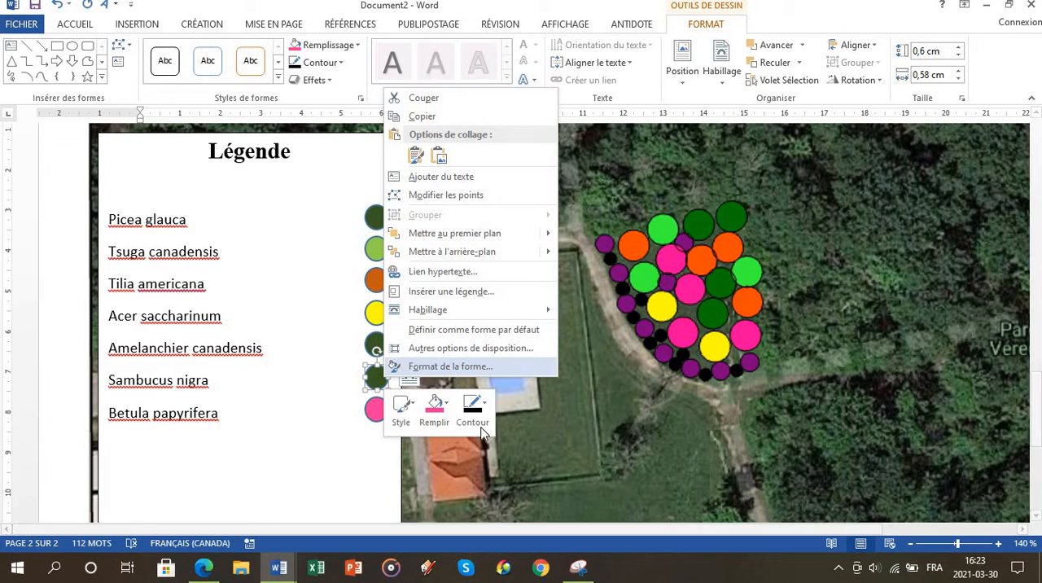
pyautogui.click(429, 413)
pyautogui.click(439, 179)
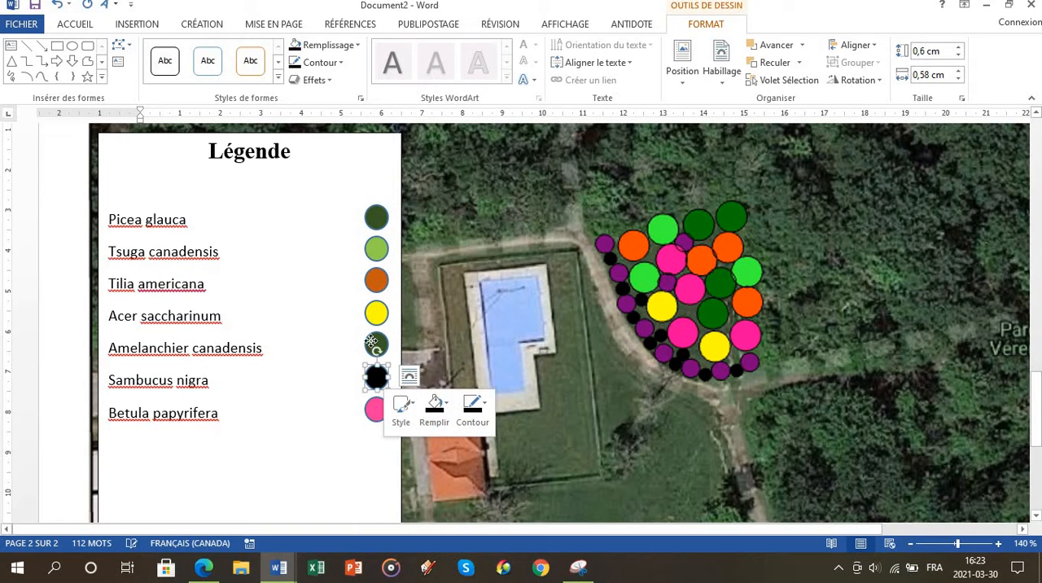
# Step: Fill the legend circle beside Amelanchier canadensis with standard purple
pyautogui.click(371, 342)
pyautogui.rightClick(372, 343)
pyautogui.click(433, 378)
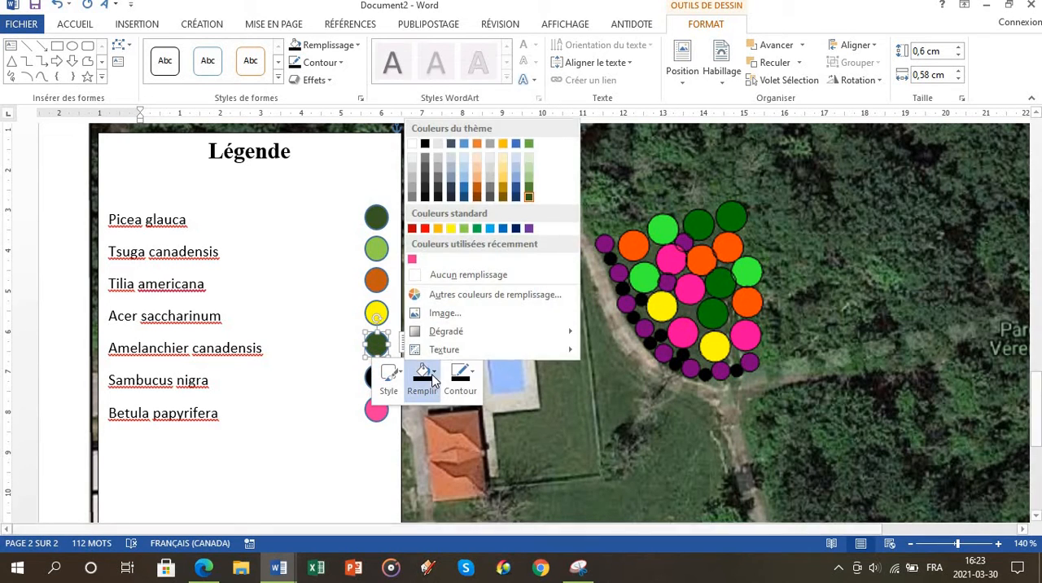
pyautogui.click(528, 228)
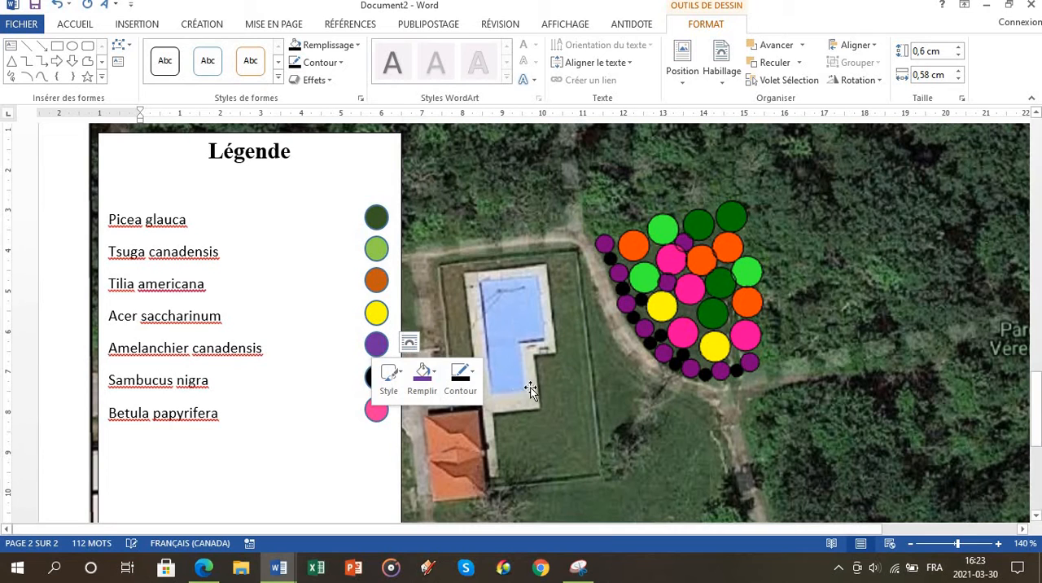
pyautogui.click(576, 399)
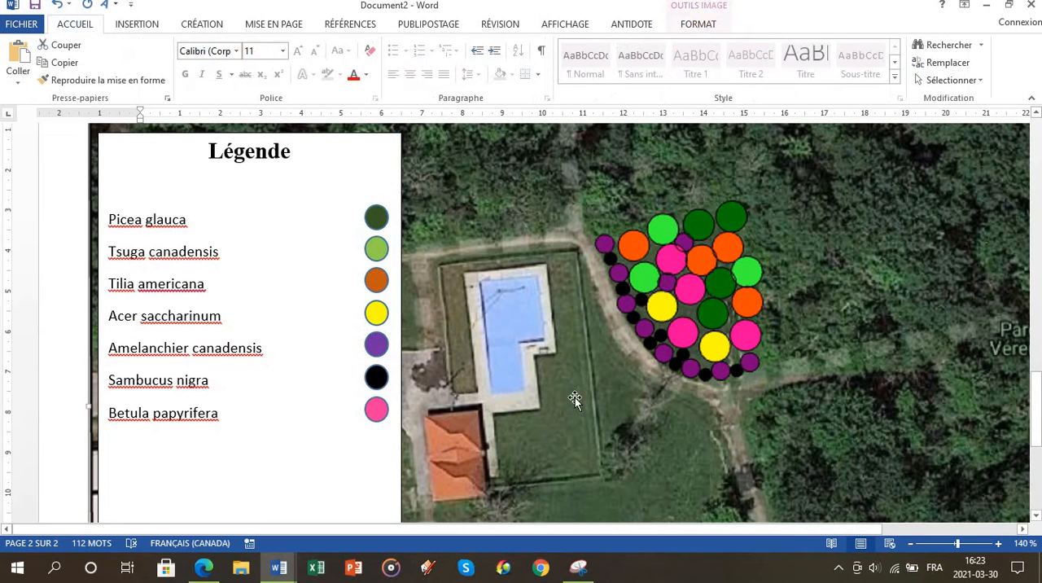
# Step: Shrink the Amelanchier canadensis circle to about 0,5 cm and the Sambucus nigra circle to about 0,4 cm
pyautogui.click(375, 372)
pyautogui.keyDown('shift'); pyautogui.click(376, 345); pyautogui.keyUp('shift')
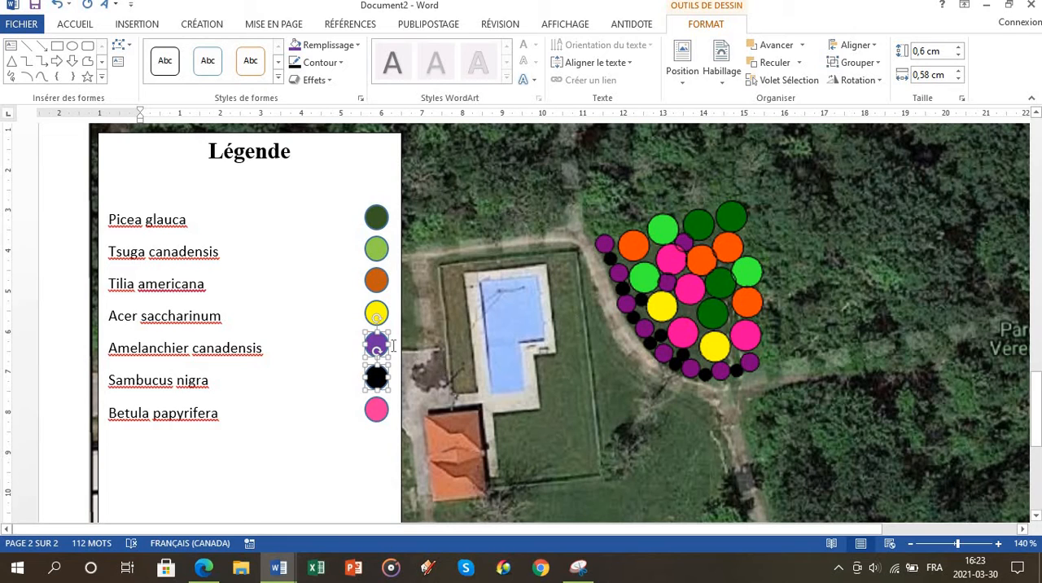
pyautogui.moveTo(363, 333); pyautogui.dragTo(370, 372)
pyautogui.click(345, 350)
pyautogui.click(380, 380)
pyautogui.click(363, 373)
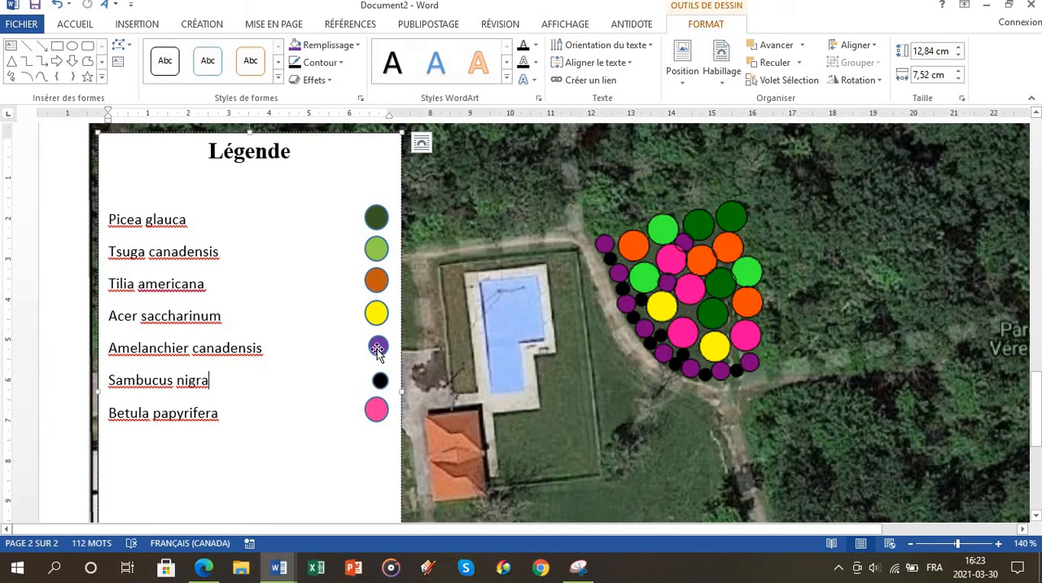
# Step: Align the smaller Amelanchier canadensis and Sambucus nigra circles with the column of other legend circles
pyautogui.click(375, 346)
pyautogui.click(396, 379)
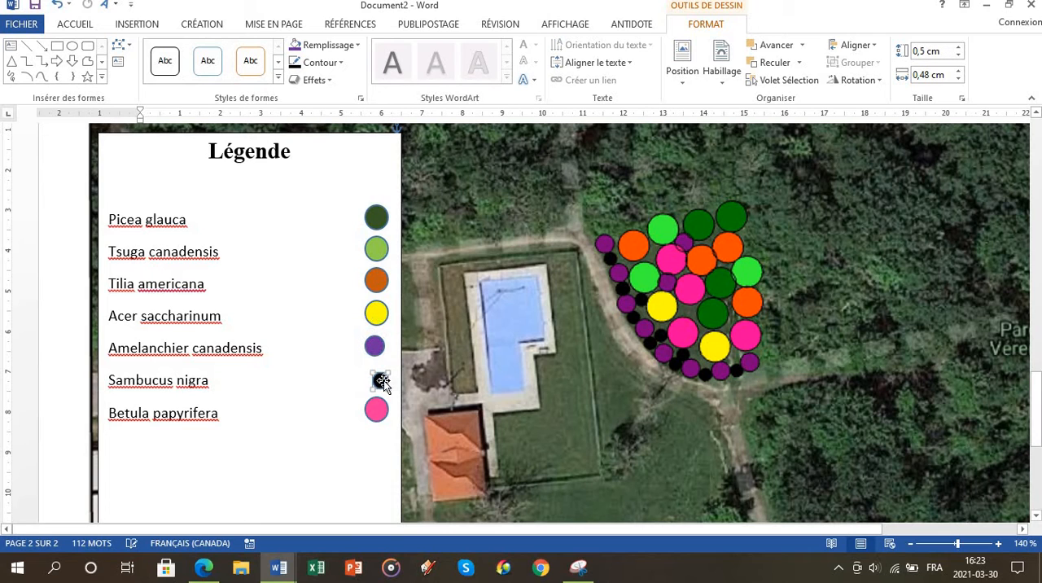
pyautogui.click(377, 380)
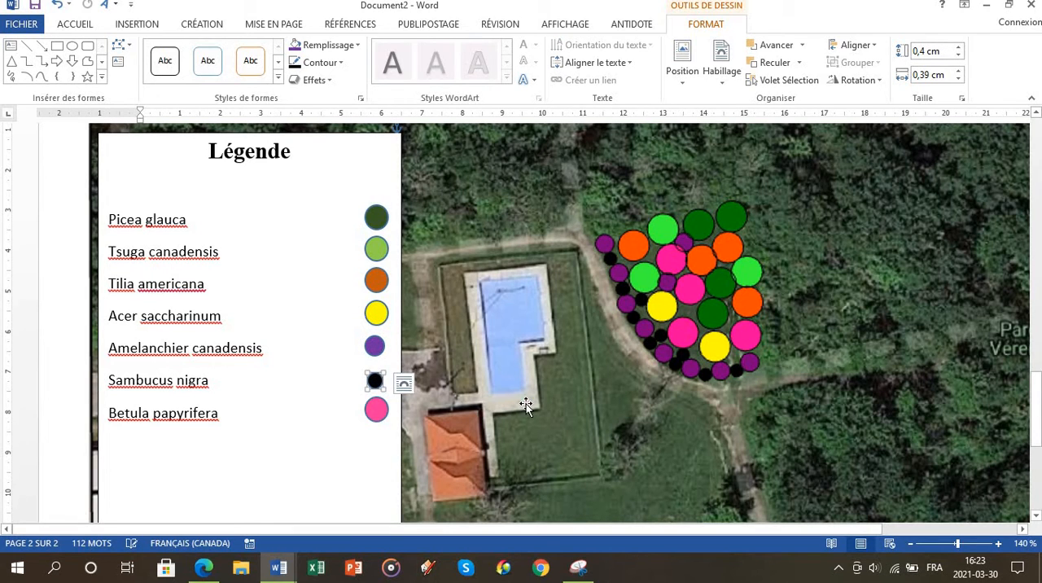
pyautogui.click(399, 370)
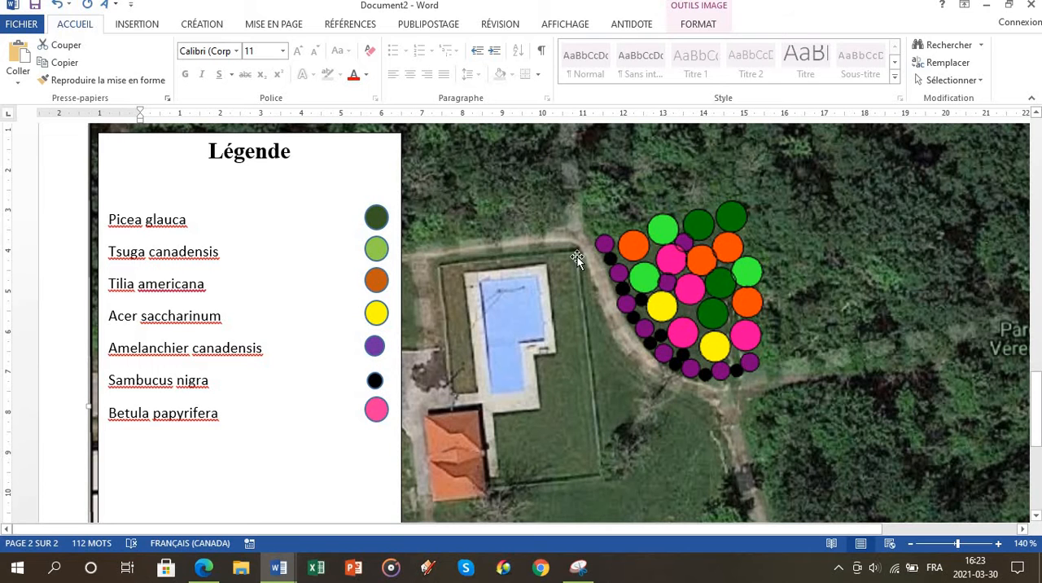
# Step: Shorten the legend text box so that its lower edge sits just below Betula papyrifera
pyautogui.scroll(-6, 694, 276)
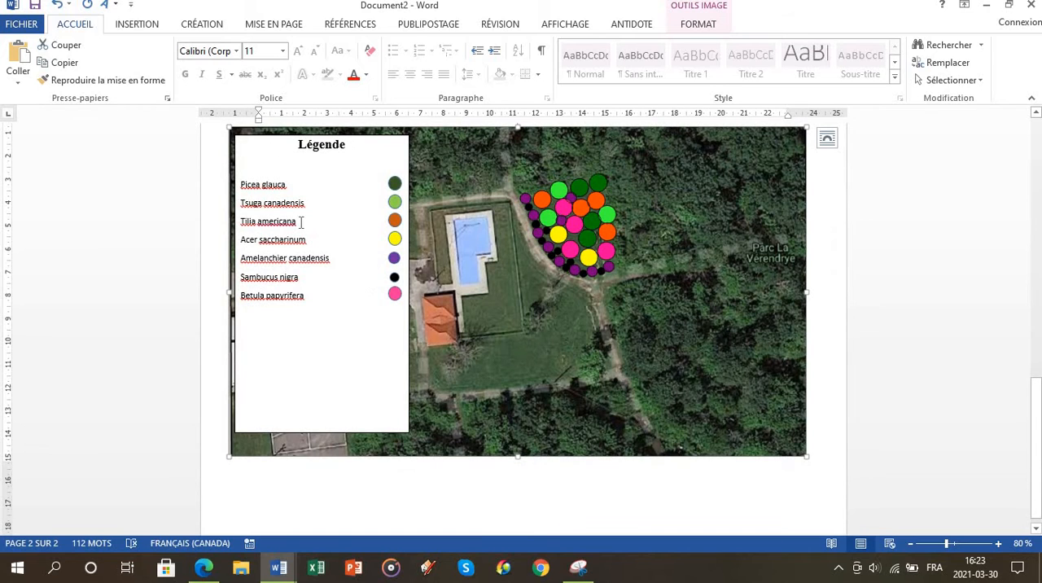
pyautogui.click(298, 401)
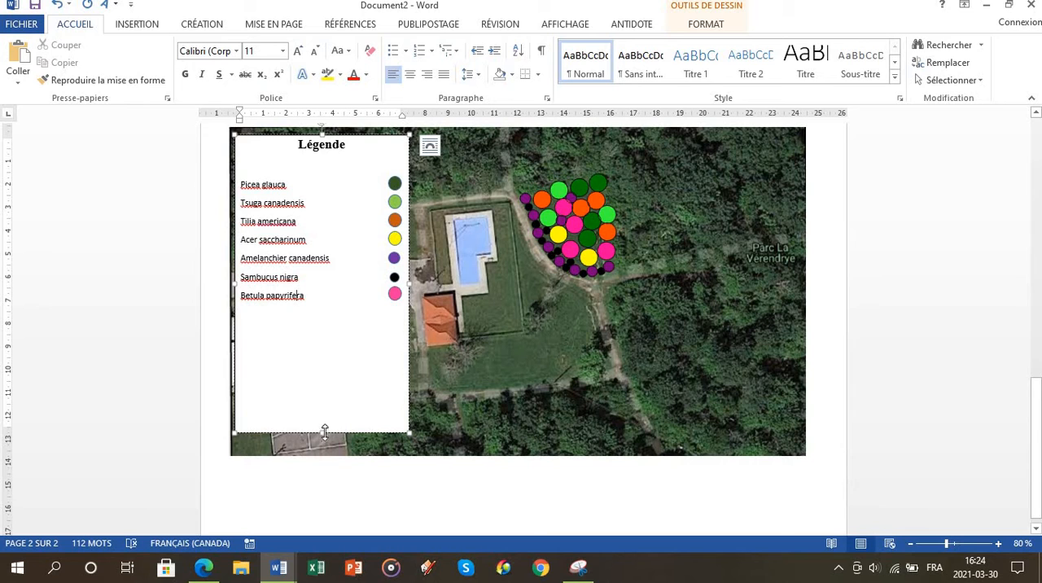
pyautogui.moveTo(316, 392); pyautogui.dragTo(317, 311)
pyautogui.click(453, 149)
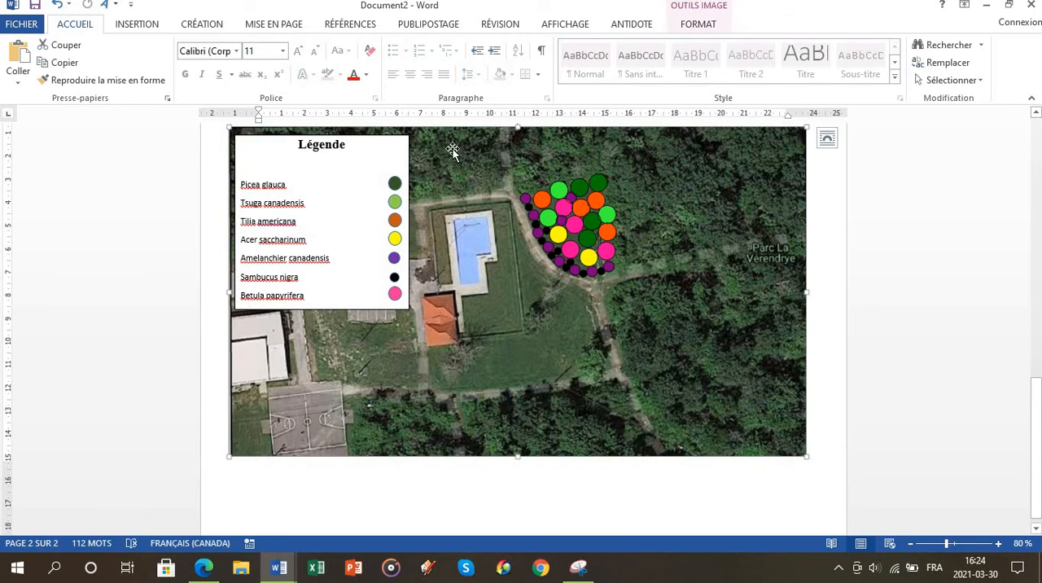
# Step: Extend the legend text box downward to leave a few empty lines of space below Betula papyrifera
pyautogui.scroll(1, 472, 209)
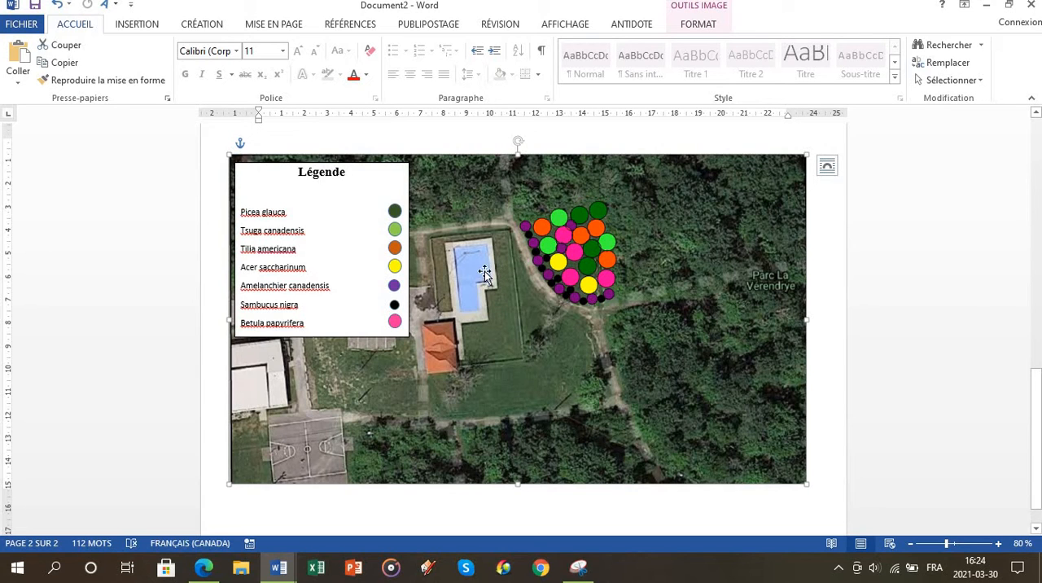
pyautogui.click(323, 339)
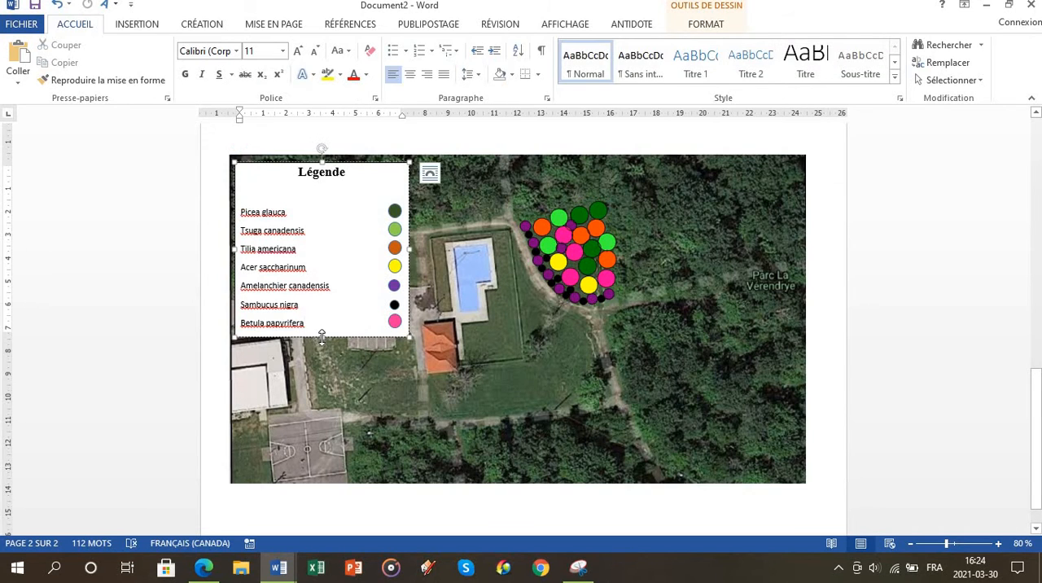
pyautogui.moveTo(321, 335); pyautogui.dragTo(319, 383)
# Step: Add the text "Nord" on a new line near the legend box's lower edge, leaving blank lines below Betula papyrifera
pyautogui.click(256, 344)
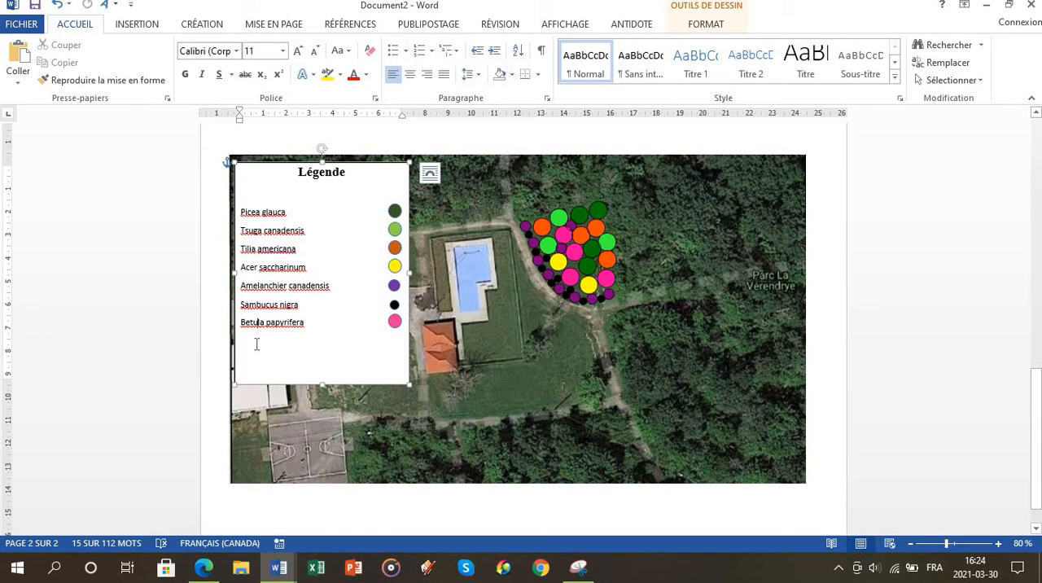
pyautogui.press('Return')
pyautogui.press('Return')
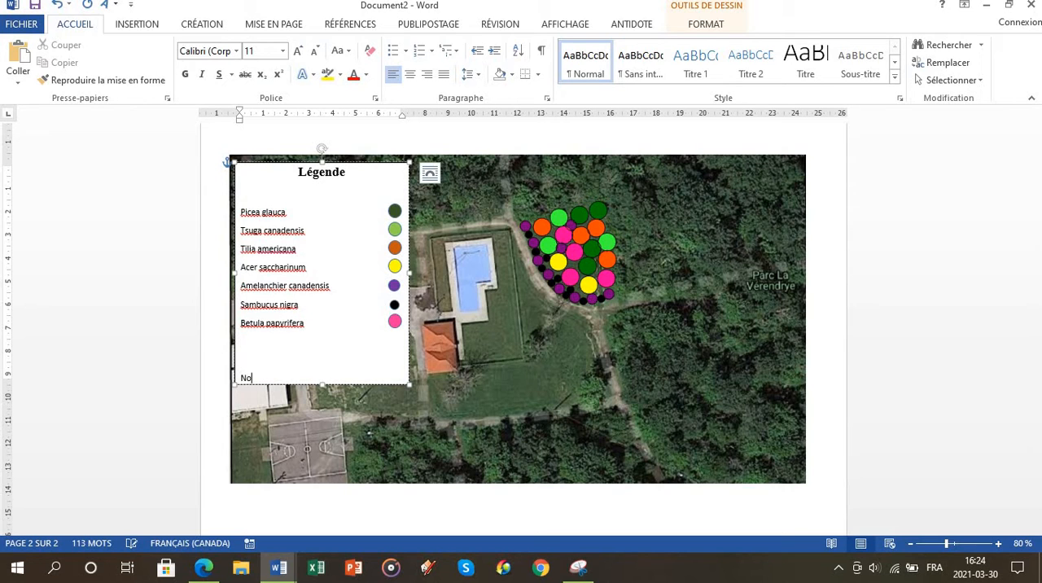
pyautogui.write('Nord')
# Step: Draw a line arrow about 1.29 cm high pointing up beside "Nord" in the legend
pyautogui.click(137, 24)
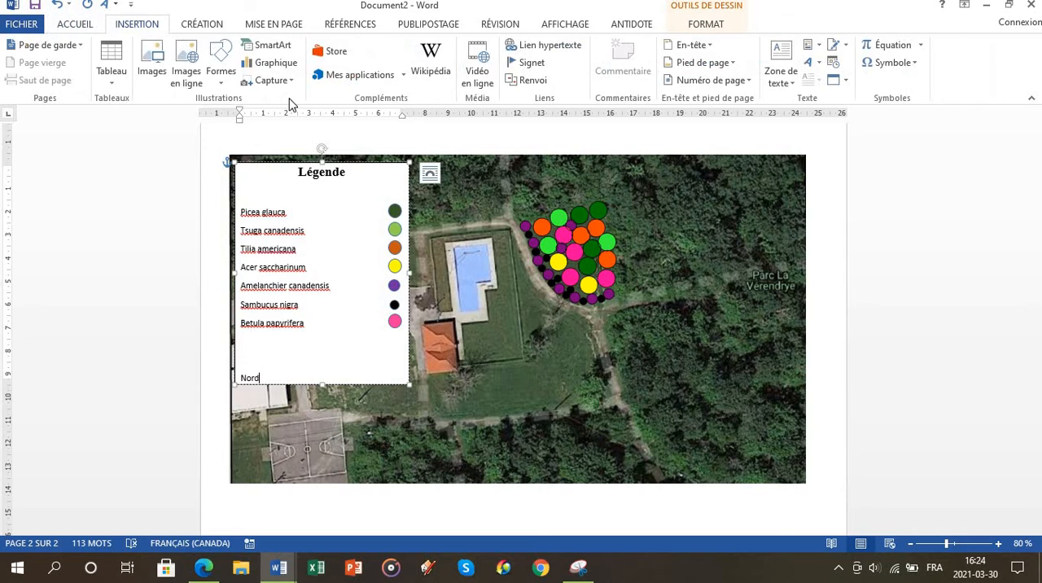
pyautogui.click(220, 71)
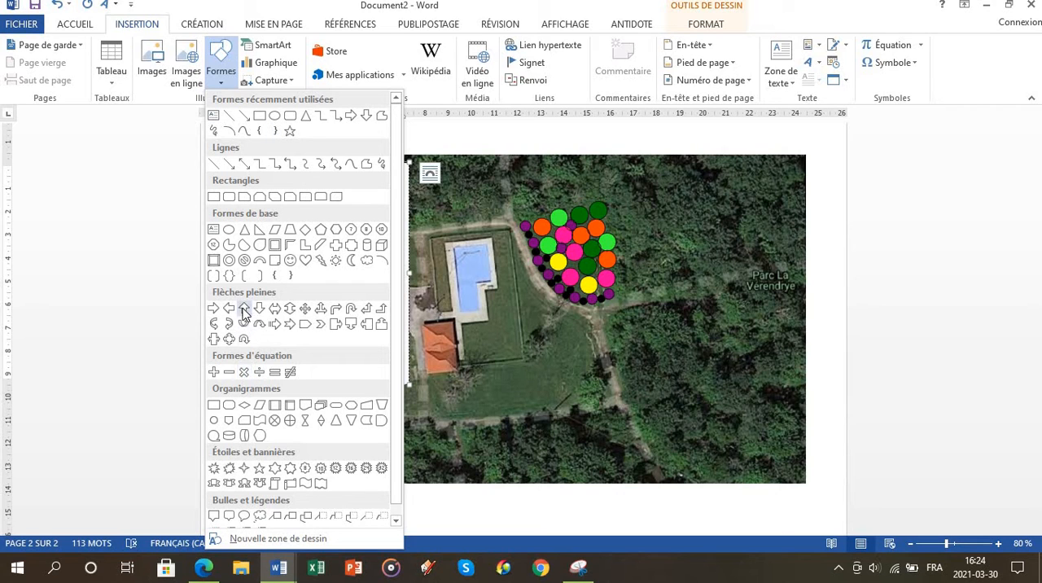
pyautogui.click(241, 165)
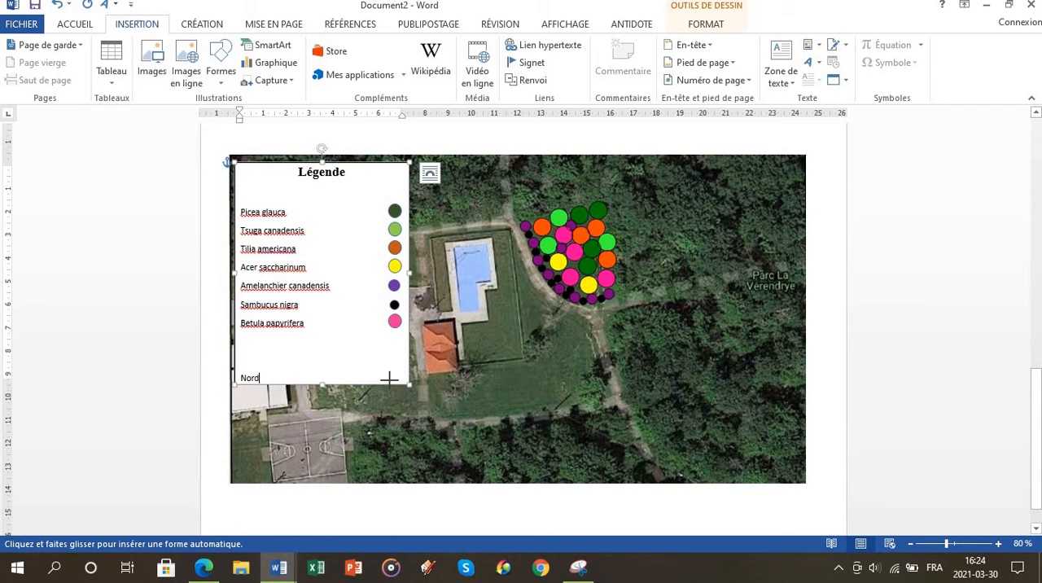
pyautogui.moveTo(397, 378)
pyautogui.mouseDown()
pyautogui.moveTo(458, 439)
pyautogui.moveTo(362, 309)
pyautogui.moveTo(338, 319)
pyautogui.moveTo(393, 428)
pyautogui.moveTo(394, 370)
pyautogui.mouseUp()
pyautogui.rightClick(394, 366)
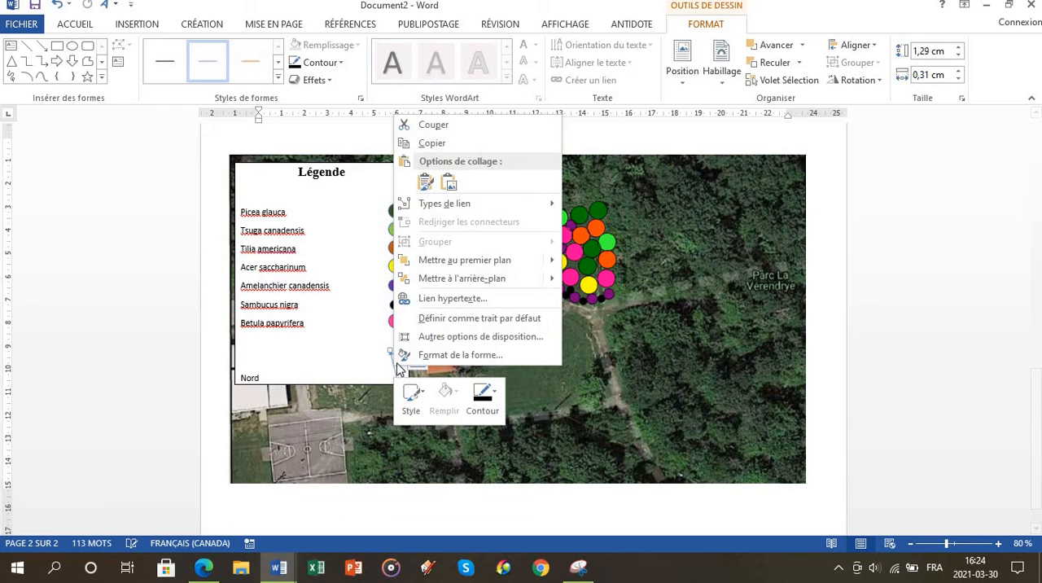
pyautogui.moveTo(407, 262)
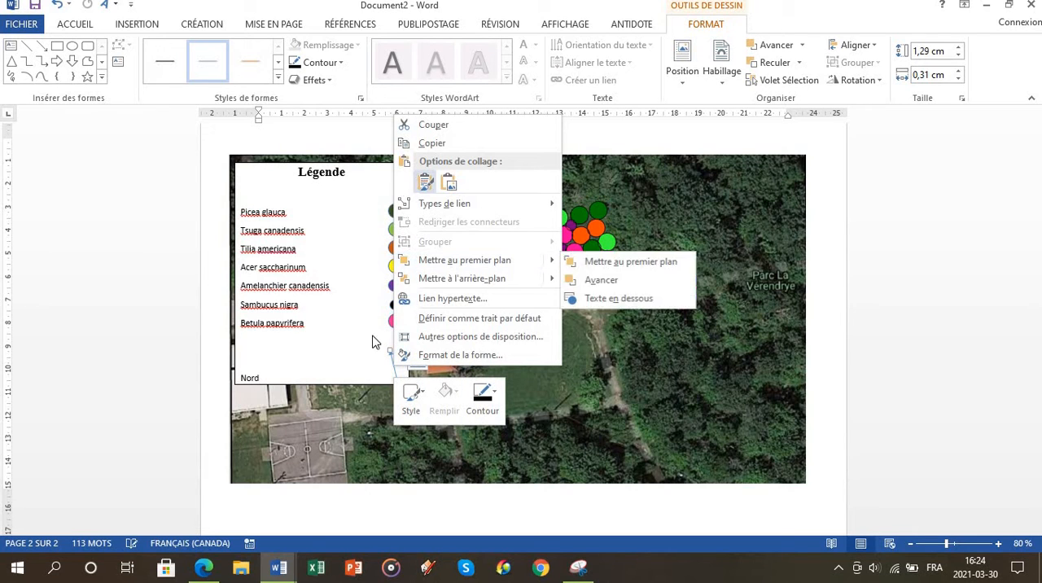
pyautogui.press('Escape')
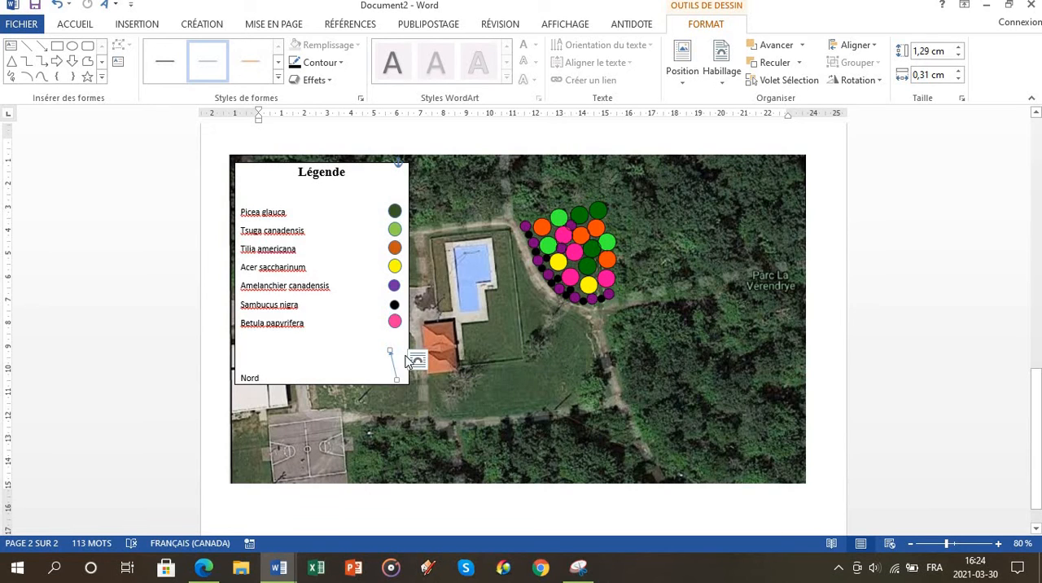
# Step: Set the north arrow's outline to a thickness of 6 pt and color it red
pyautogui.click(340, 63)
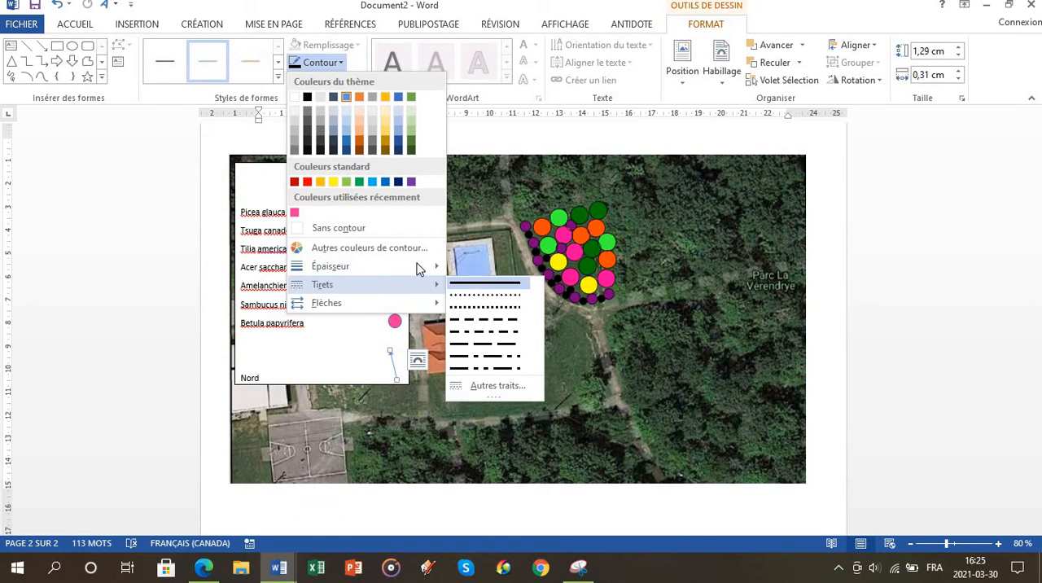
pyautogui.moveTo(366, 266)
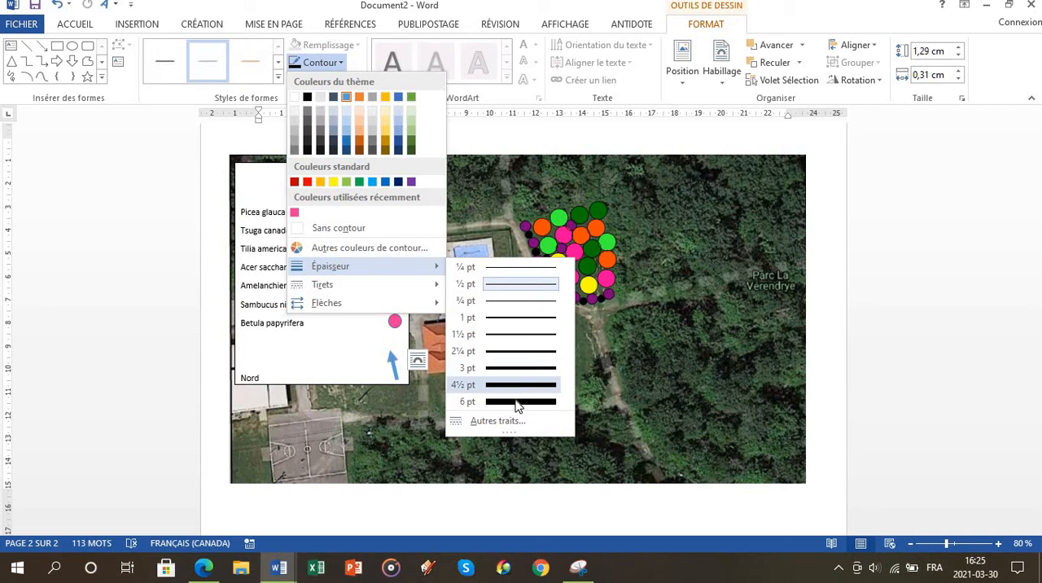
pyautogui.click(517, 403)
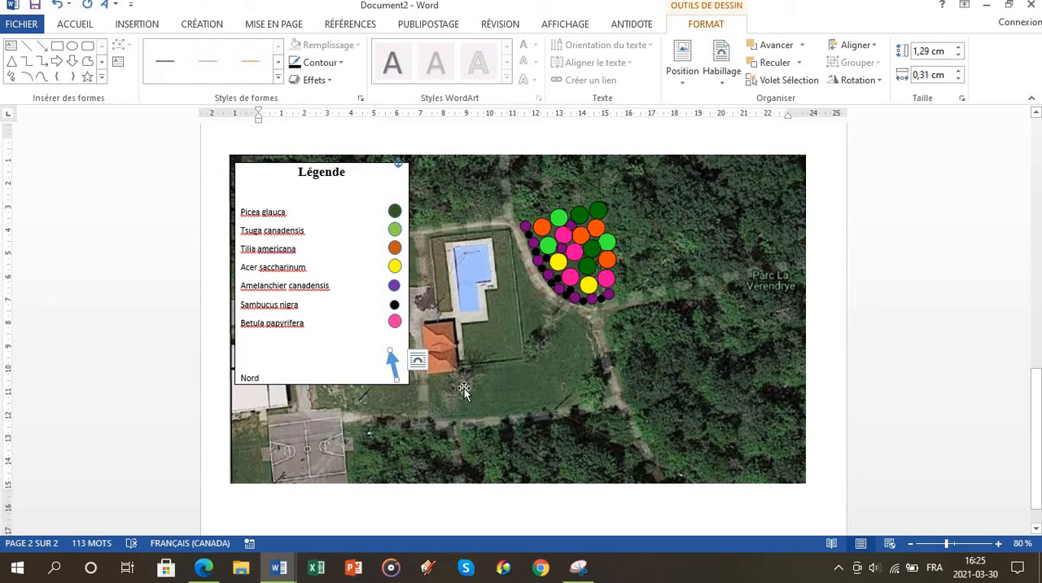
pyautogui.click(464, 417)
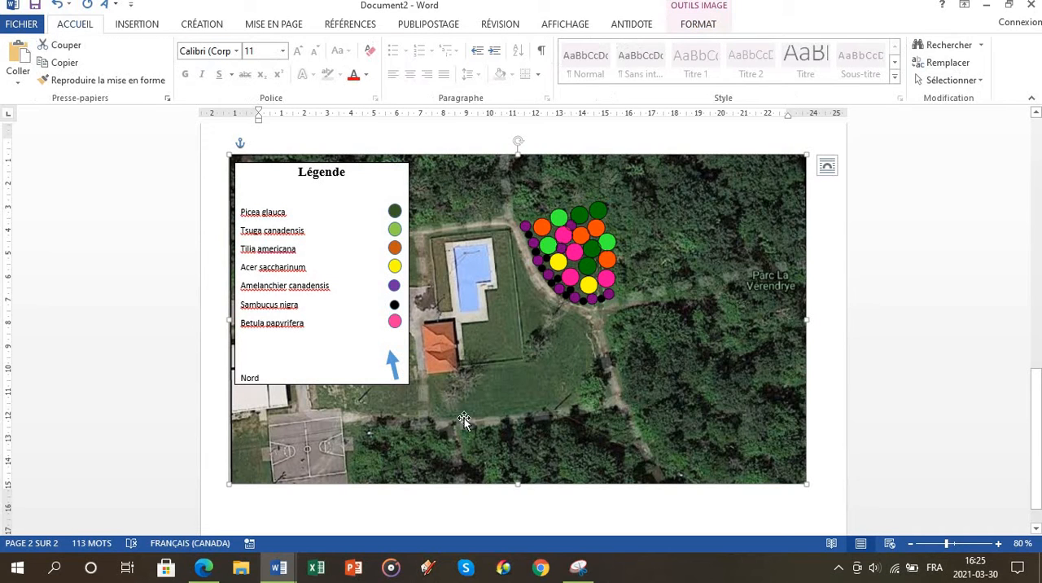
pyautogui.click(391, 360)
pyautogui.click(334, 63)
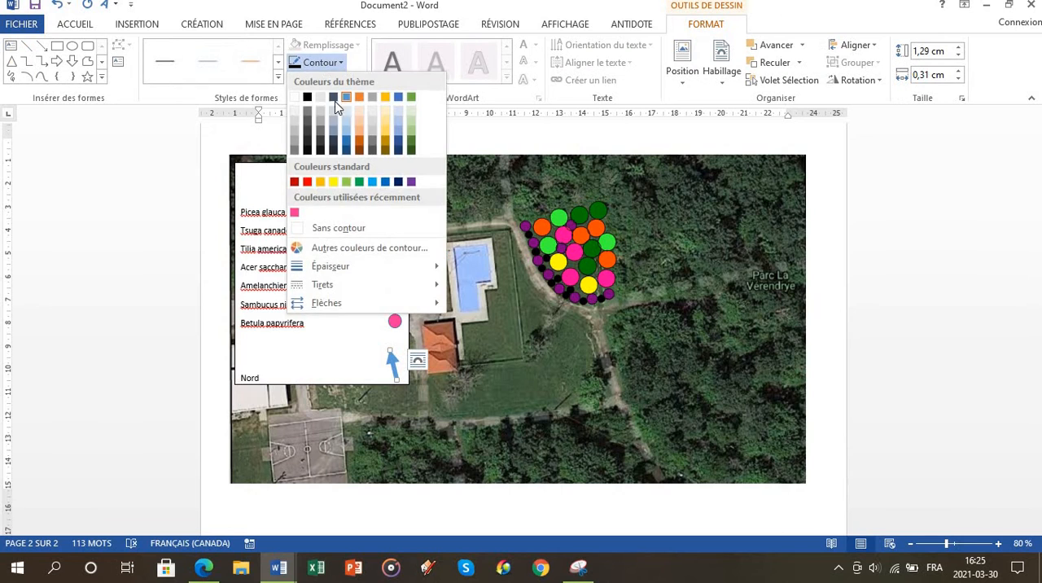
pyautogui.click(308, 182)
pyautogui.click(422, 422)
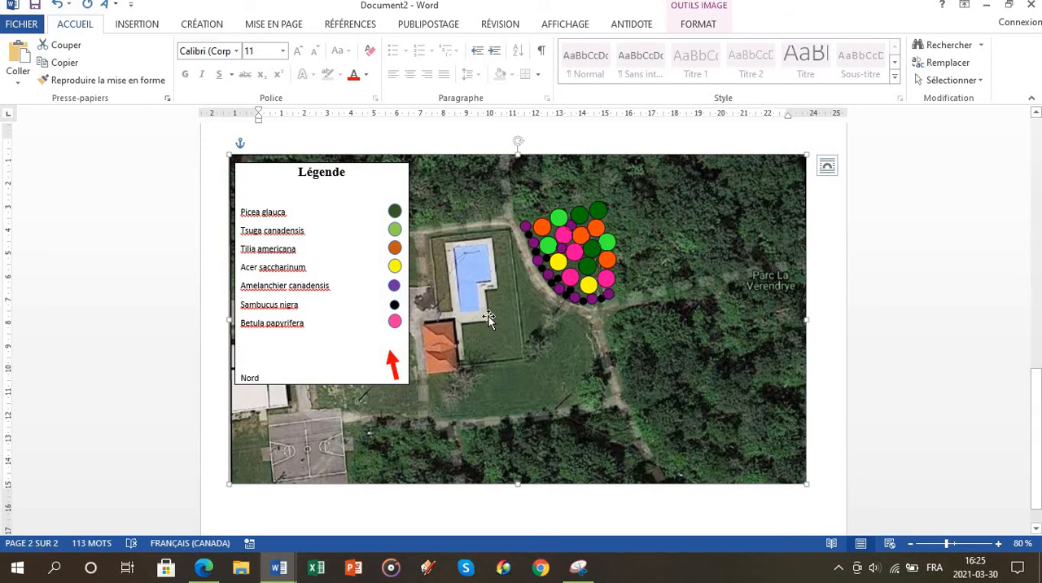
# Step: Add the entry "Sortie d'eau" on a new line below Betula papyrifera in the legend
pyautogui.scroll(-1, 488, 316)
pyautogui.click(315, 299)
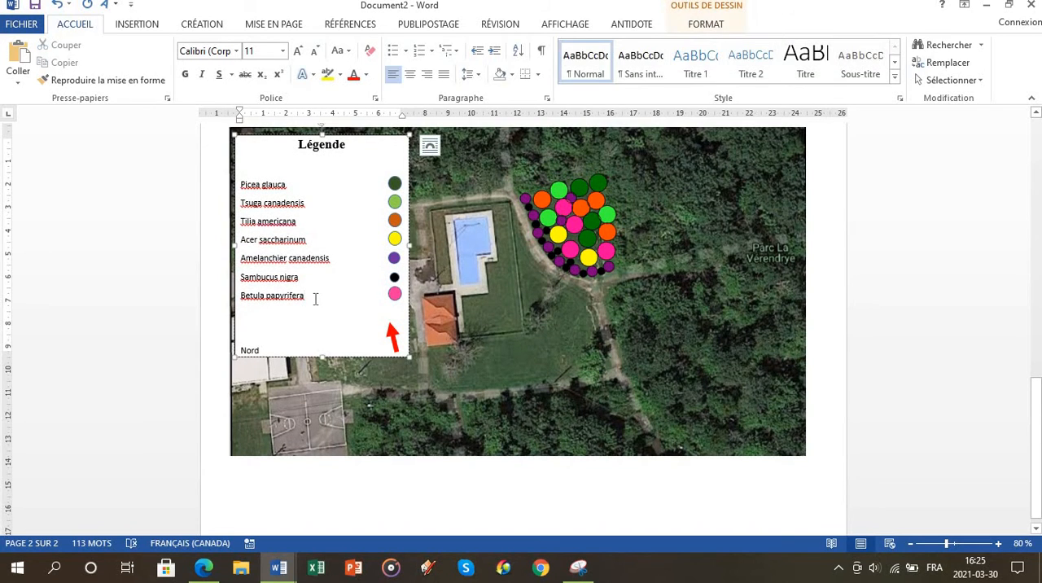
pyautogui.press('Return')
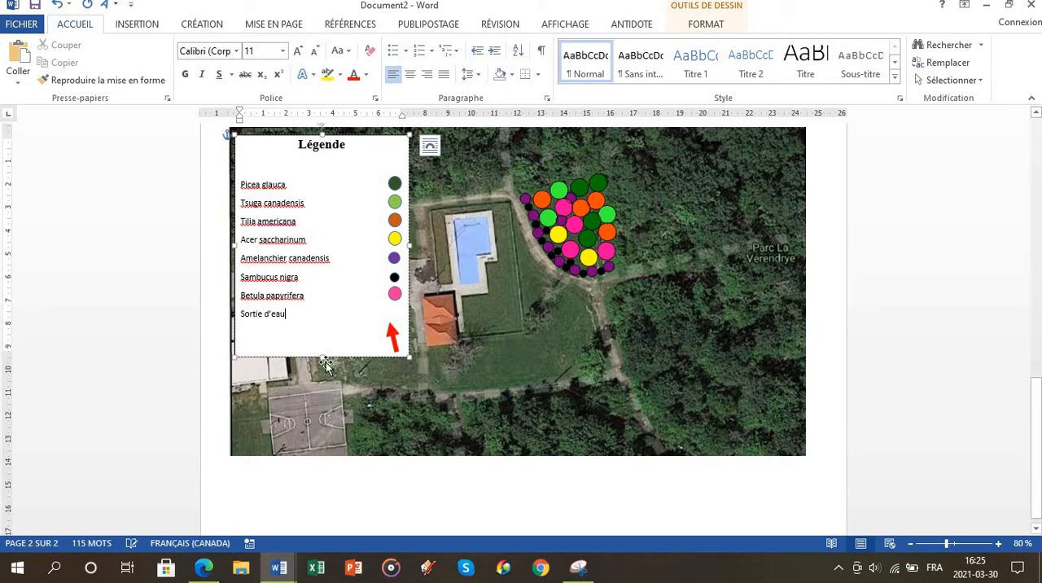
# Step: Extend the legend box downward to include the Nord line and move the red arrow down beside it
pyautogui.moveTo(323, 353); pyautogui.dragTo(324, 402)
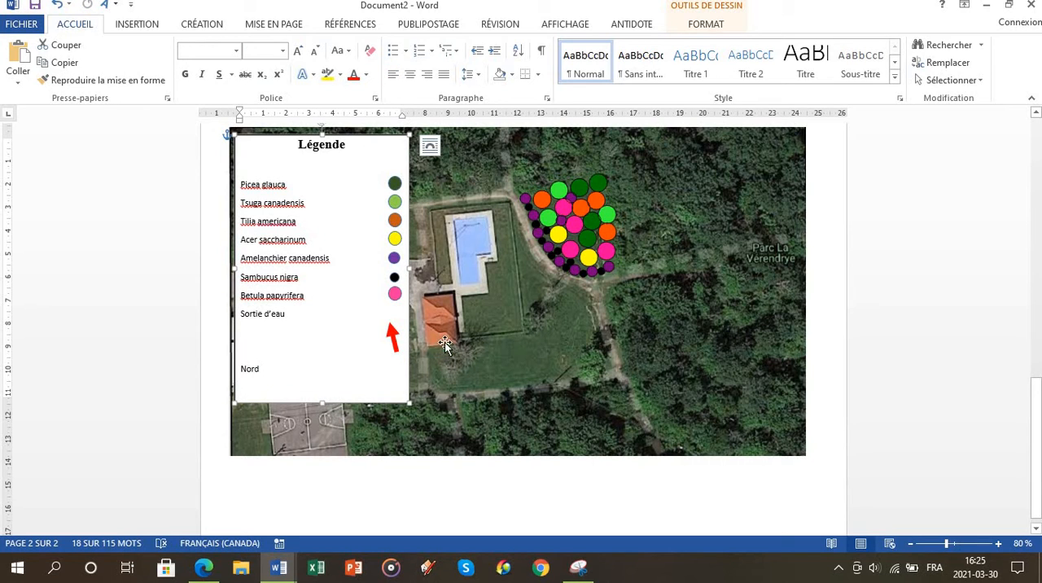
pyautogui.moveTo(395, 335); pyautogui.dragTo(398, 357)
# Step: Draw a multiplication-sign cross about 1.22 by 0.99 cm at the orange-roofed building's lower edge, with a dark blue outline
pyautogui.click(136, 24)
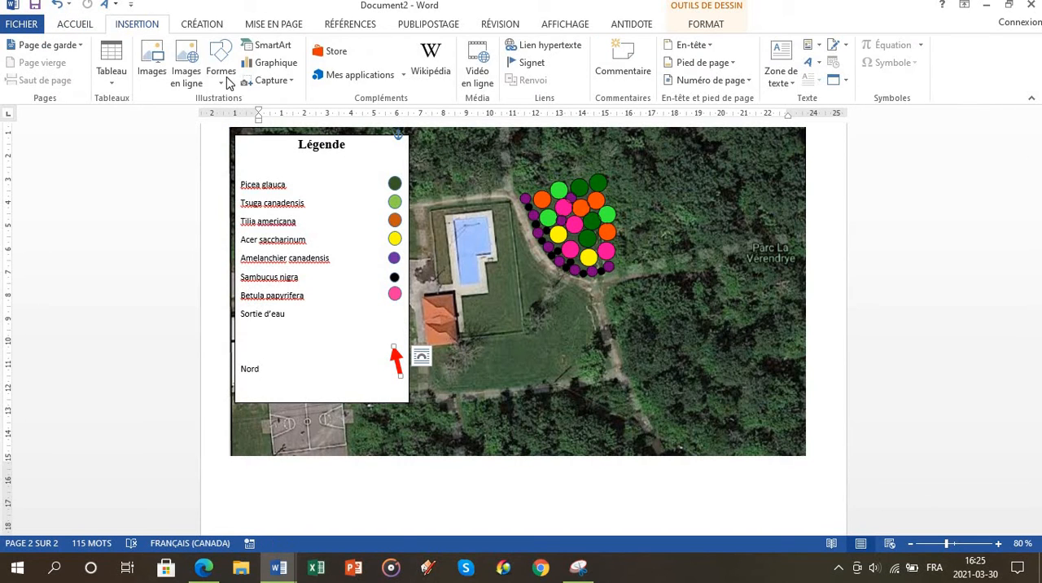
pyautogui.click(220, 65)
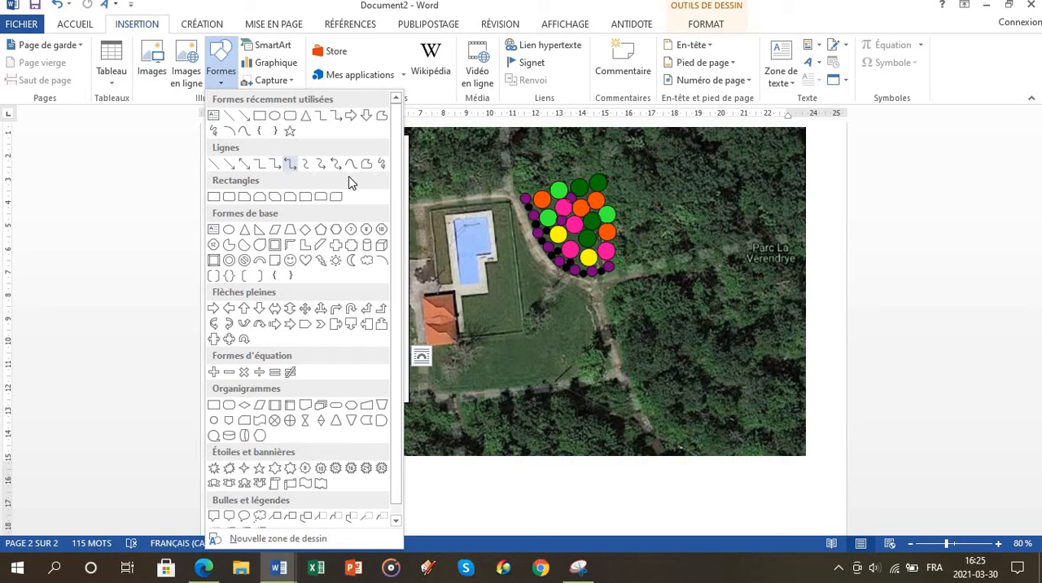
pyautogui.click(246, 374)
pyautogui.moveTo(440, 342)
pyautogui.mouseDown()
pyautogui.moveTo(460, 370)
pyautogui.moveTo(444, 348)
pyautogui.mouseUp()
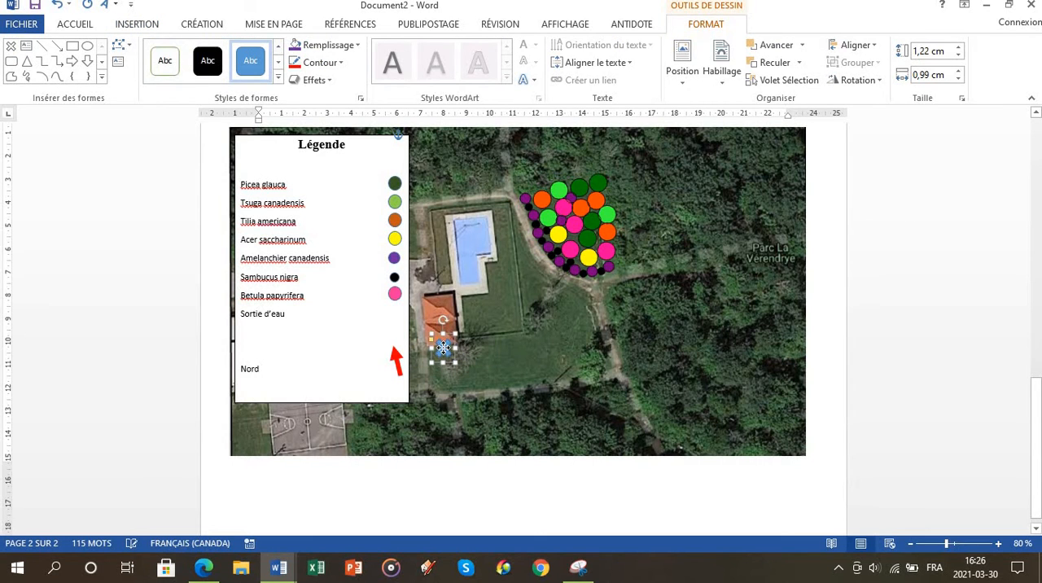
pyautogui.click(338, 63)
pyautogui.click(347, 152)
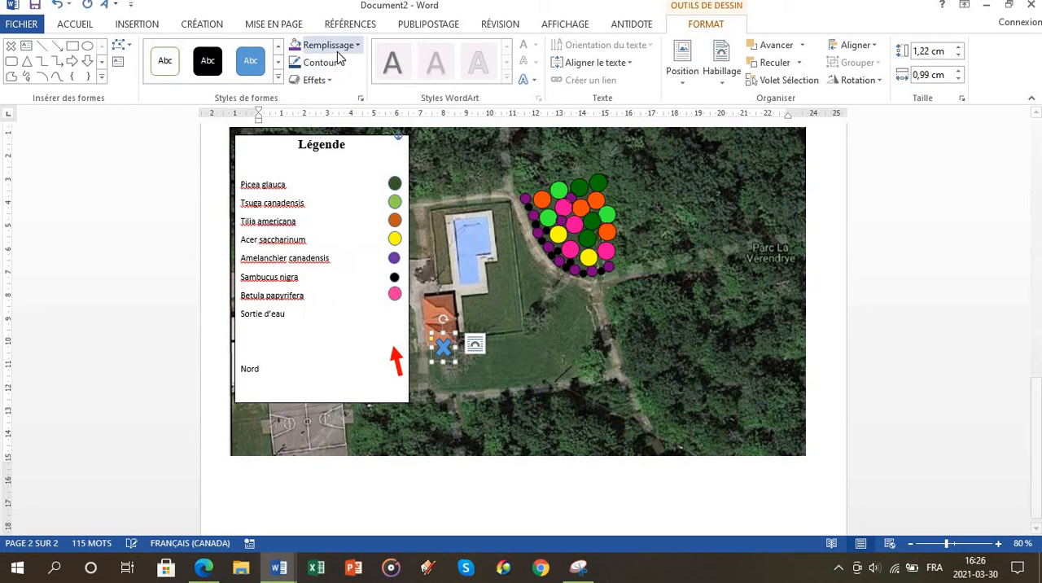
# Step: Fill the cross at the orange-roofed building with dark blue
pyautogui.click(358, 46)
pyautogui.click(346, 132)
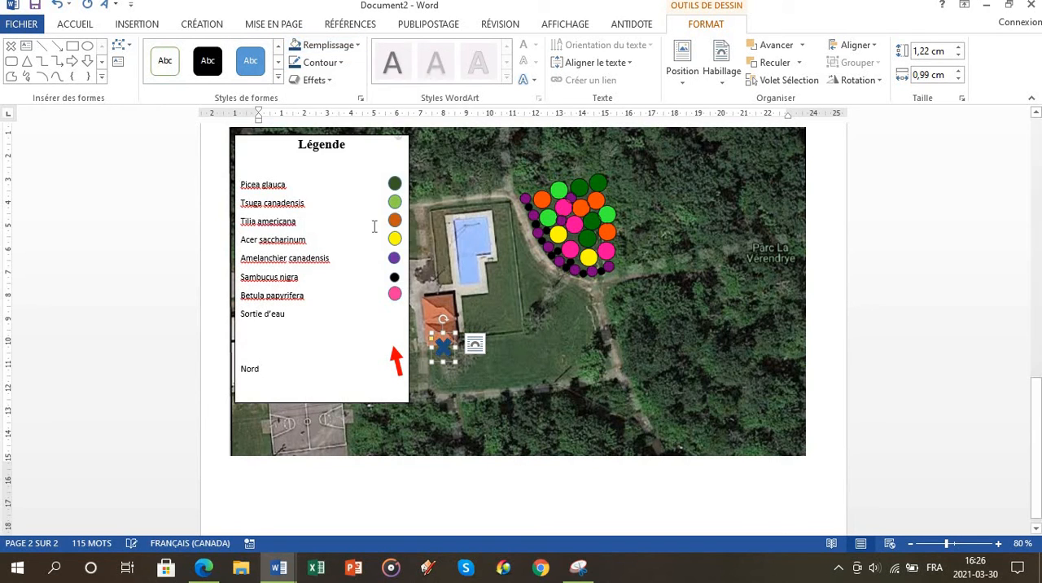
pyautogui.click(476, 363)
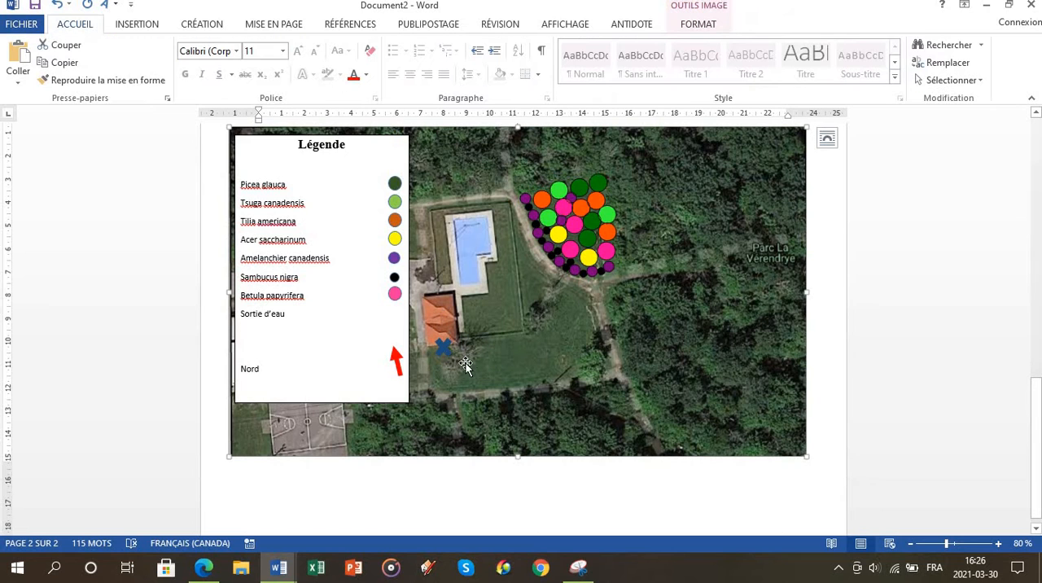
# Step: Fill the cross at the orange-roofed building with standard yellow
pyautogui.click(443, 348)
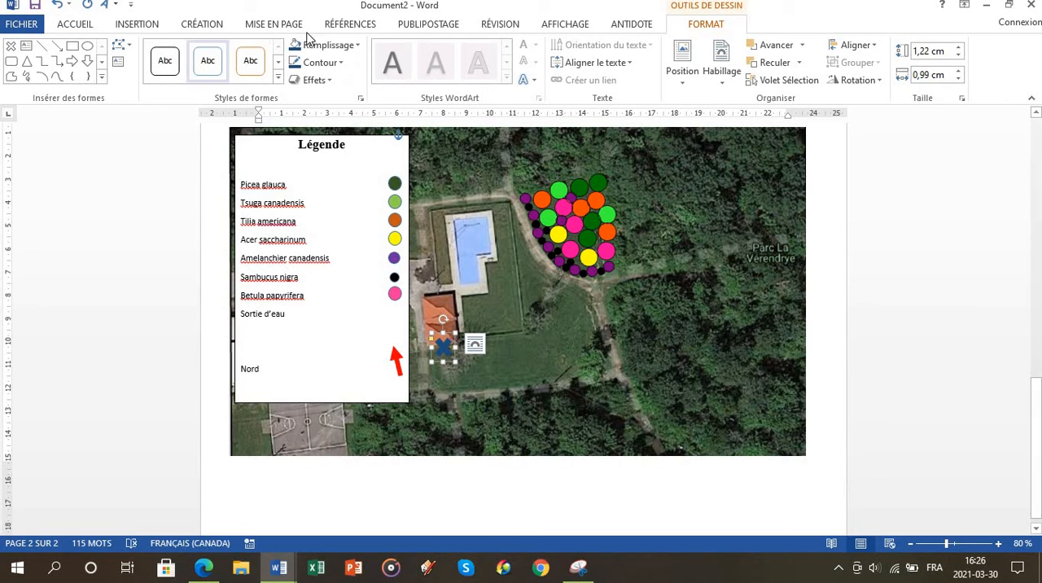
pyautogui.click(356, 45)
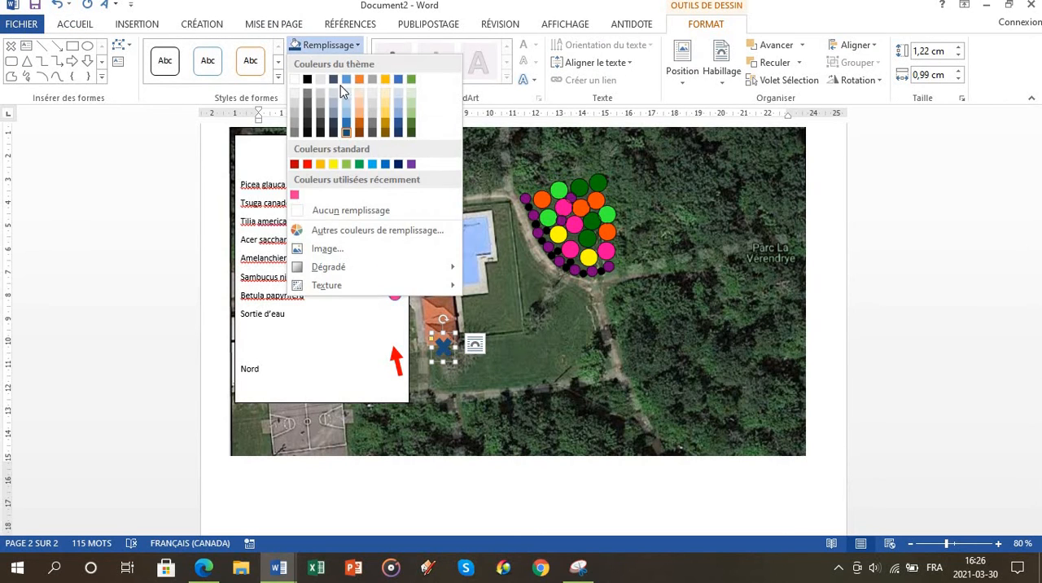
pyautogui.click(333, 164)
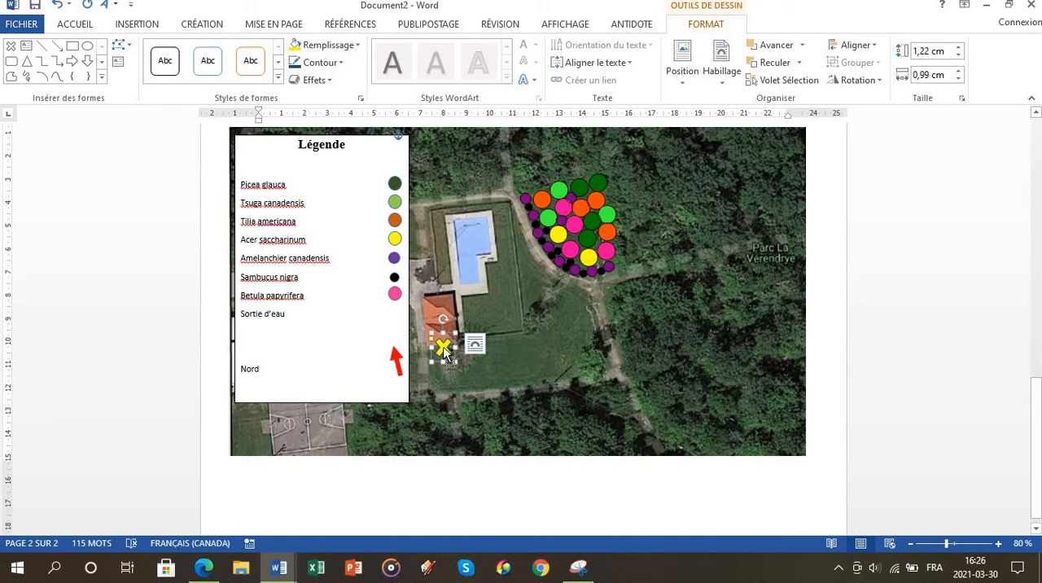
# Step: Copy the yellow cross and place the duplicate beside "Sortie d'eau" in the legend's symbol column
pyautogui.click(474, 343)
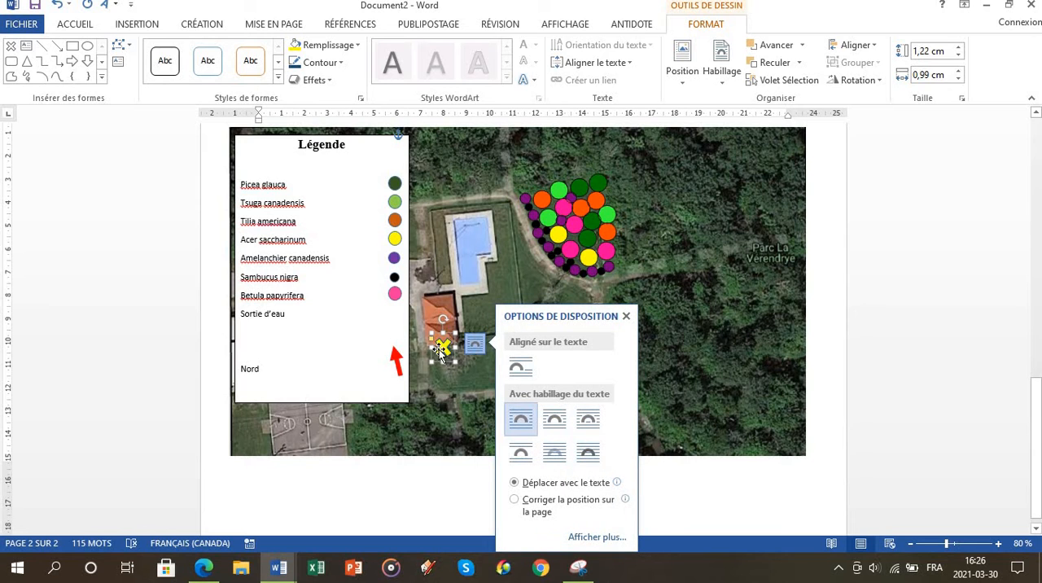
pyautogui.click(444, 355)
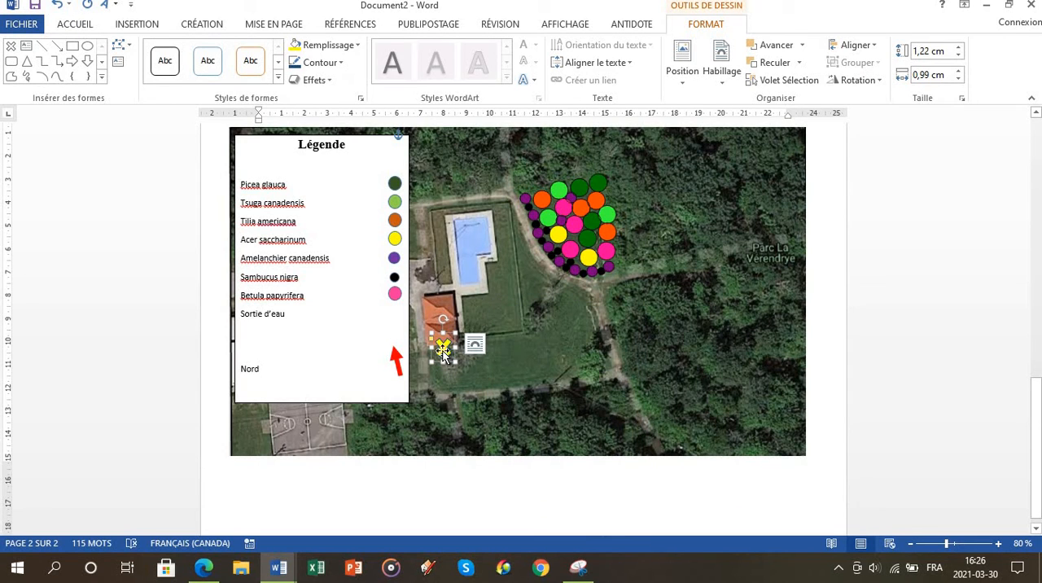
pyautogui.click(379, 322)
pyautogui.hotkey('ctrl', 'v')
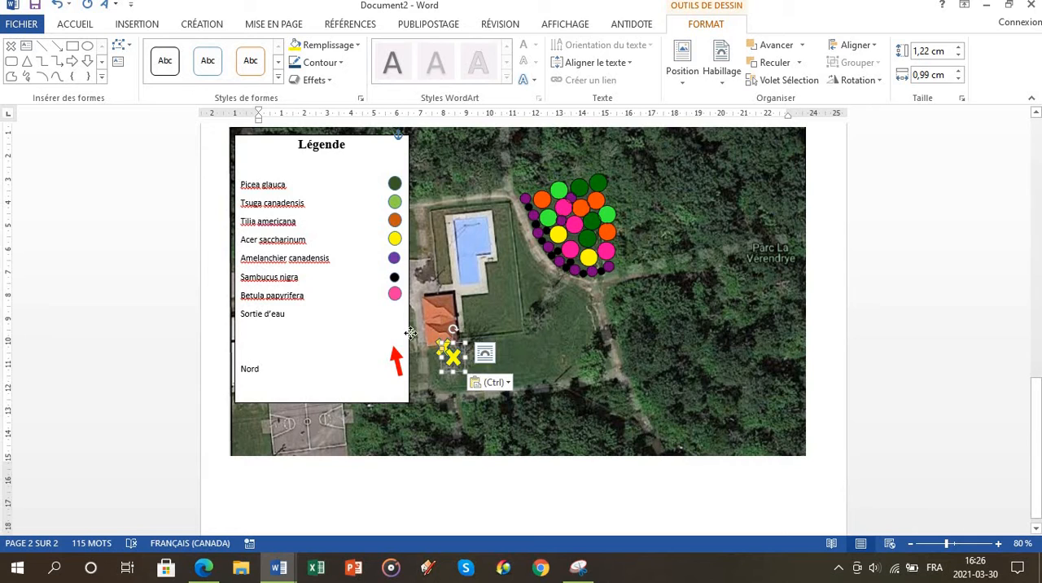
pyautogui.moveTo(410, 332); pyautogui.dragTo(396, 312)
# Step: Add the entry "Électricité" on the line below "Sortie d'eau" in the legend
pyautogui.click(340, 332)
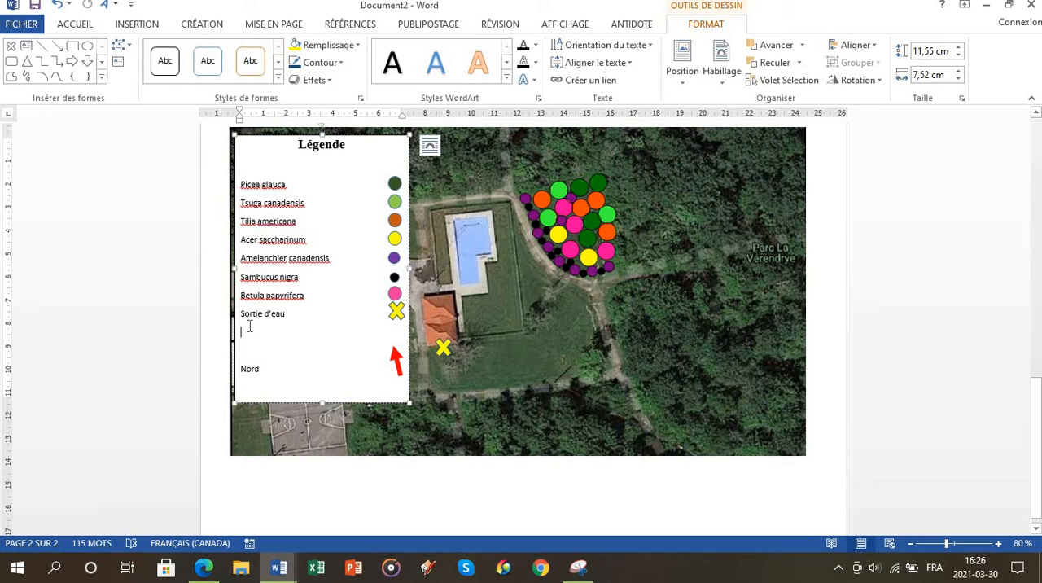
pyautogui.write('Électricité')
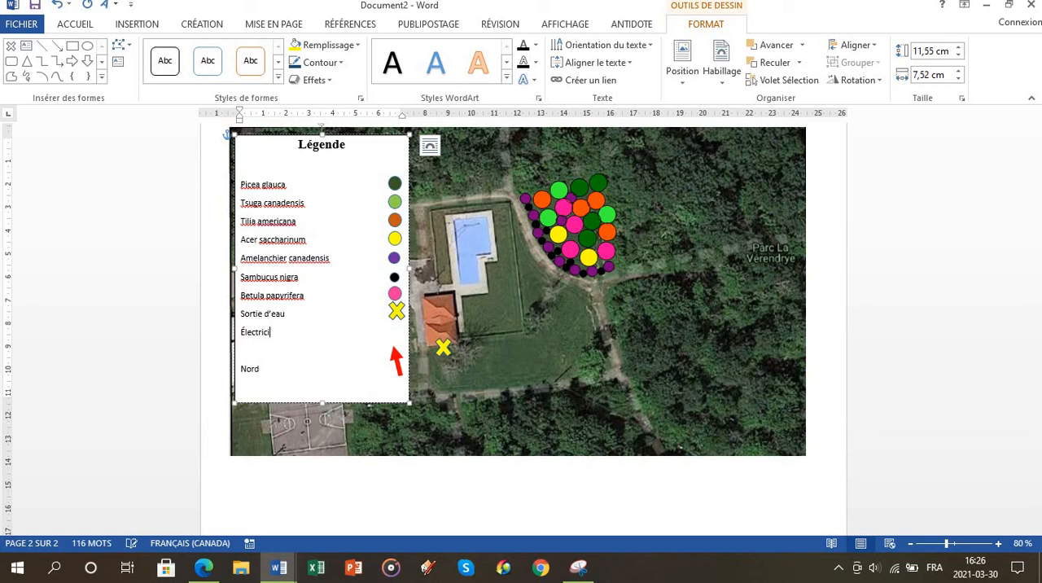
# Step: Draw a lightning bolt about 0.95 by 1.12 cm beside the yellow cross on the map and fill it with yellow
pyautogui.click(205, 26)
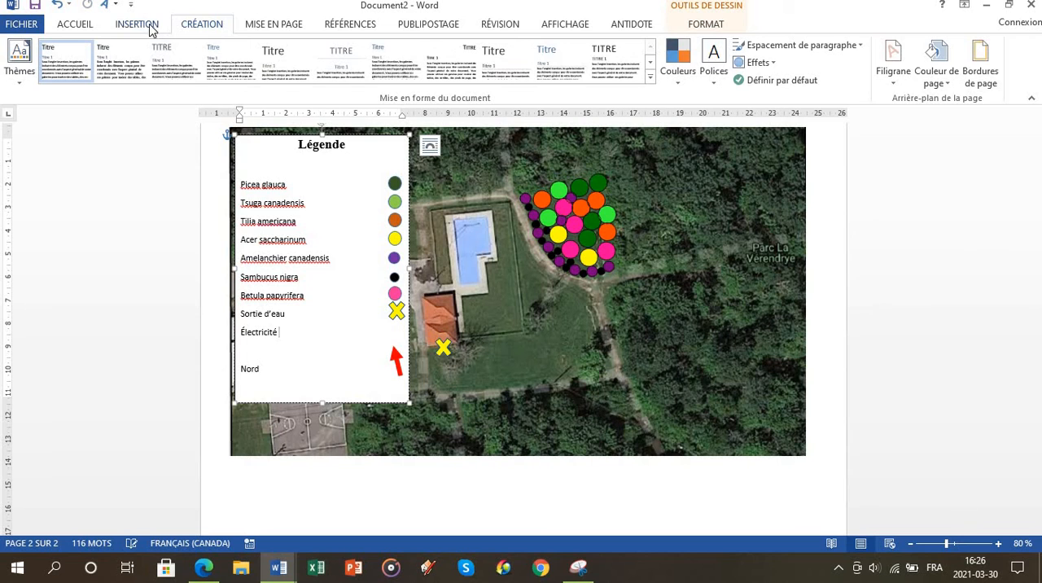
pyautogui.click(143, 25)
pyautogui.click(220, 62)
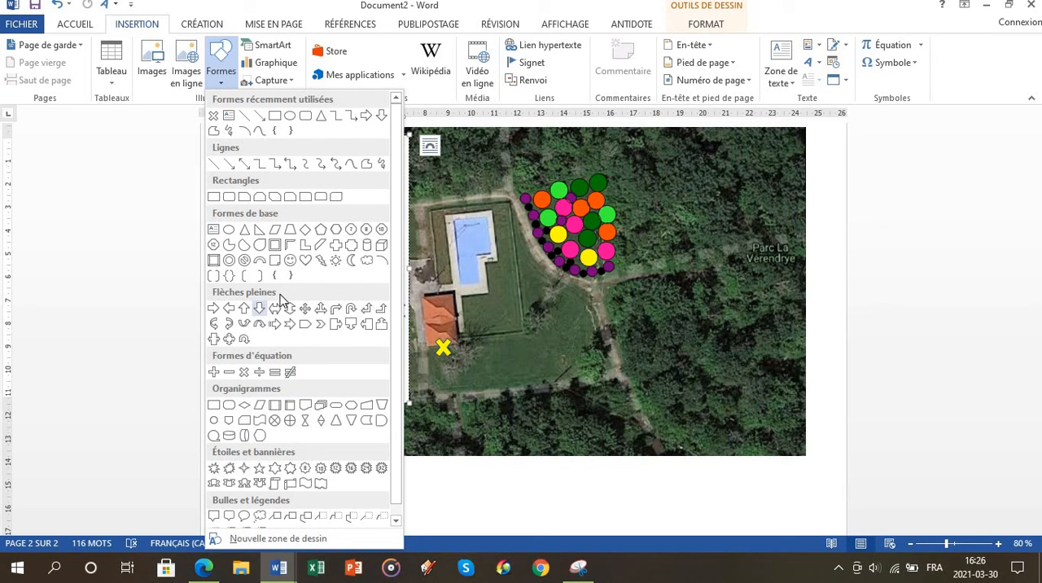
pyautogui.click(320, 262)
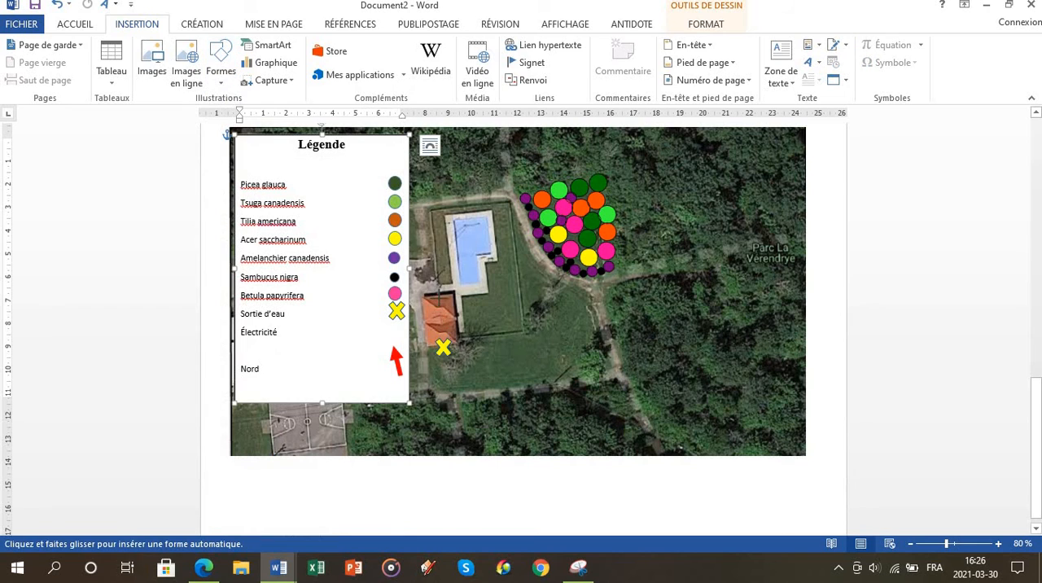
pyautogui.moveTo(456, 340); pyautogui.dragTo(478, 361)
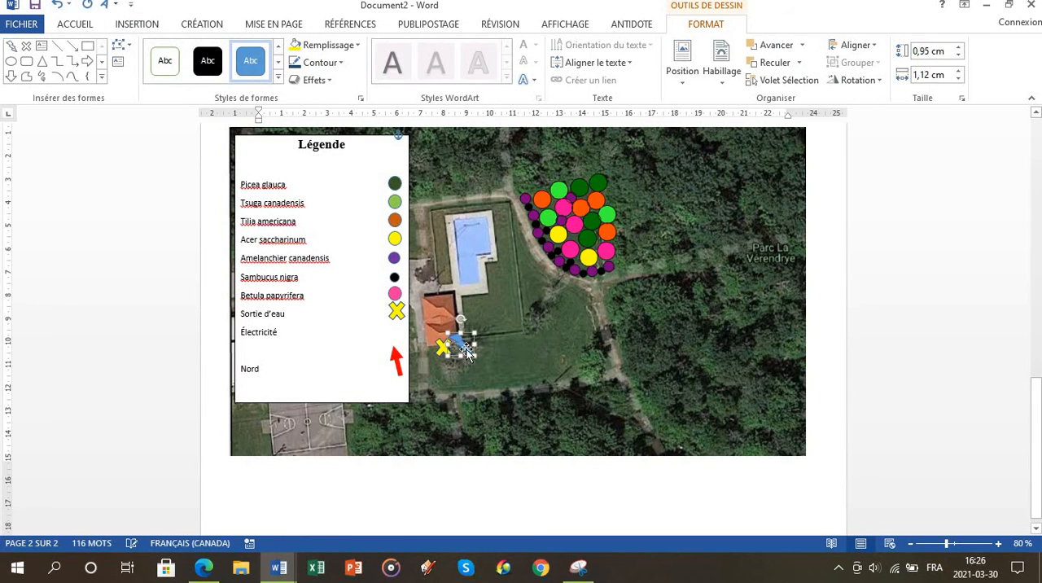
pyautogui.click(355, 46)
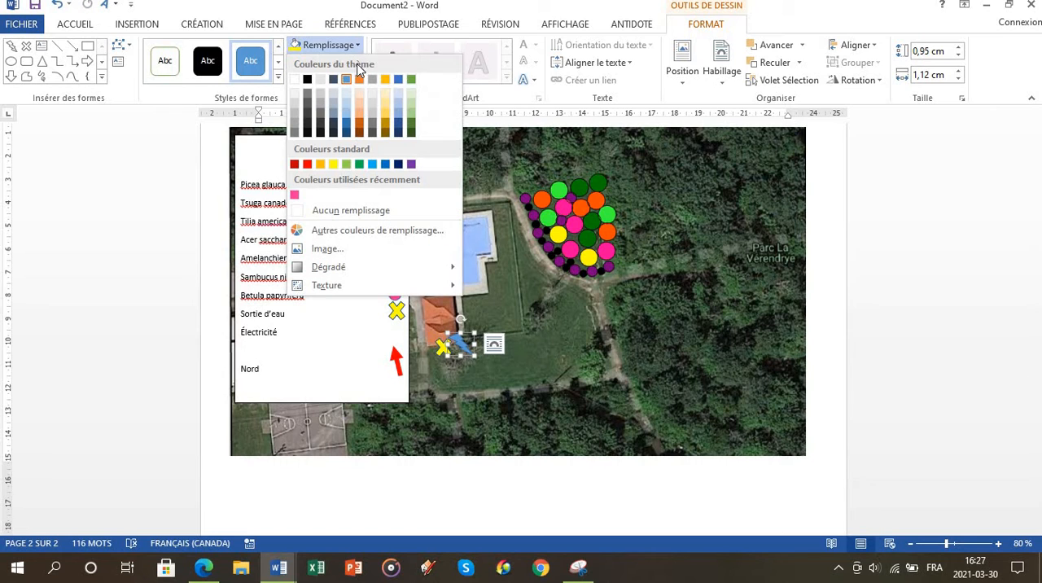
pyautogui.click(332, 166)
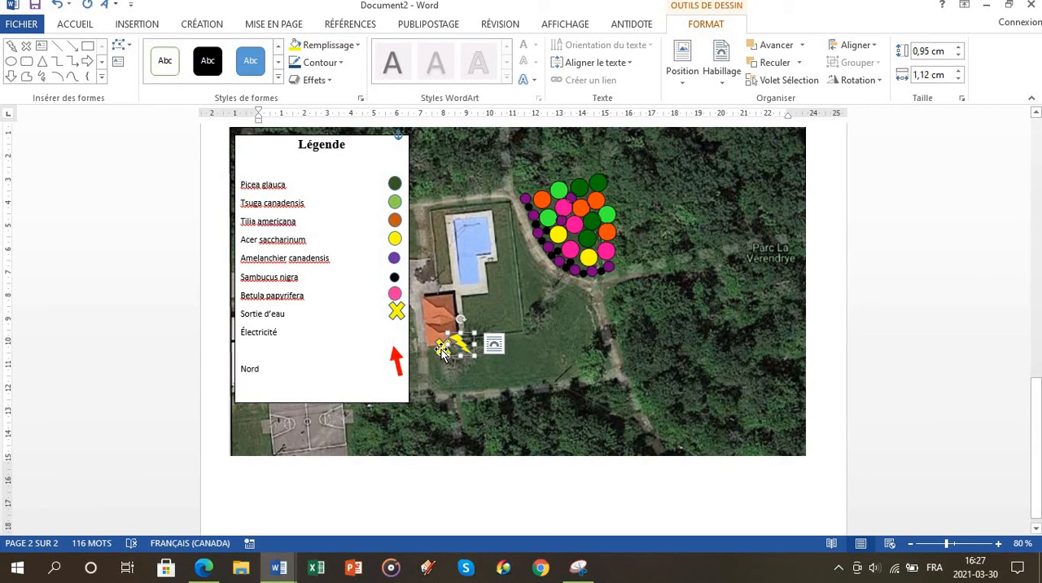
# Step: Copy the yellow lightning bolt and place the duplicate beside "Électricité" in the legend's symbol column
pyautogui.moveTo(442, 350); pyautogui.dragTo(454, 342)
pyautogui.click(509, 364)
pyautogui.click(467, 342)
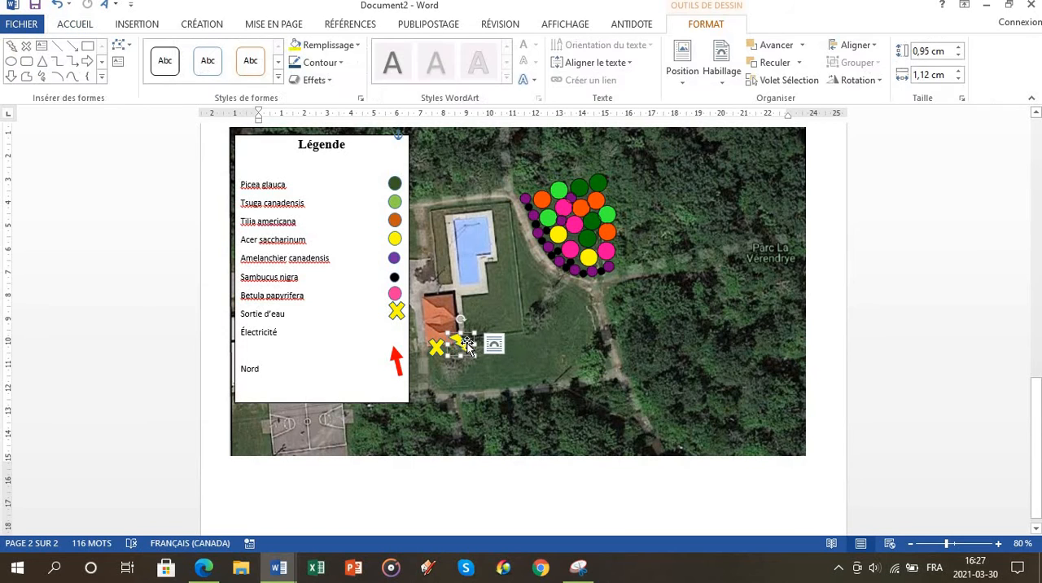
pyautogui.hotkey('ctrl', 'v')
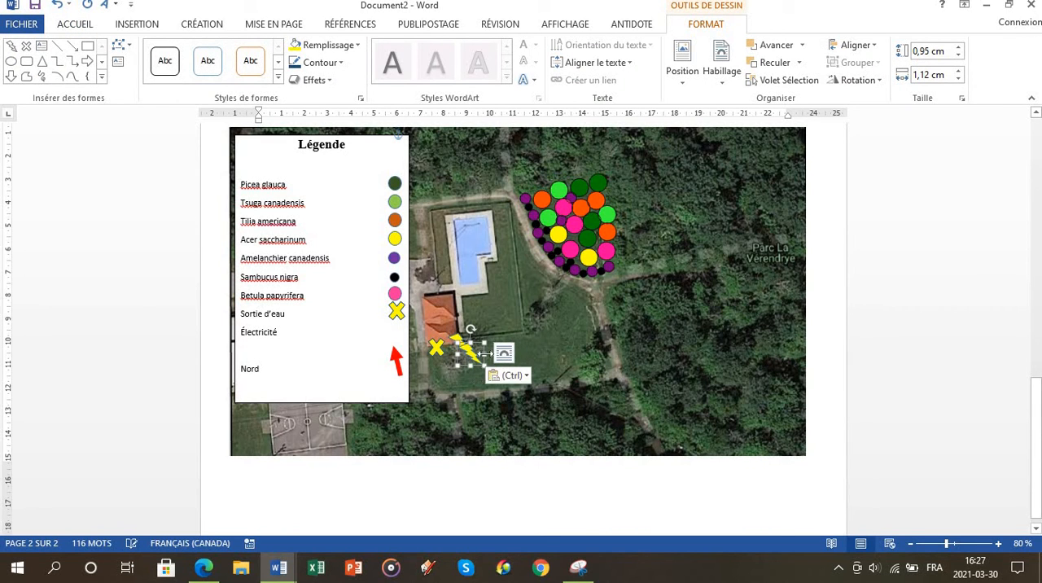
pyautogui.moveTo(476, 356); pyautogui.dragTo(393, 332)
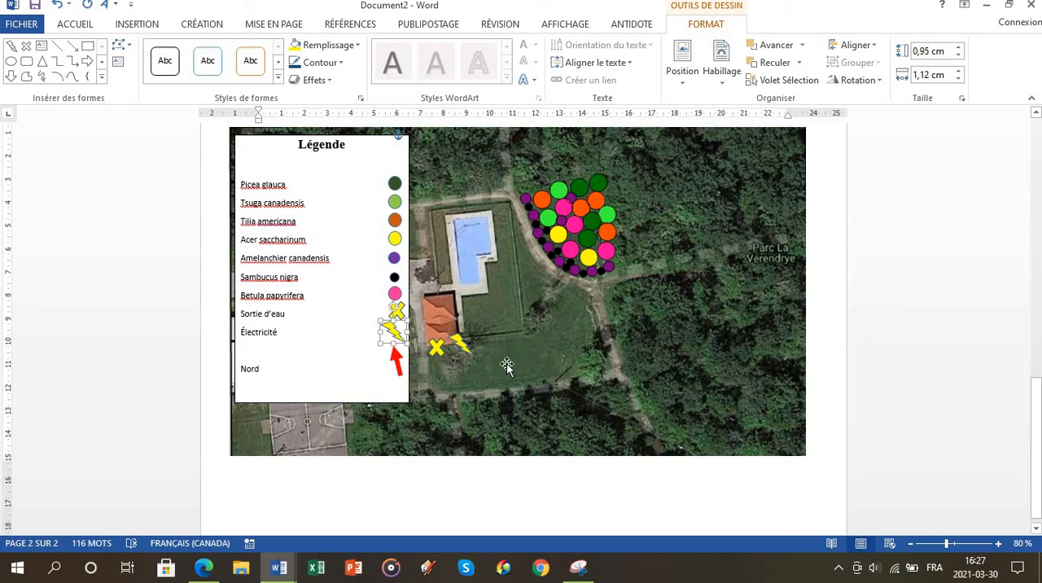
pyautogui.click(541, 380)
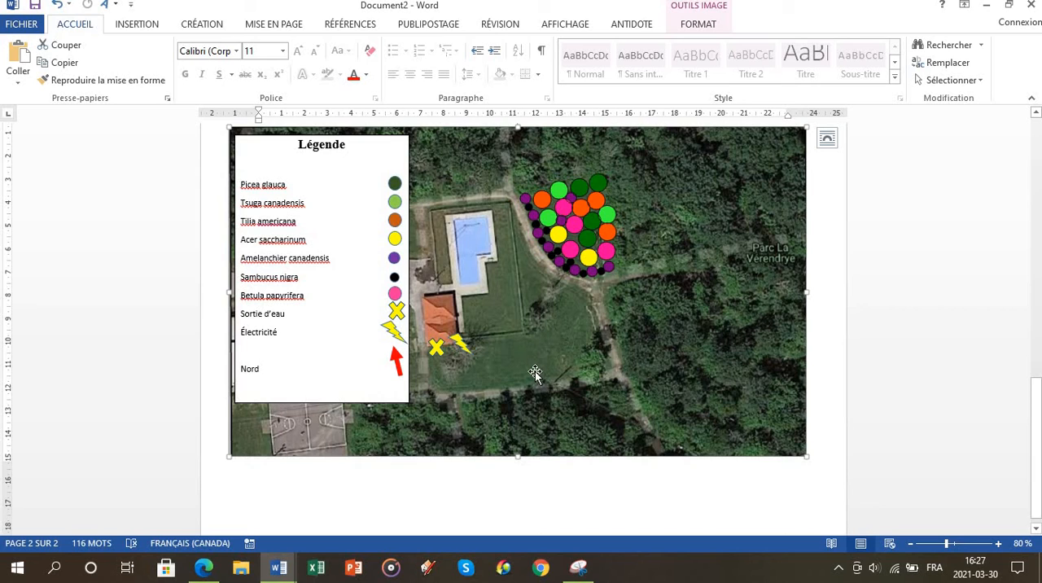
pyautogui.moveTo(242, 313)
pyautogui.mouseDown()
pyautogui.moveTo(323, 314)
pyautogui.moveTo(383, 323)
pyautogui.moveTo(395, 338)
pyautogui.moveTo(299, 338)
pyautogui.mouseUp()
pyautogui.click(299, 332)
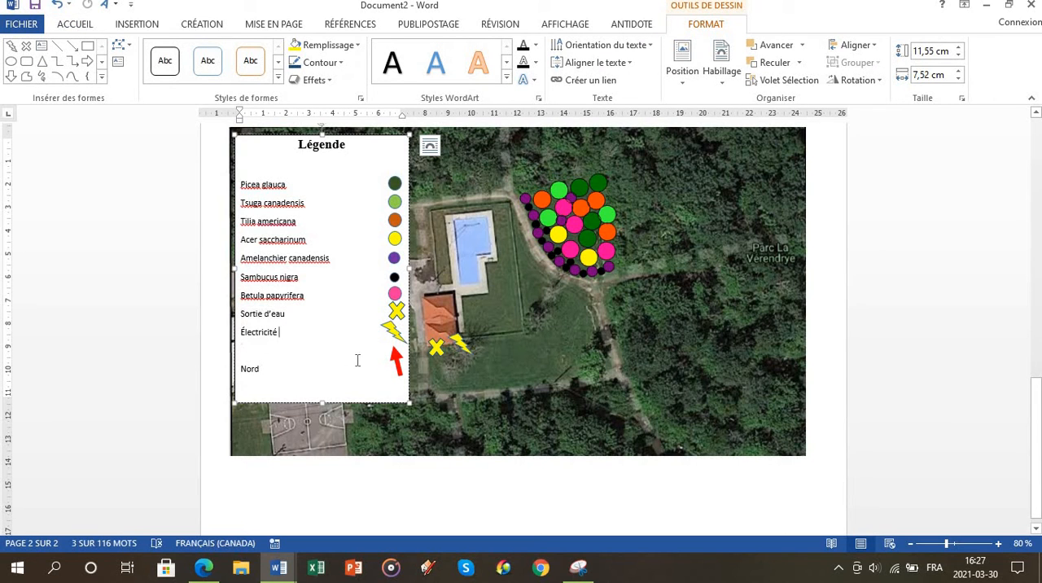
pyautogui.click(398, 369)
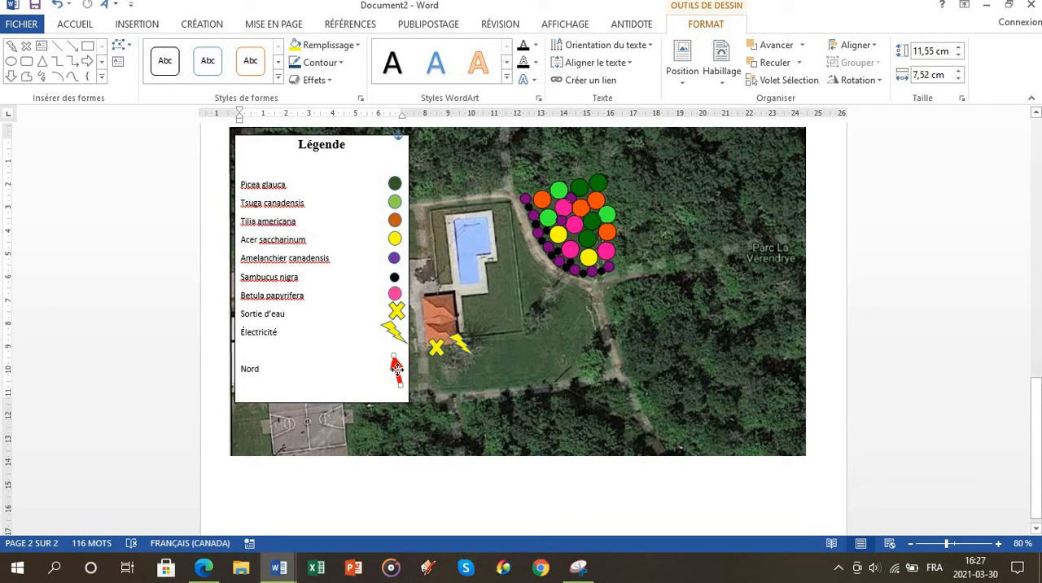
pyautogui.click(395, 368)
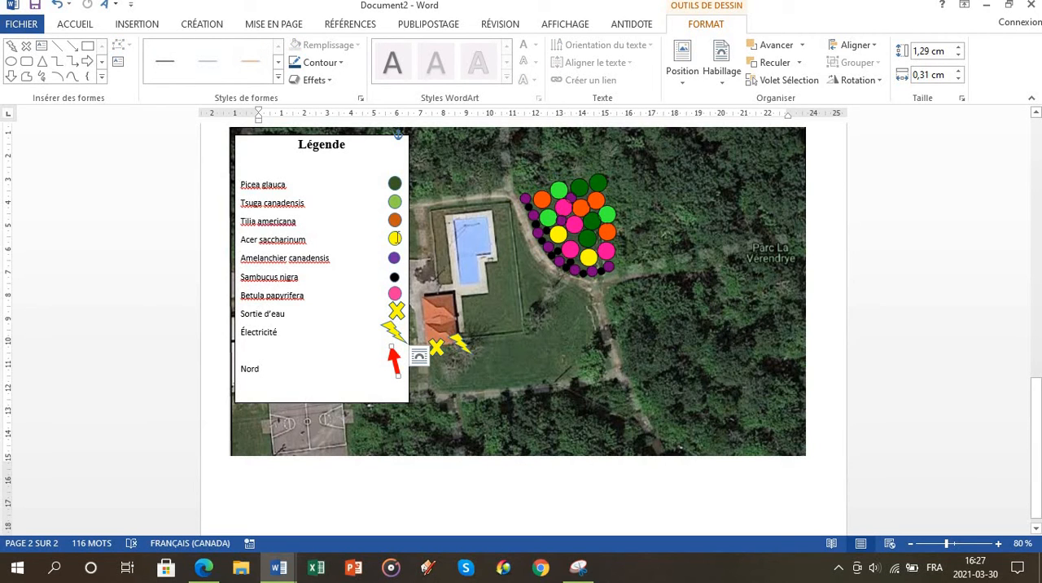
pyautogui.click(599, 357)
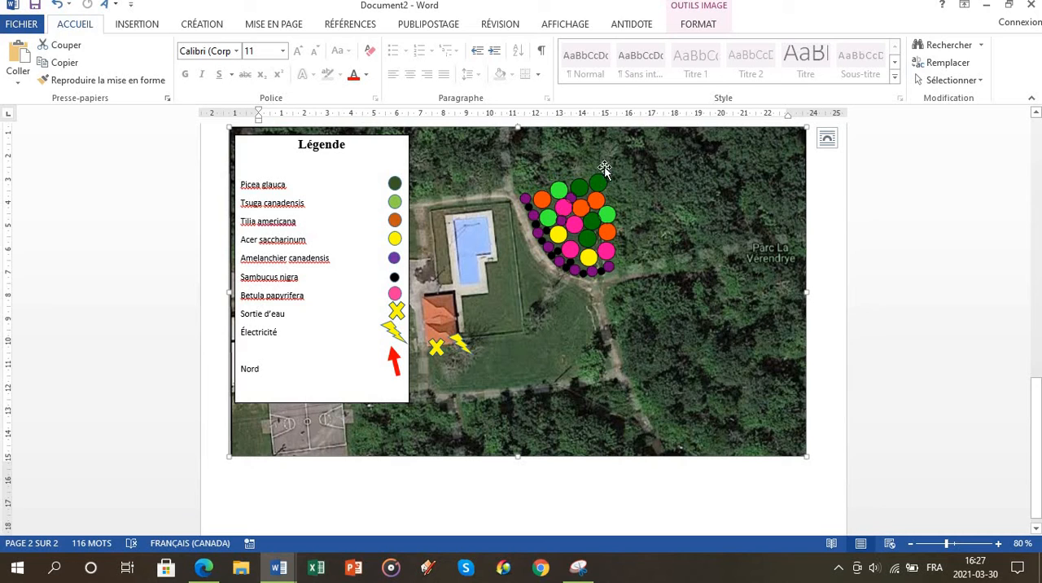
# Step: Draw a thin horizontal rectangle about 0.46 by 16.26 cm along the map's upper edge, from beside the legend to the opposite border
pyautogui.click(138, 24)
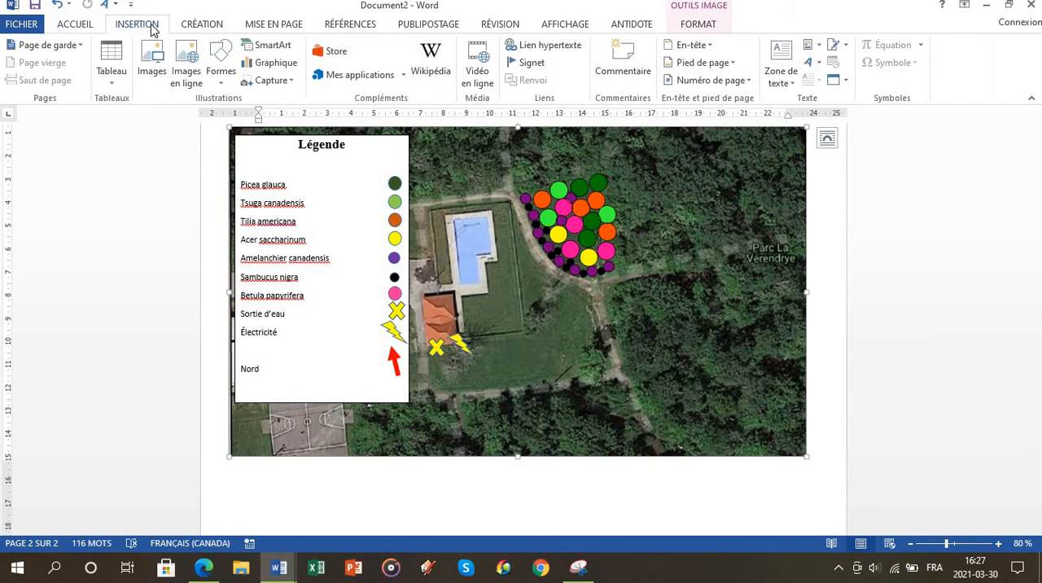
pyautogui.click(221, 61)
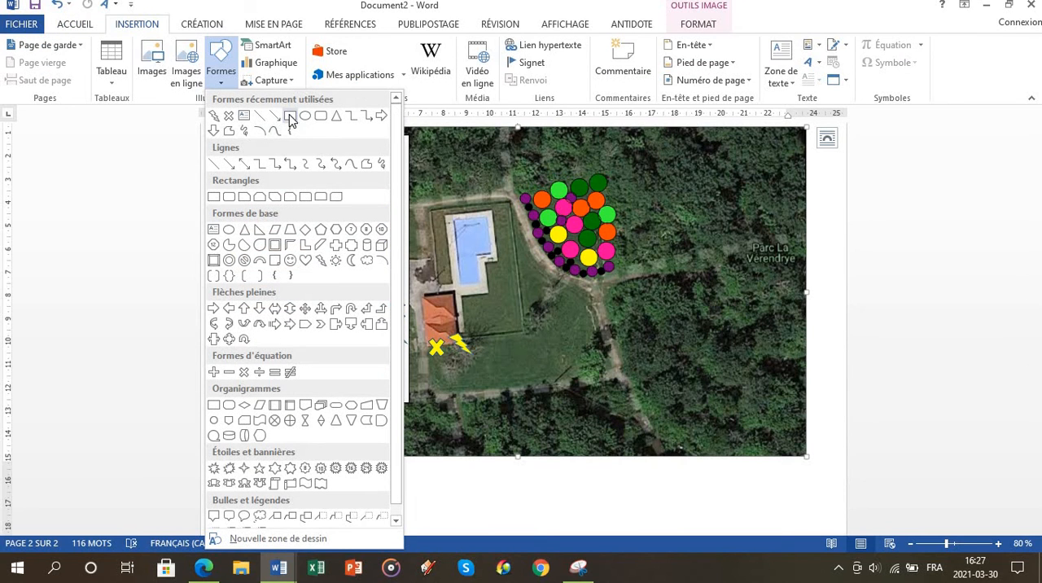
pyautogui.click(291, 119)
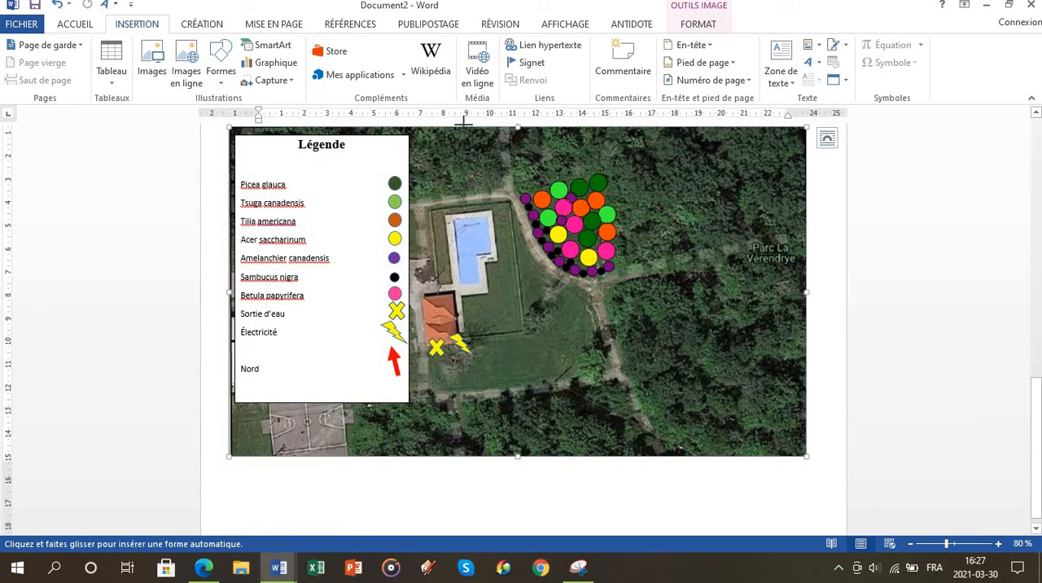
pyautogui.moveTo(426, 134); pyautogui.dragTo(623, 577)
pyautogui.moveTo(594, 525)
pyautogui.mouseDown()
pyautogui.moveTo(616, 499)
pyautogui.moveTo(675, 210)
pyautogui.moveTo(767, 186)
pyautogui.moveTo(786, 169)
pyautogui.mouseUp()
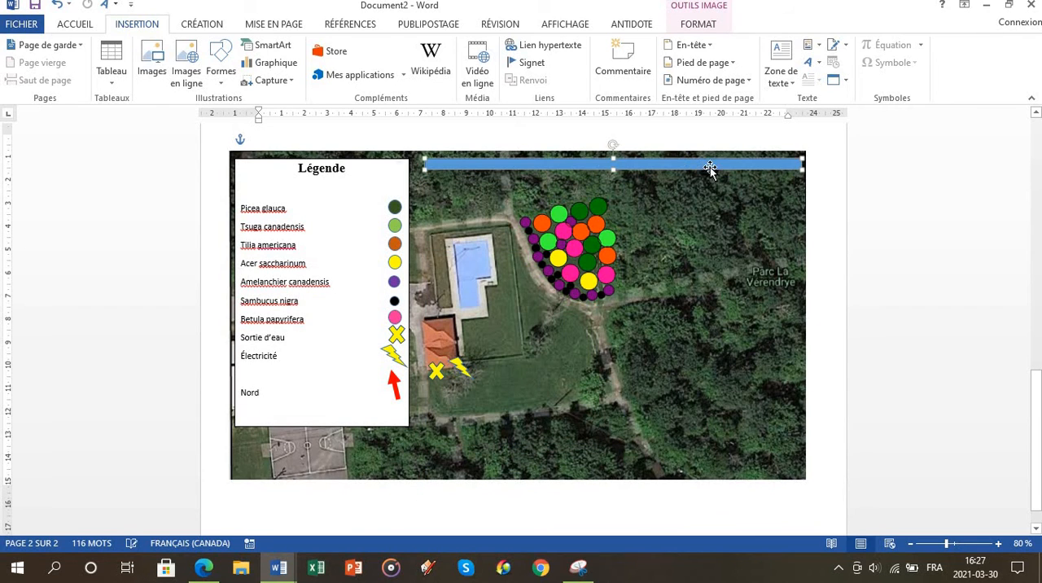
pyautogui.moveTo(661, 156); pyautogui.dragTo(671, 157)
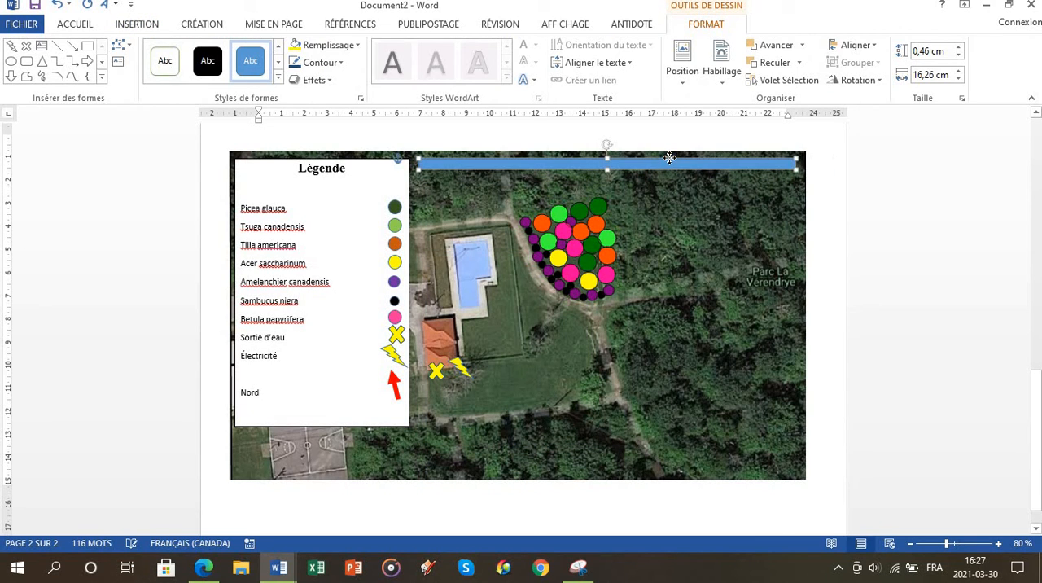
# Step: Set both the fill and the outline of the thin rectangle to standard red
pyautogui.click(358, 44)
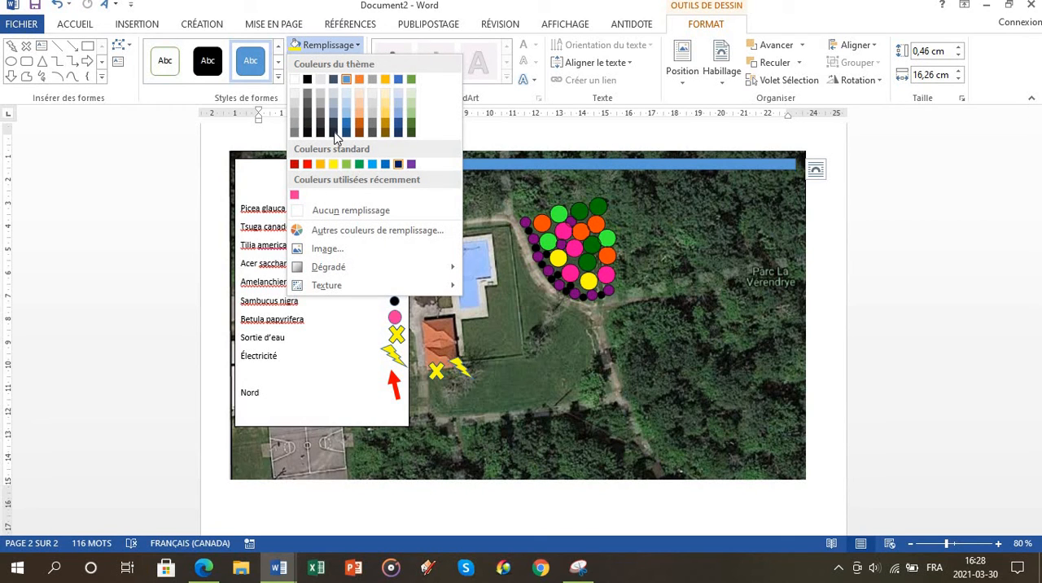
pyautogui.click(308, 166)
pyautogui.click(342, 64)
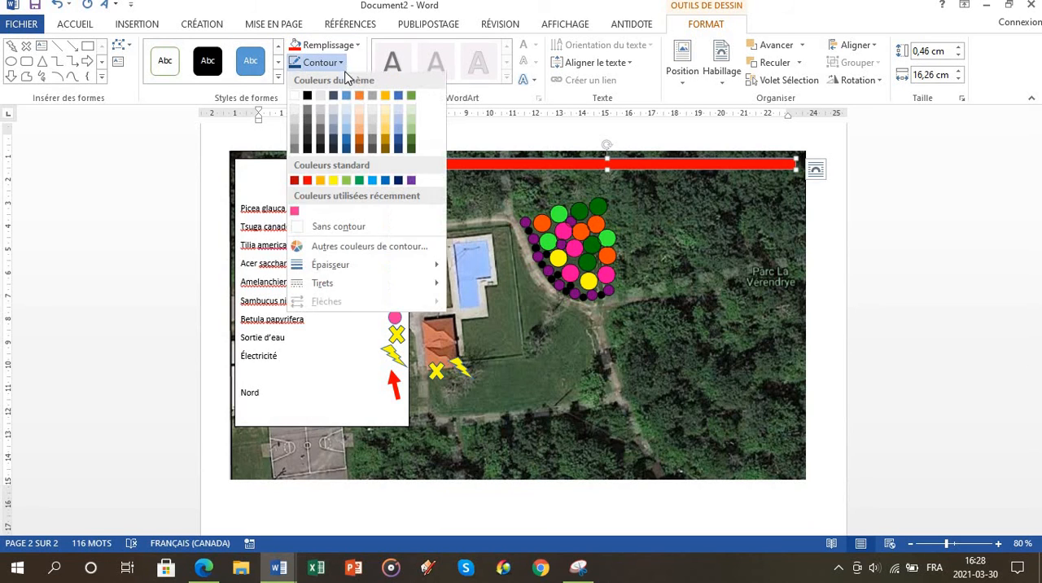
pyautogui.click(306, 182)
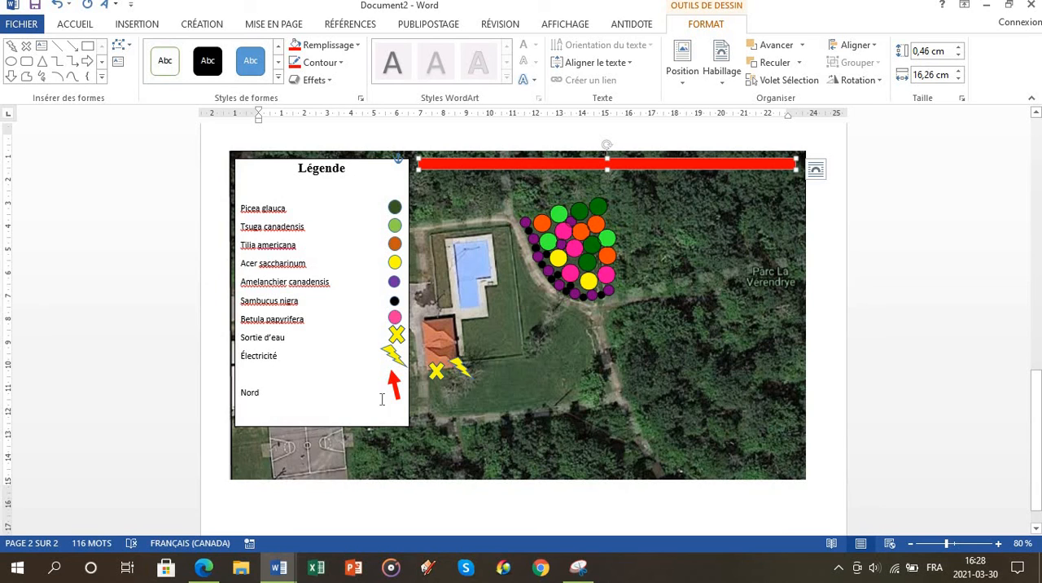
# Step: Duplicate the red bar and shrink the copy to about 0.13 by 0.9 cm over the lower part of the map
pyautogui.hotkey('ctrl', 'c')
pyautogui.hotkey('ctrl', 'v')
pyautogui.moveTo(608, 172); pyautogui.dragTo(610, 392)
pyautogui.moveTo(433, 388); pyautogui.dragTo(623, 395)
pyautogui.moveTo(688, 395); pyautogui.dragTo(690, 392)
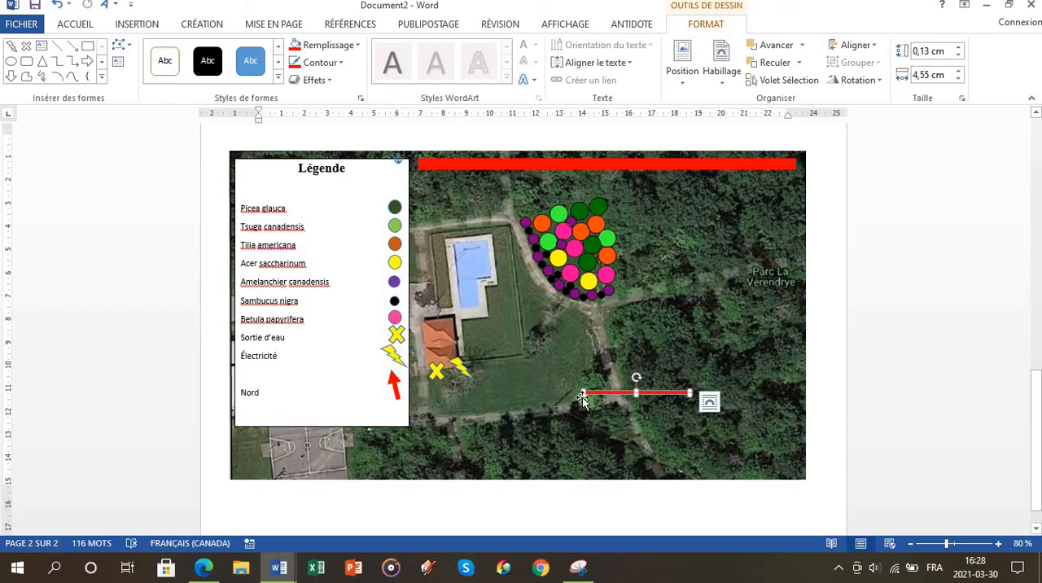
pyautogui.scroll(14, 583, 398)
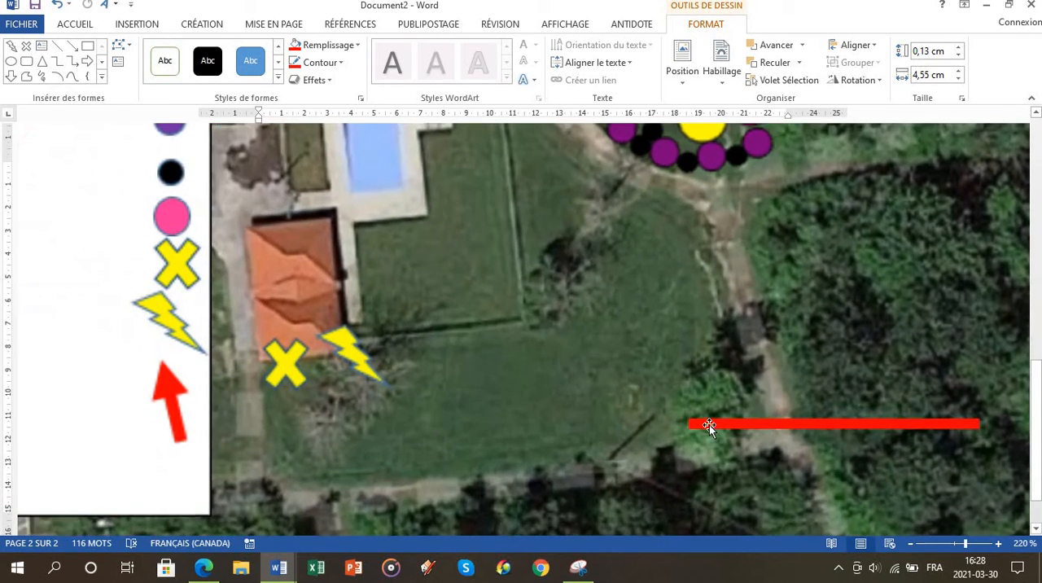
pyautogui.click(709, 424)
pyautogui.scroll(5, 708, 425)
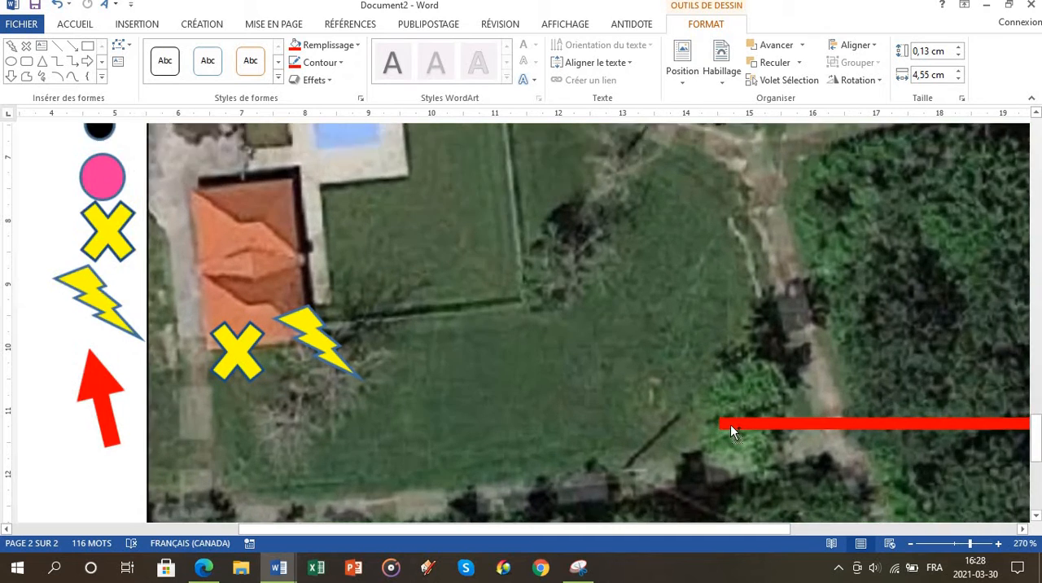
pyautogui.scroll(6, 730, 424)
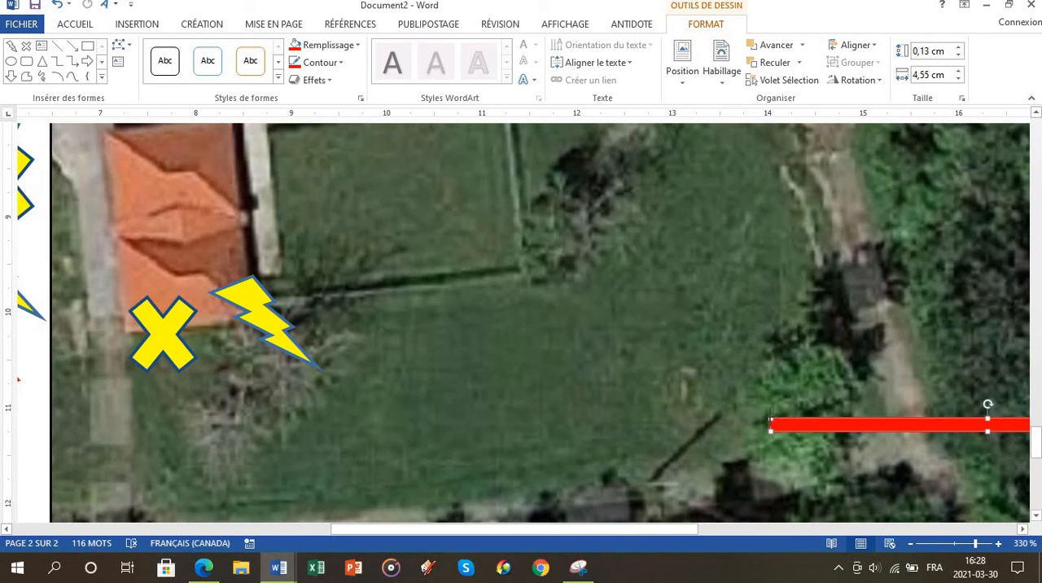
pyautogui.moveTo(770, 420); pyautogui.dragTo(559, 307)
pyautogui.moveTo(735, 371); pyautogui.dragTo(613, 424)
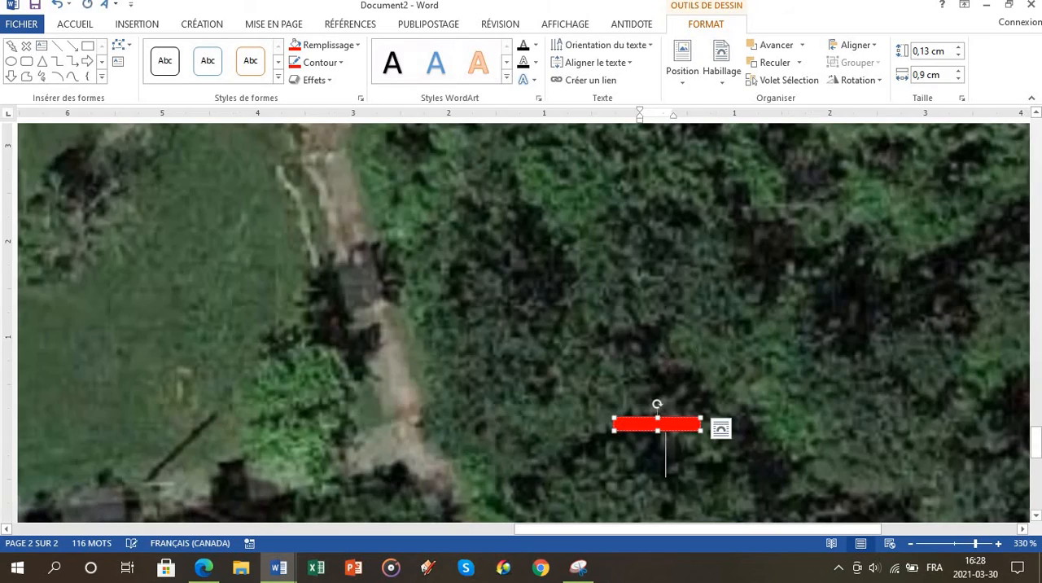
# Step: Add the entry "Ligne haute tension" on the line below "Électricité" in the legend
pyautogui.keyDown('ctrl'); pyautogui.scroll(-19, 728, 302); pyautogui.keyUp('ctrl')
pyautogui.keyDown('ctrl'); pyautogui.scroll(-4, 640, 367); pyautogui.keyUp('ctrl')
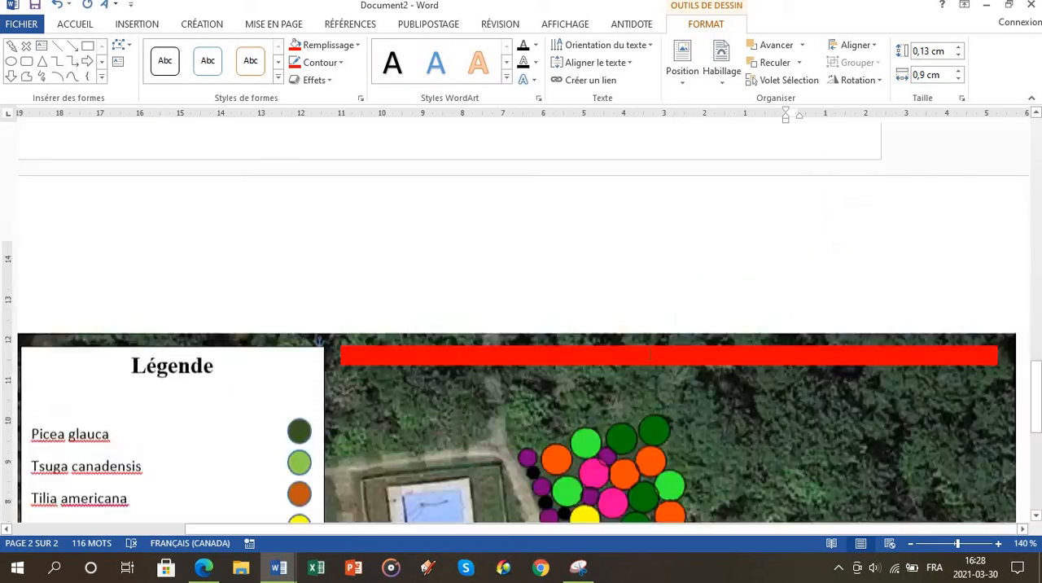
pyautogui.keyDown('ctrl'); pyautogui.scroll(-2, 639, 367); pyautogui.keyUp('ctrl')
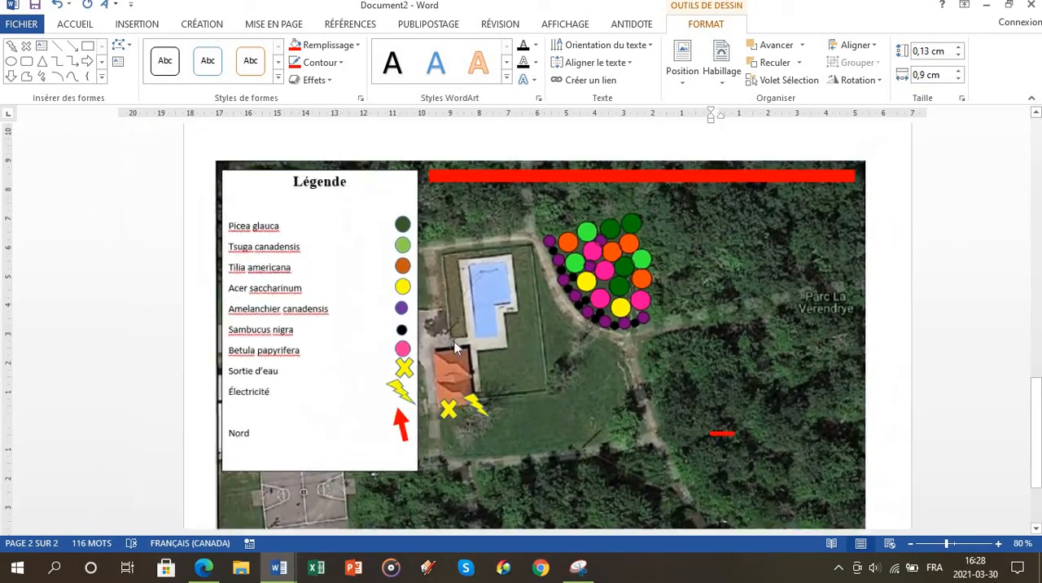
pyautogui.click(300, 391)
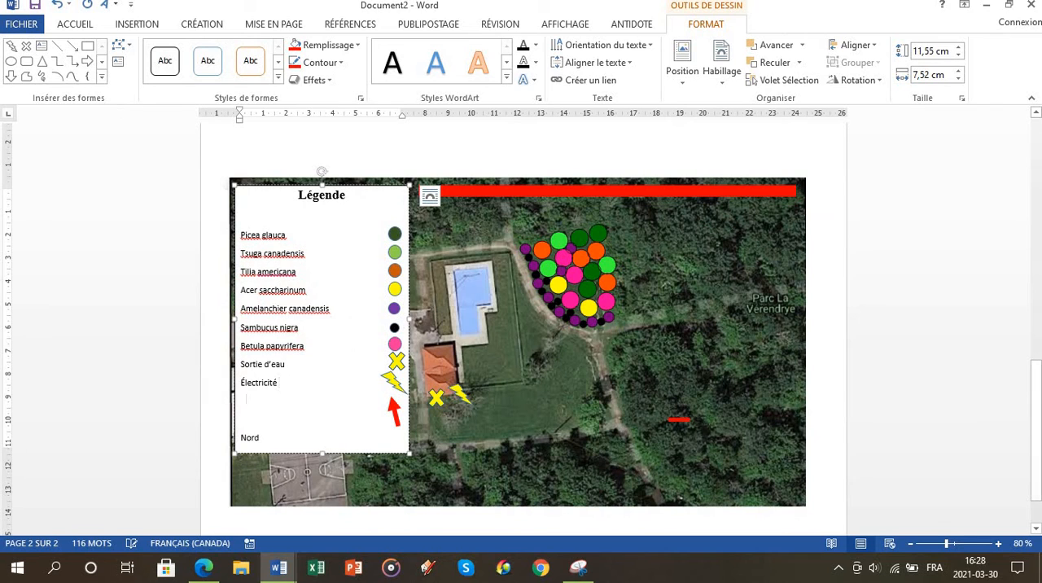
pyautogui.press('Down')
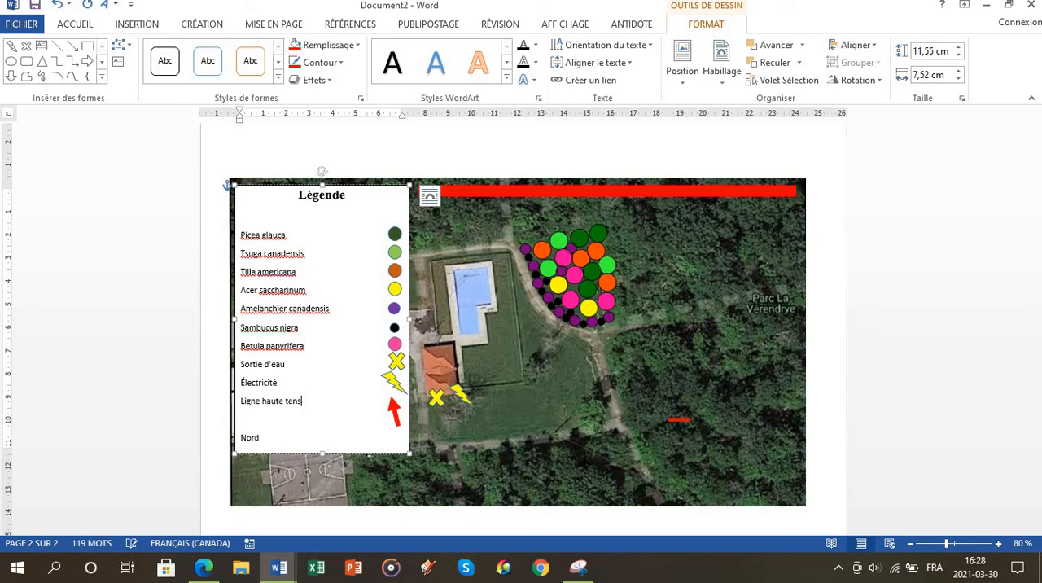
# Step: Move the red north arrow down slightly and place the small red bar beside "Ligne haute tension" in the legend
pyautogui.click(390, 408)
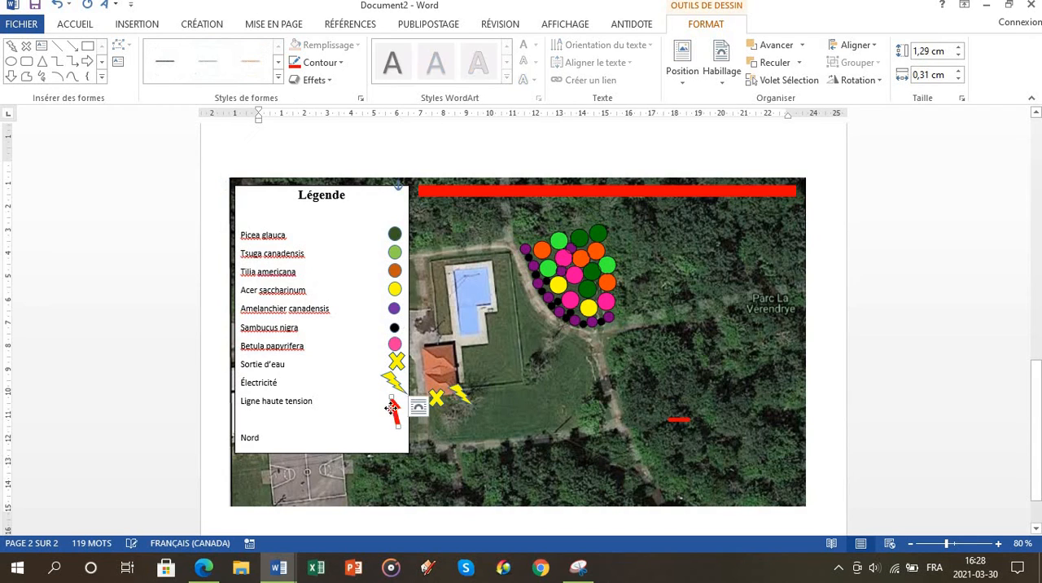
pyautogui.moveTo(390, 408); pyautogui.dragTo(393, 420)
pyautogui.click(675, 420)
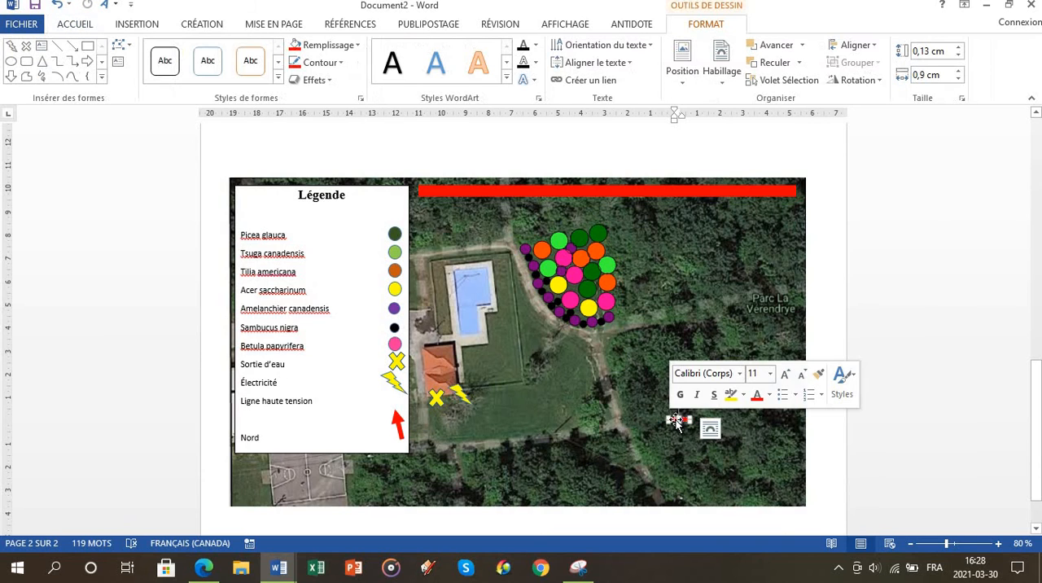
pyautogui.moveTo(676, 421); pyautogui.dragTo(390, 401)
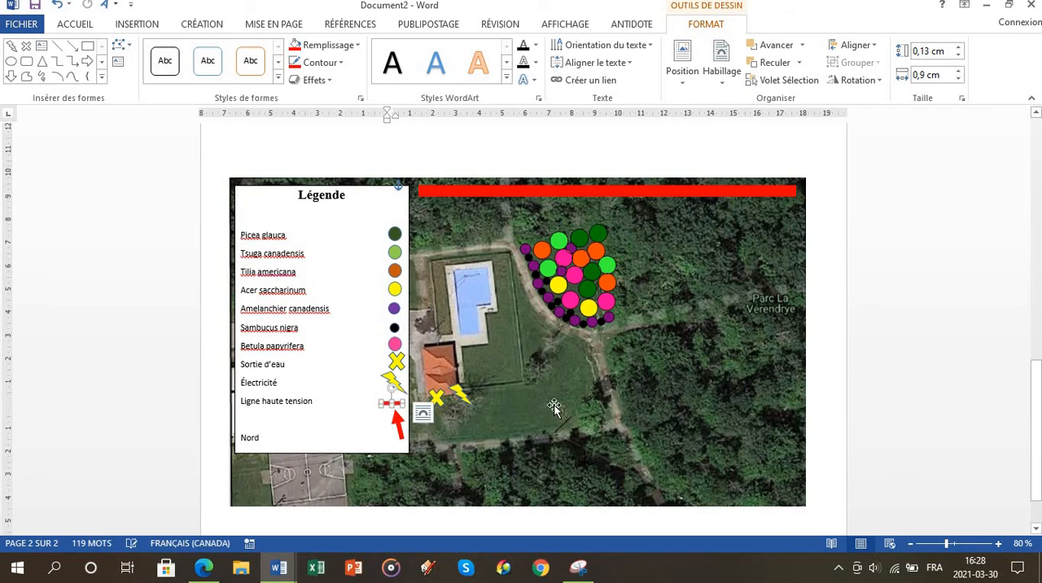
pyautogui.click(456, 419)
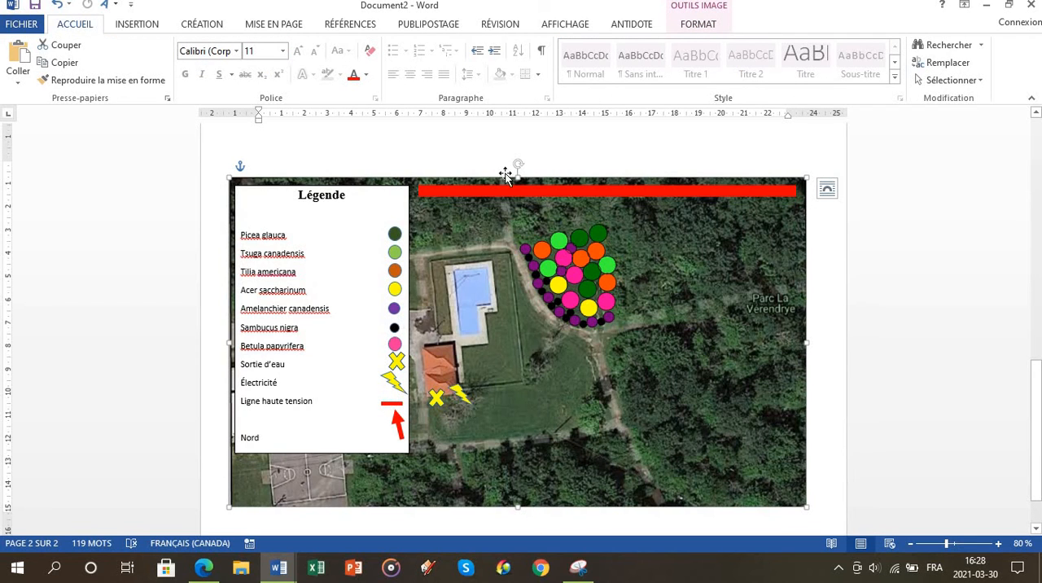
pyautogui.click(445, 191)
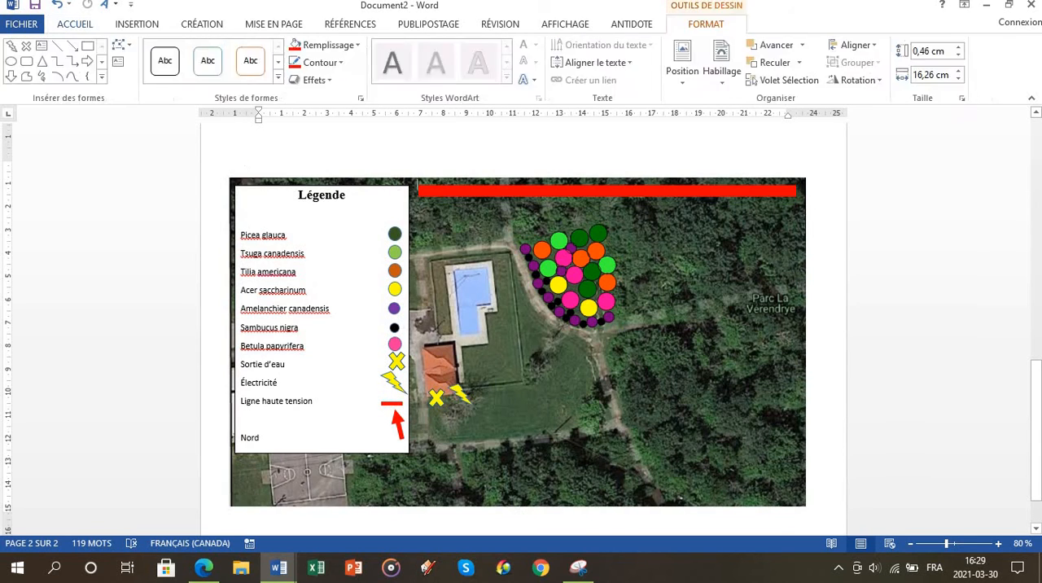
pyautogui.click(823, 381)
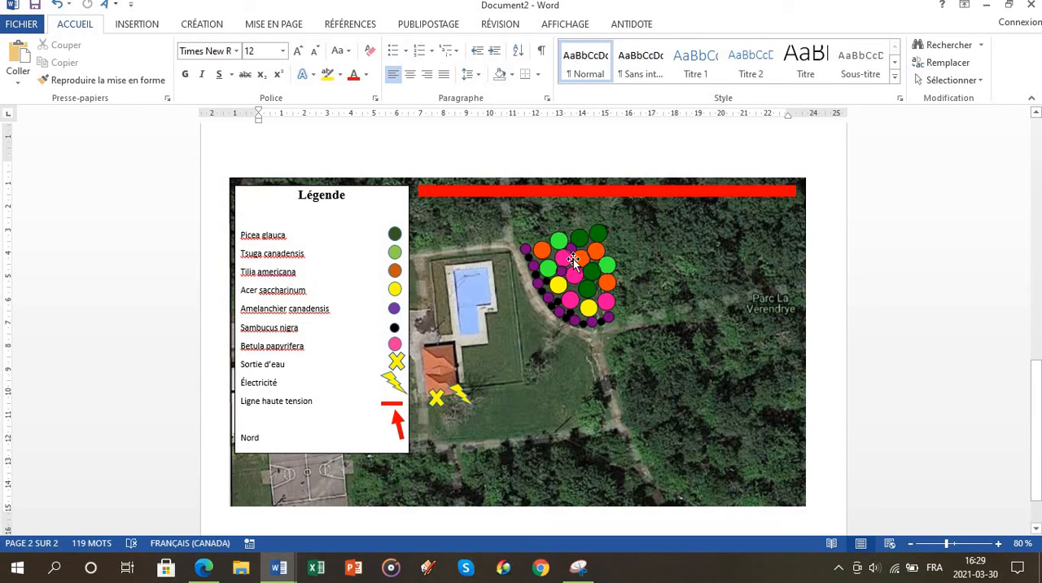
pyautogui.scroll(-1, 573, 256)
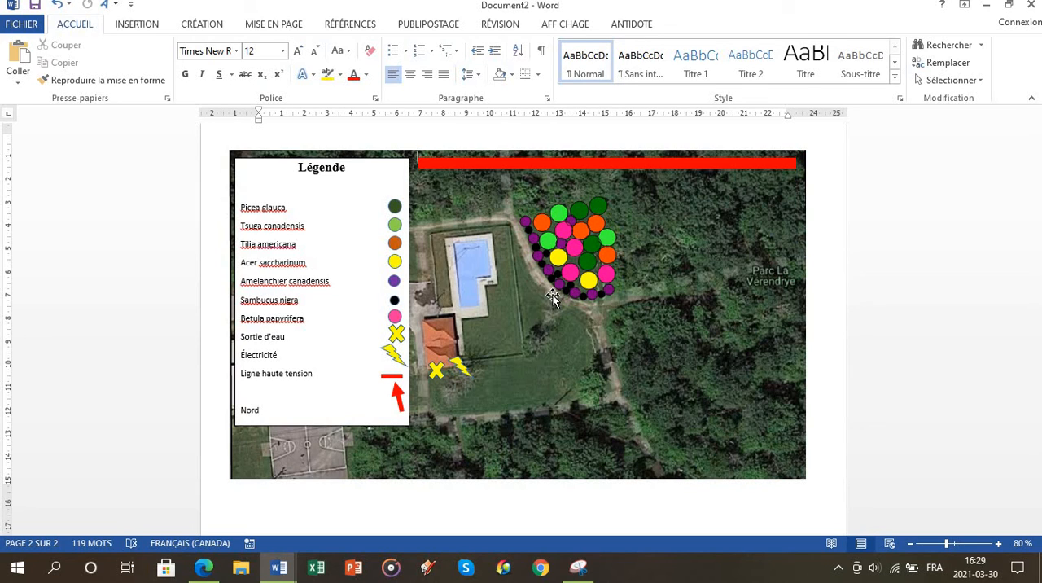
# Step: Try to shift the map image sideways beneath the legend and symbols, and undo the move
pyautogui.click(652, 348)
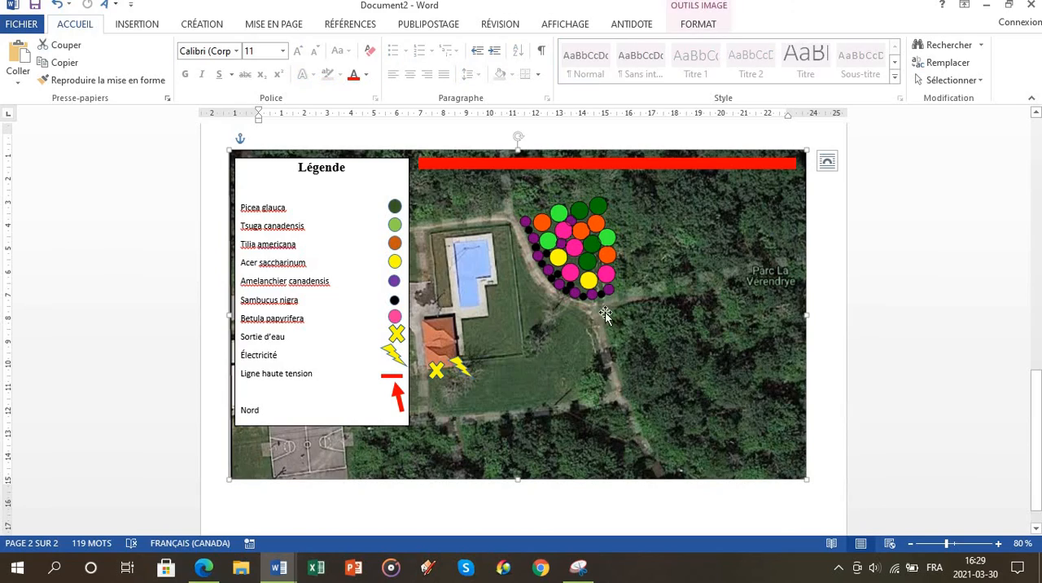
pyautogui.moveTo(622, 343); pyautogui.dragTo(456, 340)
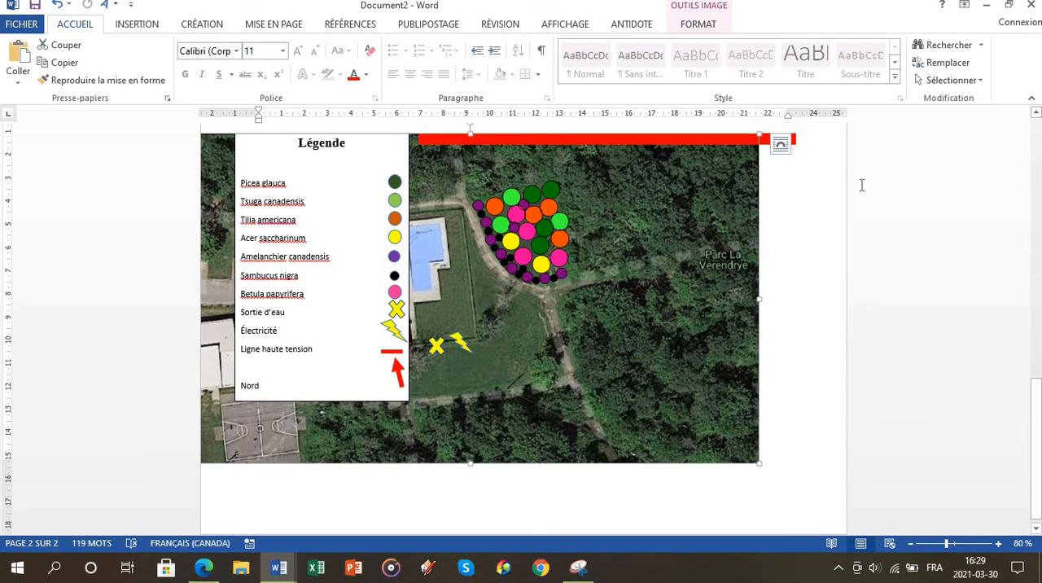
pyautogui.hotkey('ctrl', 'z')
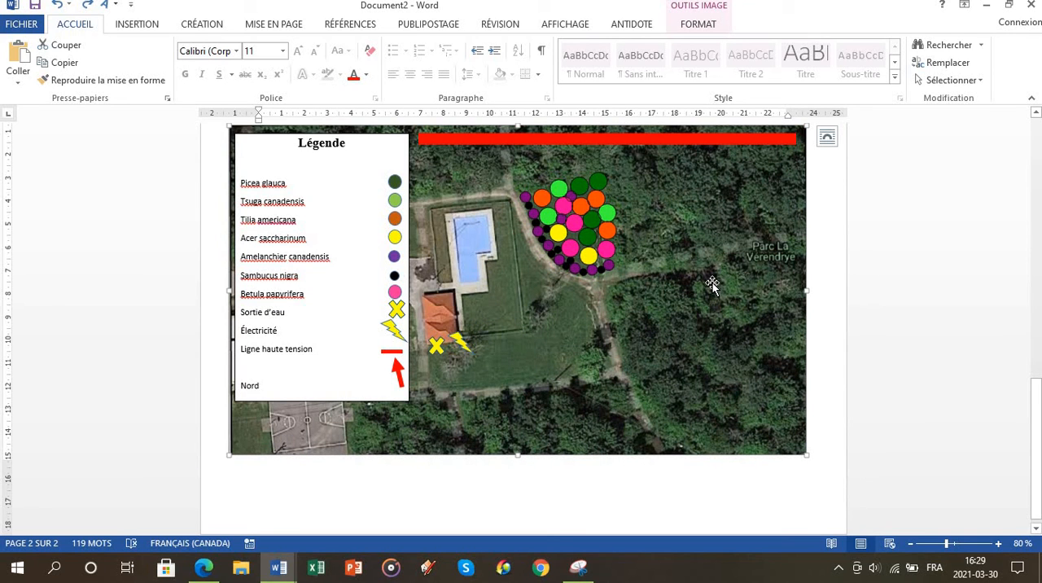
# Step: Group the map image, long red bar, legend box, legend symbols, and the map's yellow cross and lightning bolt into one object
pyautogui.scroll(1, 700, 277)
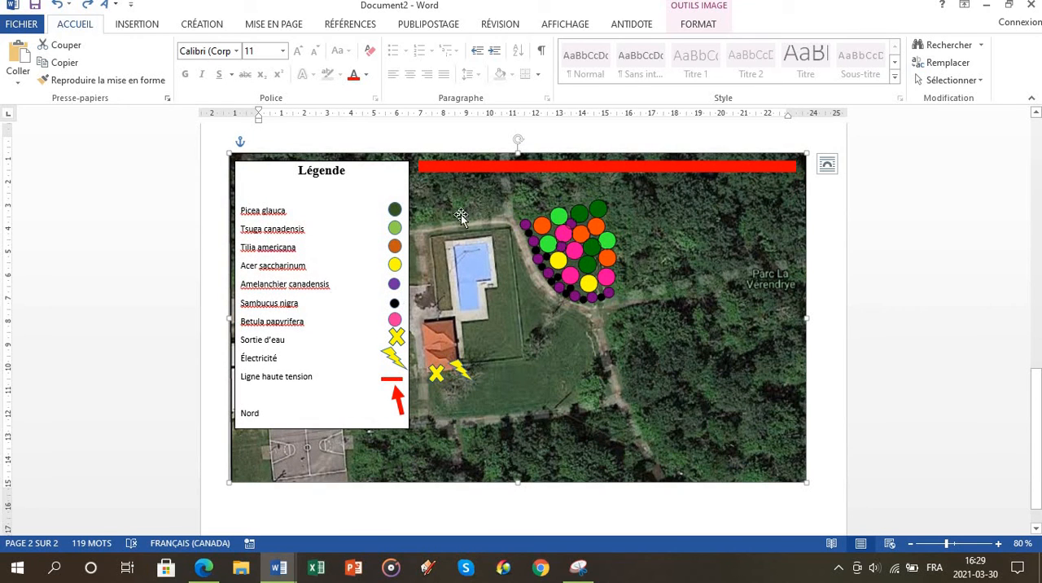
pyautogui.click(461, 166)
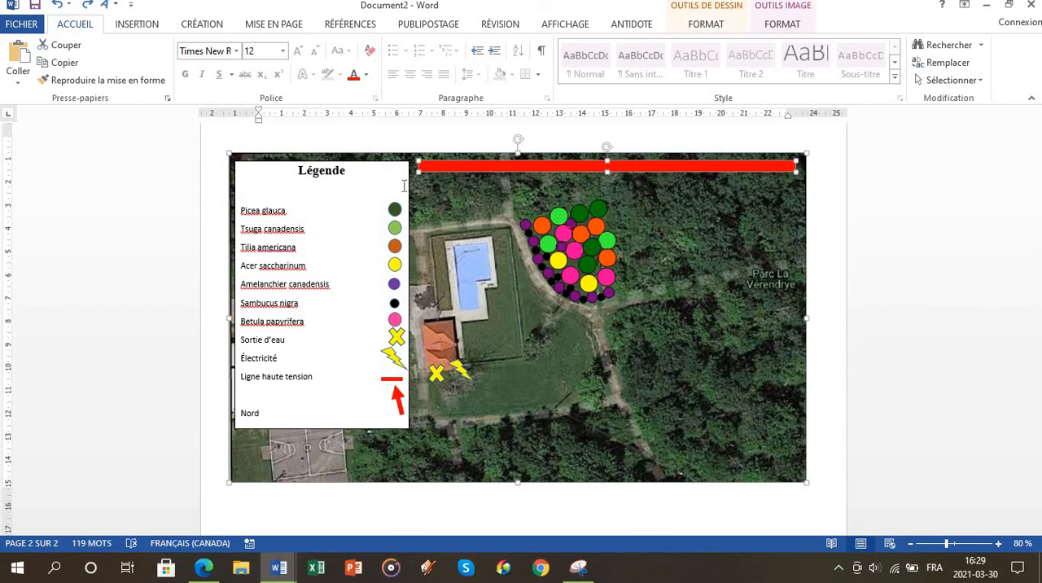
pyautogui.keyDown('ctrl'); pyautogui.click(339, 170); pyautogui.keyUp('ctrl')
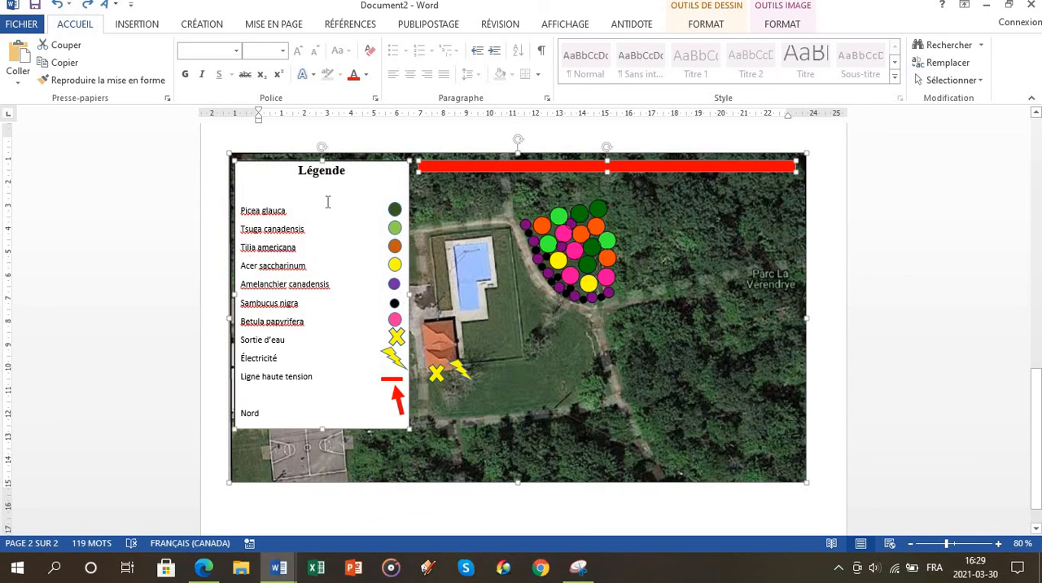
pyautogui.keyDown('ctrl'); pyautogui.click(393, 212); pyautogui.keyUp('ctrl')
pyautogui.keyDown('ctrl'); pyautogui.click(393, 229); pyautogui.keyUp('ctrl')
pyautogui.keyDown('ctrl'); pyautogui.click(394, 247); pyautogui.keyUp('ctrl')
pyautogui.keyDown('ctrl'); pyautogui.click(394, 264); pyautogui.keyUp('ctrl')
pyautogui.keyDown('ctrl'); pyautogui.click(394, 283); pyautogui.keyUp('ctrl')
pyautogui.keyDown('ctrl'); pyautogui.click(393, 306); pyautogui.keyUp('ctrl')
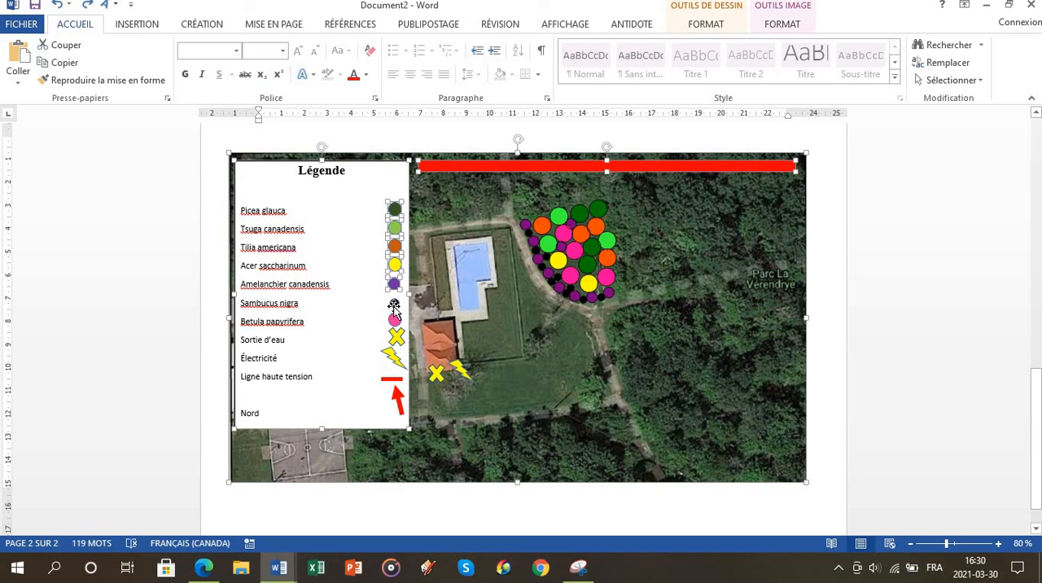
pyautogui.keyDown('ctrl'); pyautogui.click(394, 319); pyautogui.keyUp('ctrl')
pyautogui.keyDown('ctrl'); pyautogui.click(397, 336); pyautogui.keyUp('ctrl')
pyautogui.keyDown('ctrl'); pyautogui.click(394, 357); pyautogui.keyUp('ctrl')
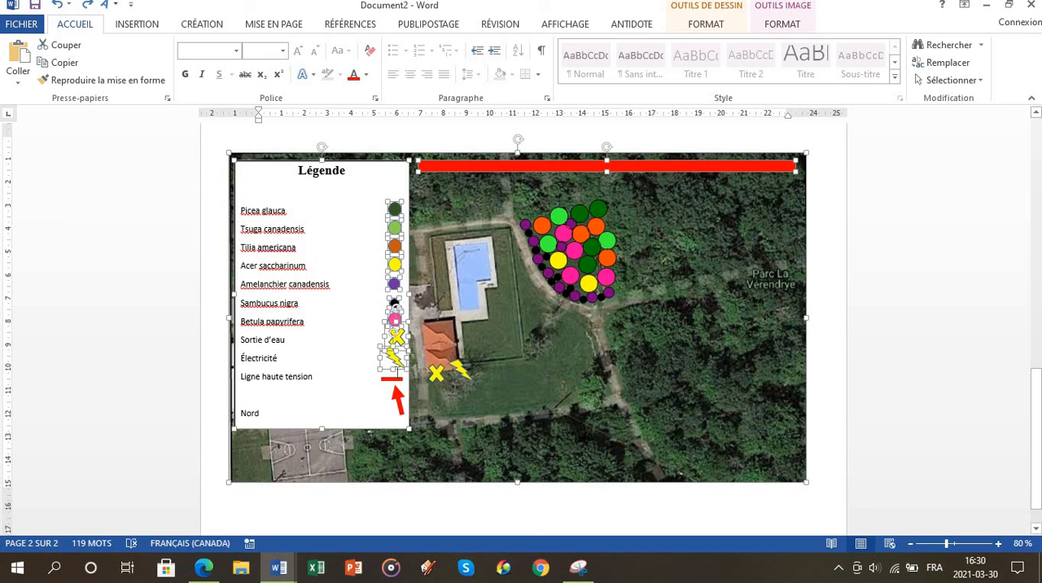
pyautogui.keyDown('ctrl'); pyautogui.click(393, 378); pyautogui.keyUp('ctrl')
pyautogui.keyDown('ctrl'); pyautogui.click(458, 371); pyautogui.keyUp('ctrl')
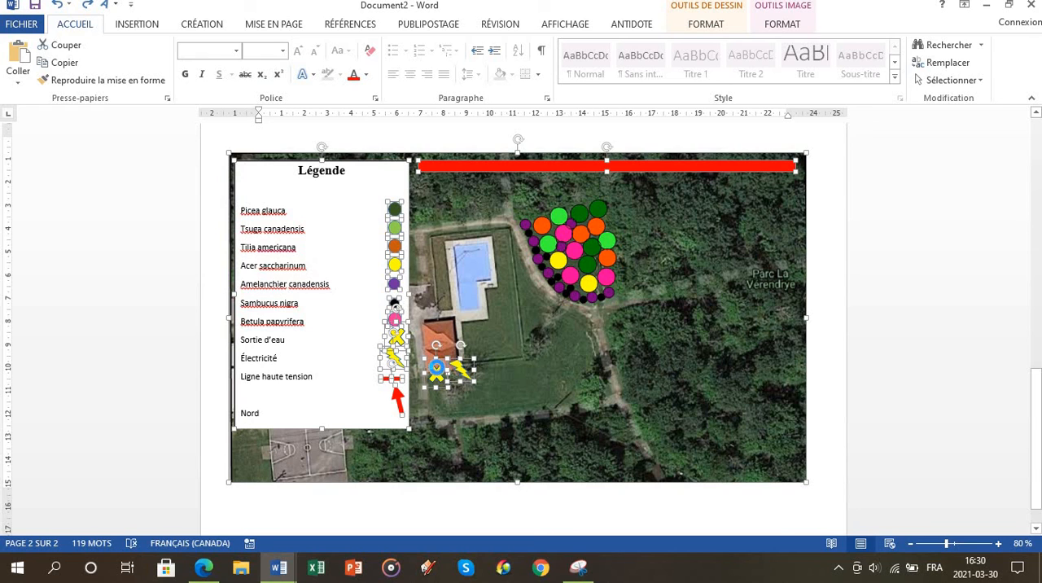
pyautogui.rightClick(436, 368)
pyautogui.moveTo(493, 226)
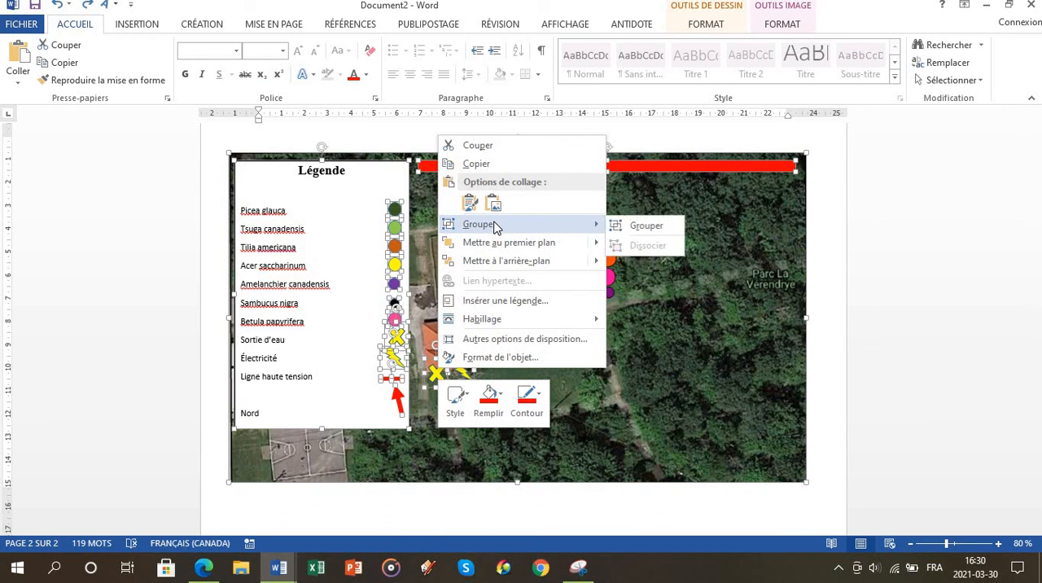
pyautogui.click(640, 226)
pyautogui.click(889, 271)
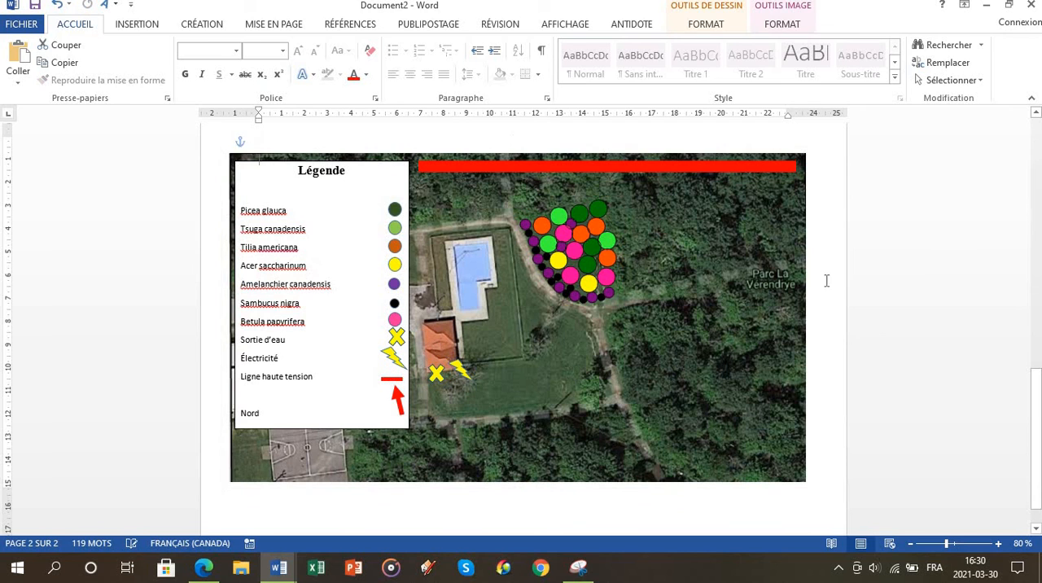
# Step: Try to move the grouped planting plan slightly as a single object, and undo the move
pyautogui.moveTo(716, 341)
pyautogui.mouseDown()
pyautogui.moveTo(692, 318)
pyautogui.moveTo(722, 339)
pyautogui.moveTo(723, 330)
pyautogui.mouseUp()
pyautogui.hotkey('ctrl', 'z')
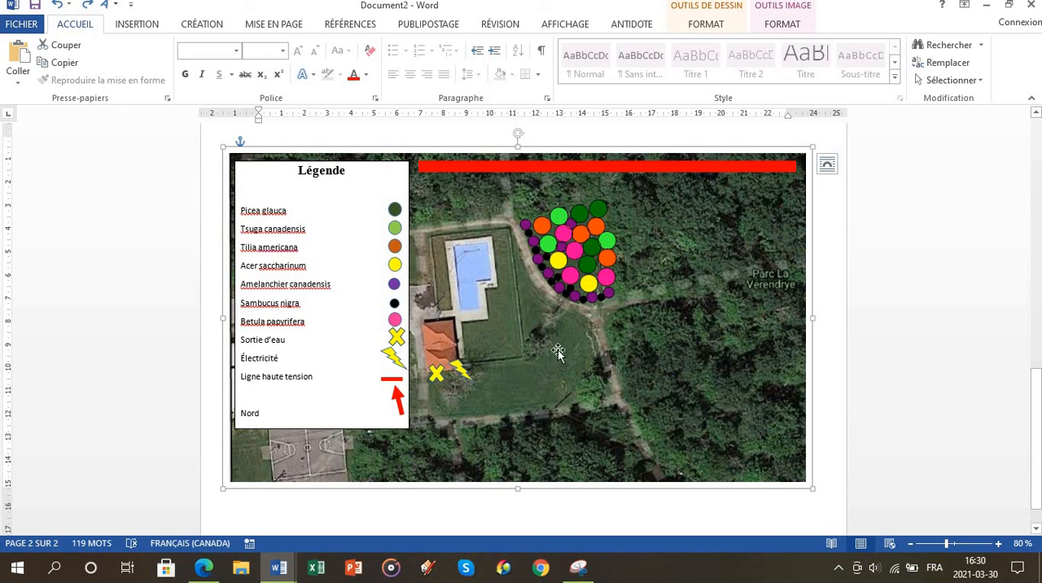
pyautogui.click(923, 320)
pyautogui.scroll(10, 923, 319)
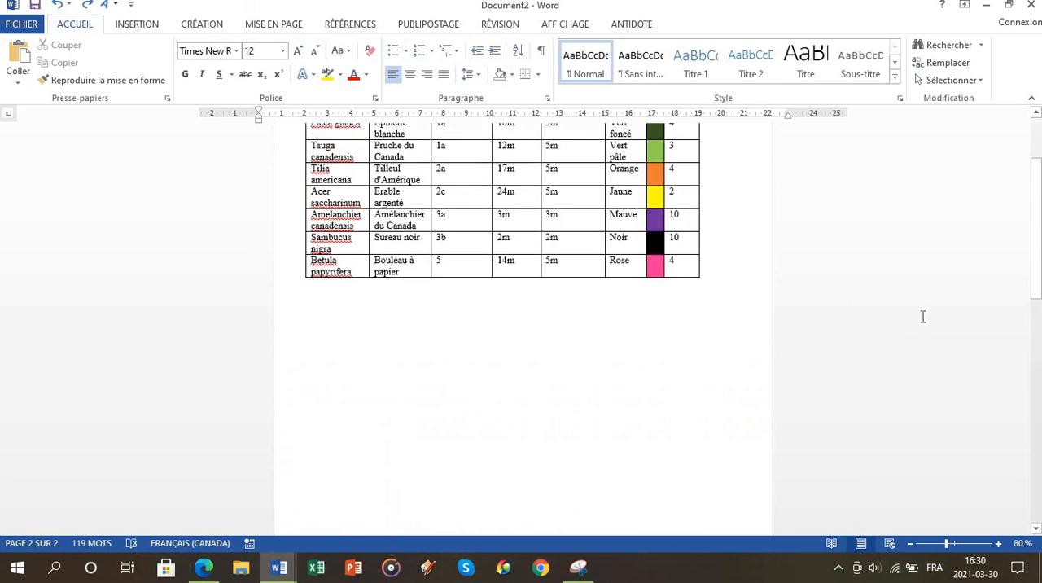
pyautogui.scroll(3, 923, 316)
pyautogui.scroll(-10, 919, 335)
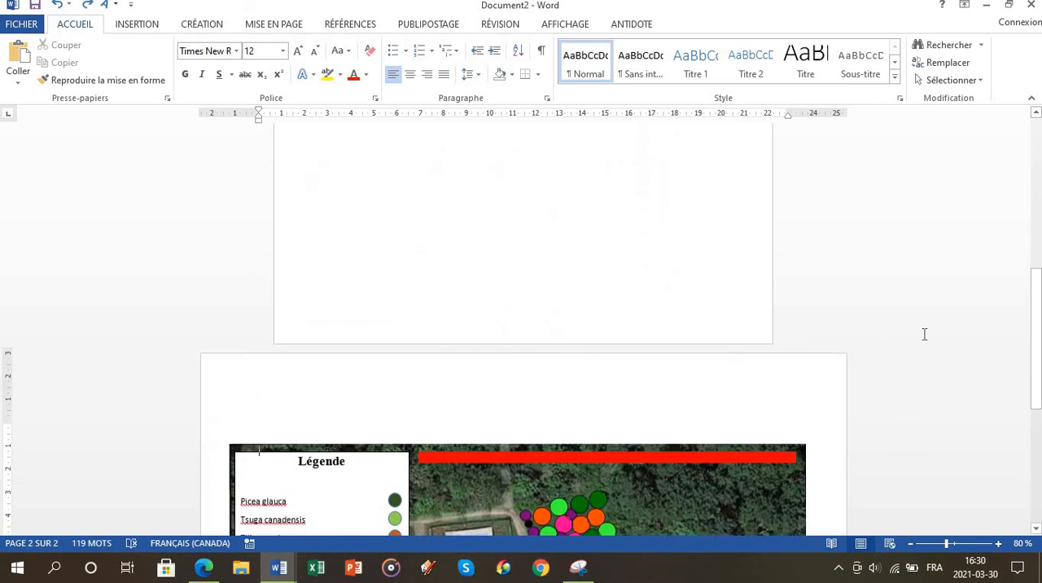
pyautogui.scroll(-5, 924, 333)
pyautogui.scroll(1, 926, 334)
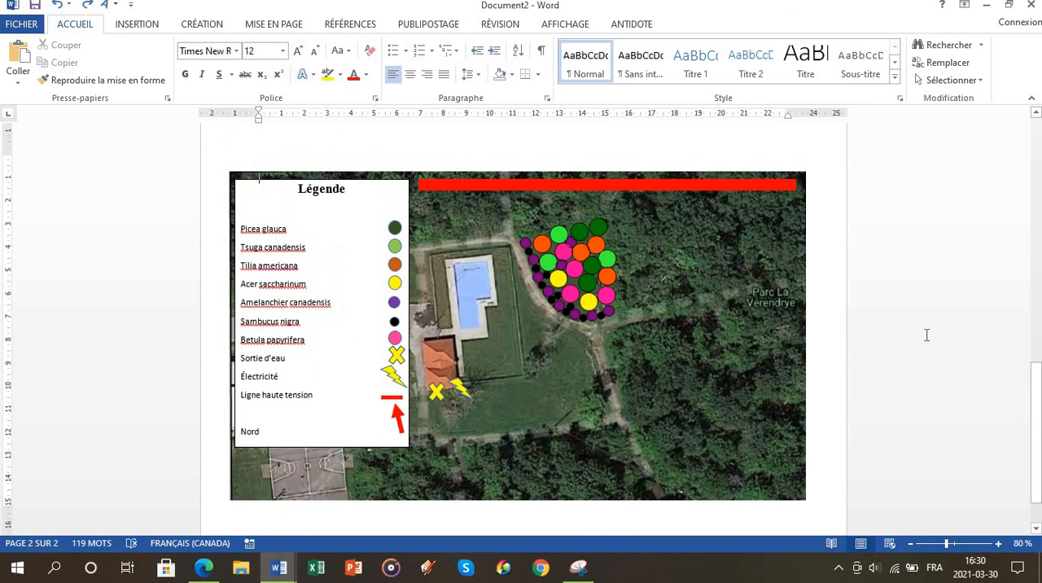